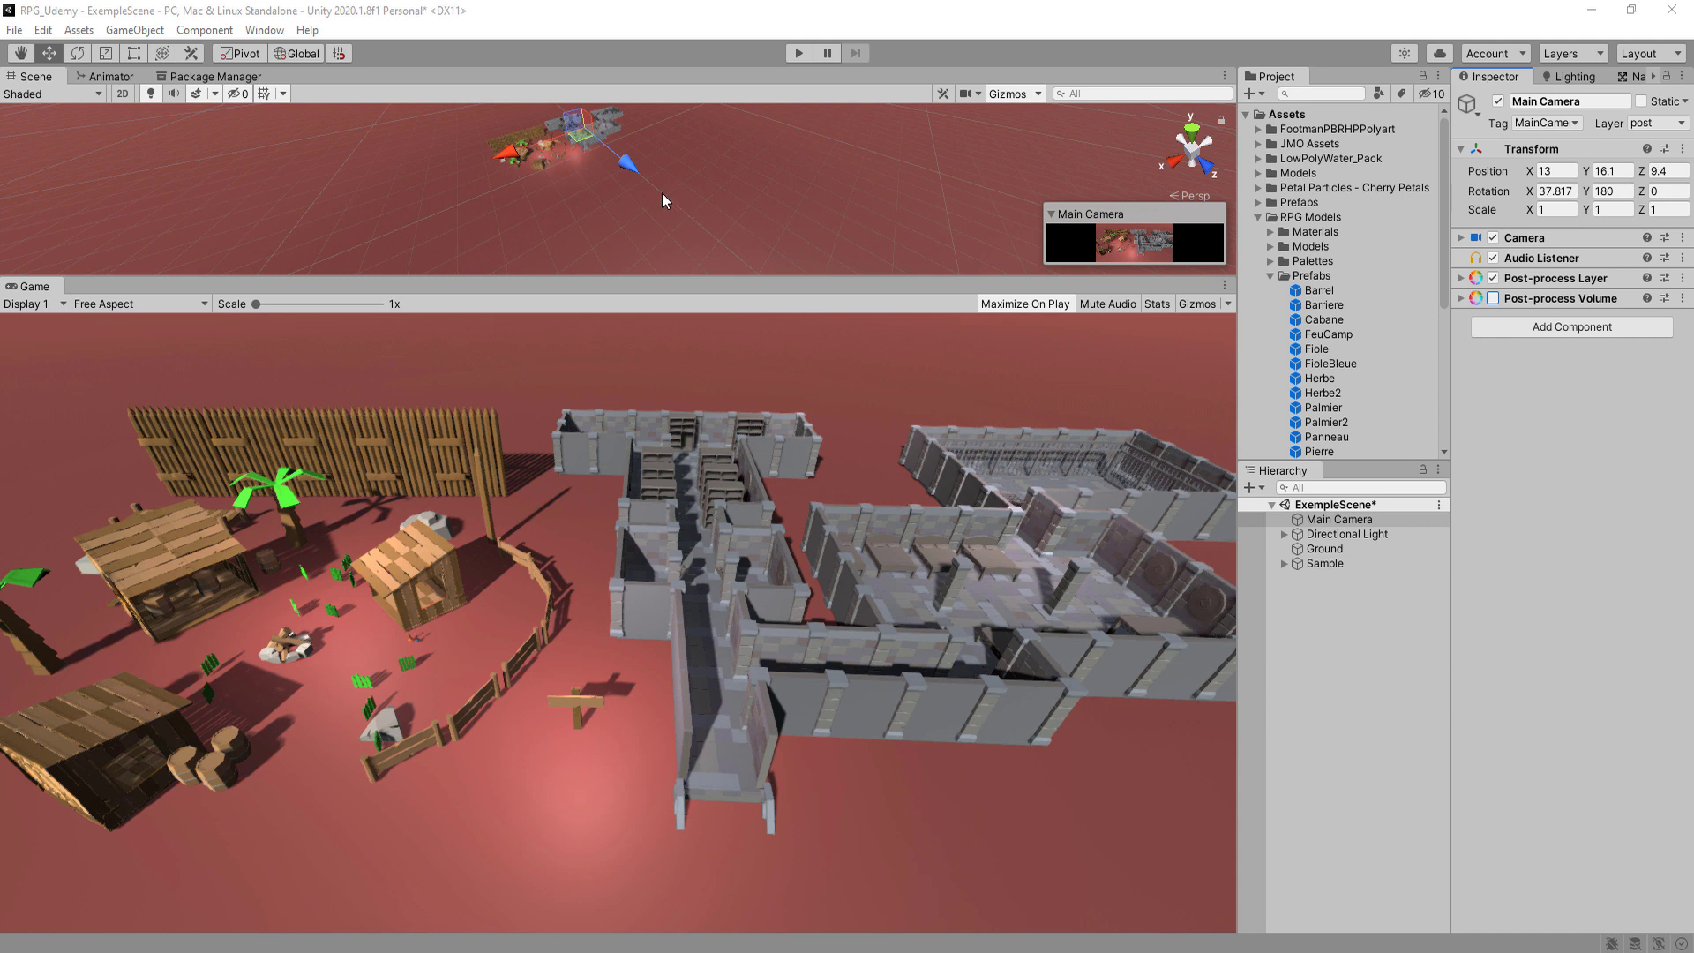
- Enlarge the Scene view and frame the example village and dungeon in it
drag(687, 281, 686, 432)
right_drag(569, 231, 768, 353)
click(517, 330)
key(f)
- Examine the RPG Models folder's contents, looking through its Models, Palettes and Prefabs subfolders
click(1310, 219)
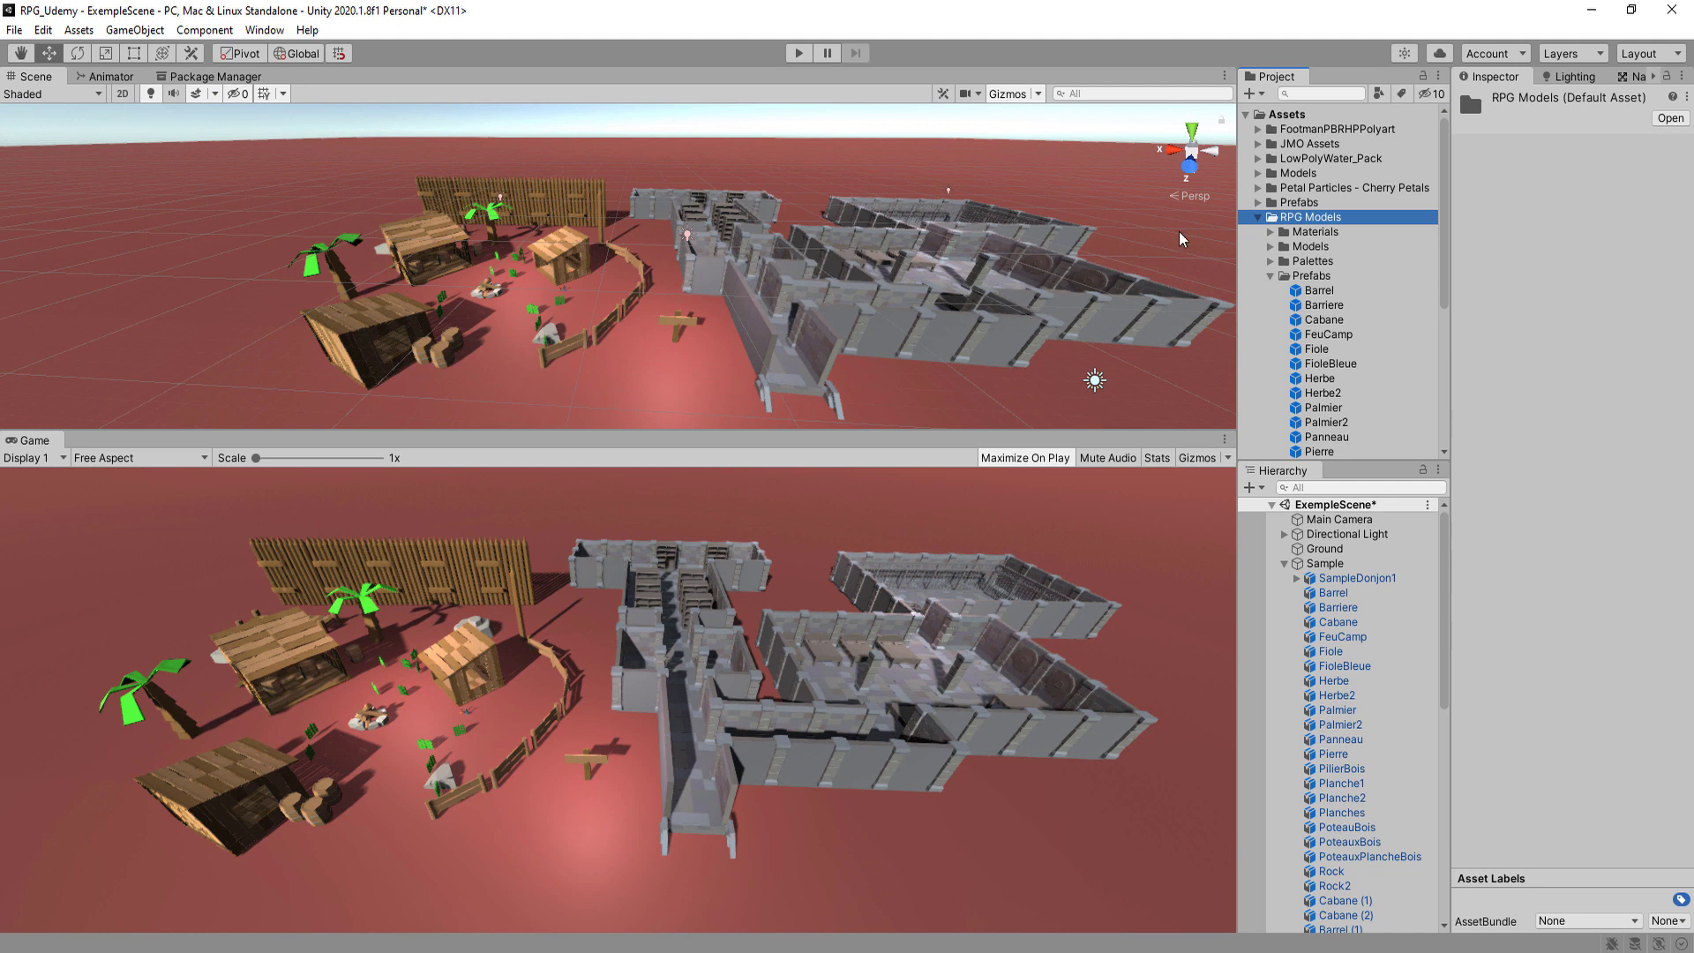
click(1272, 277)
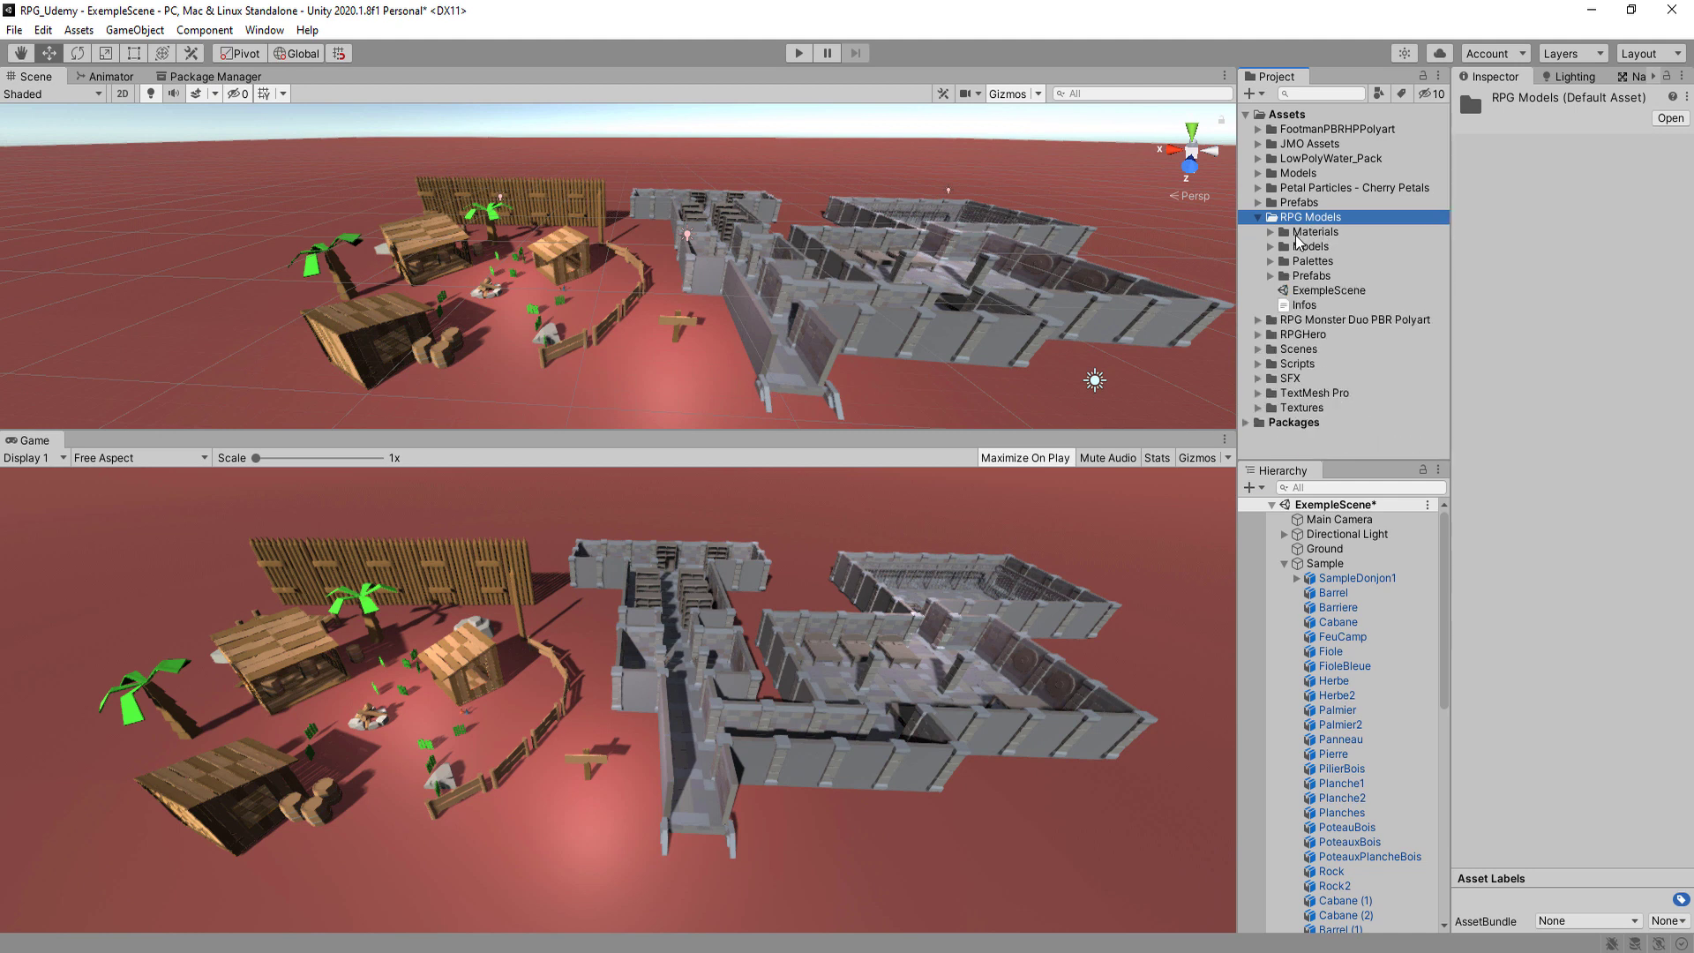
click(1311, 248)
click(1271, 247)
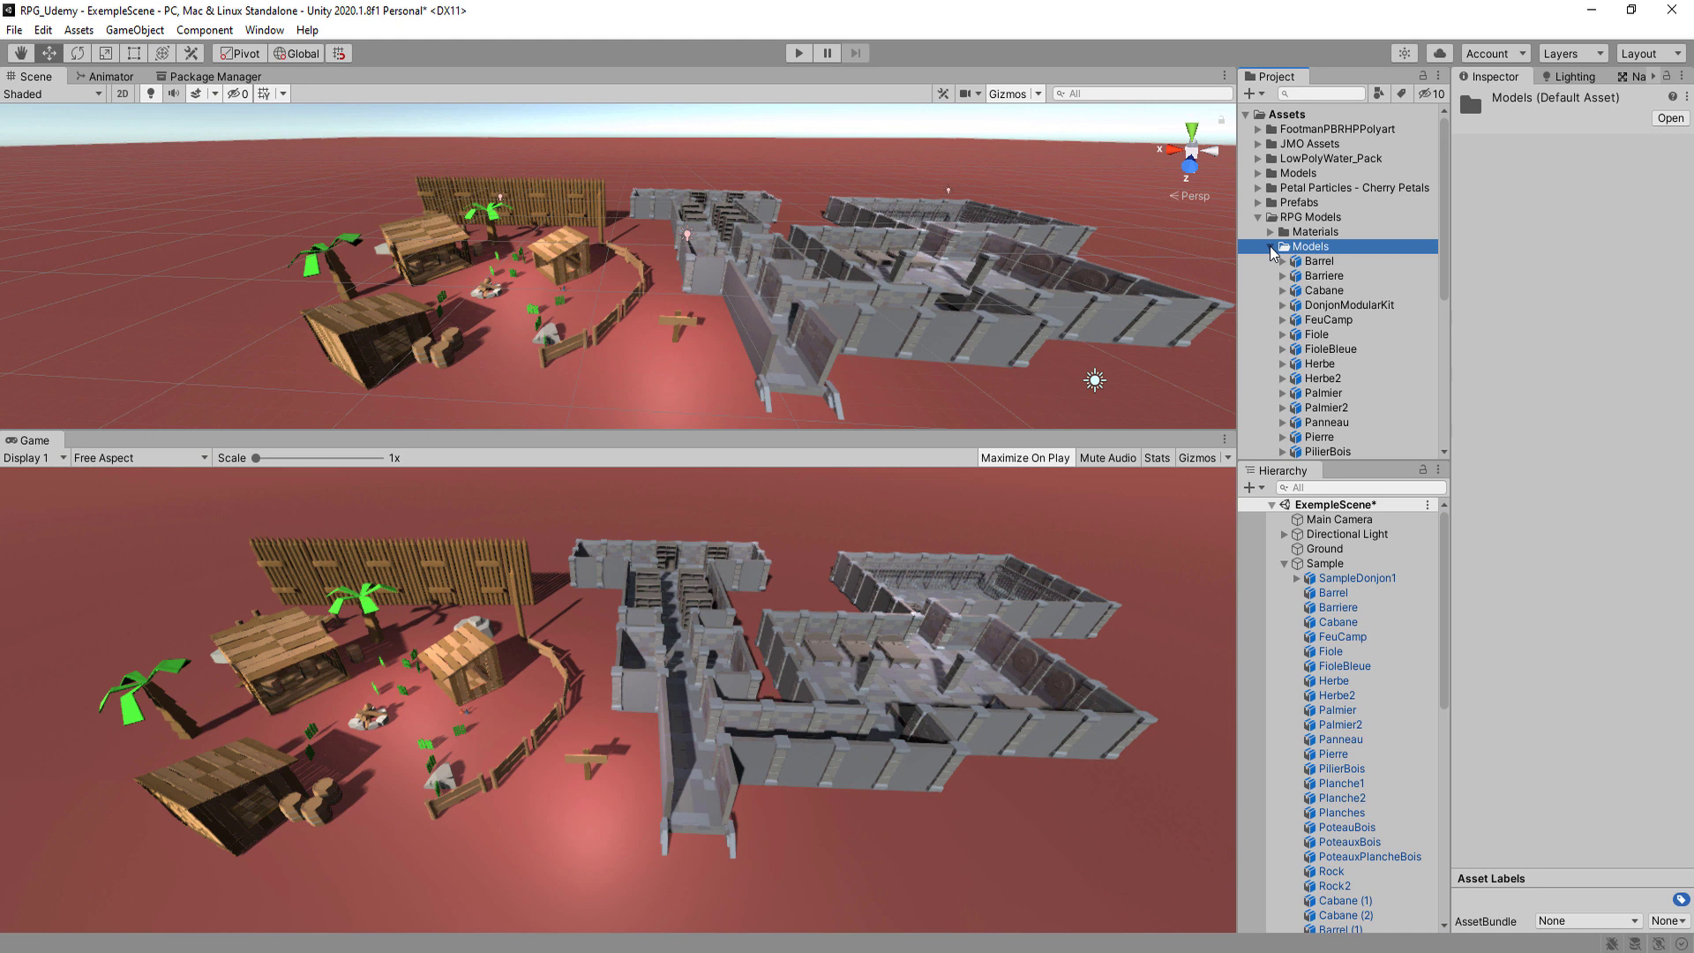
click(1272, 249)
click(1272, 262)
click(1320, 291)
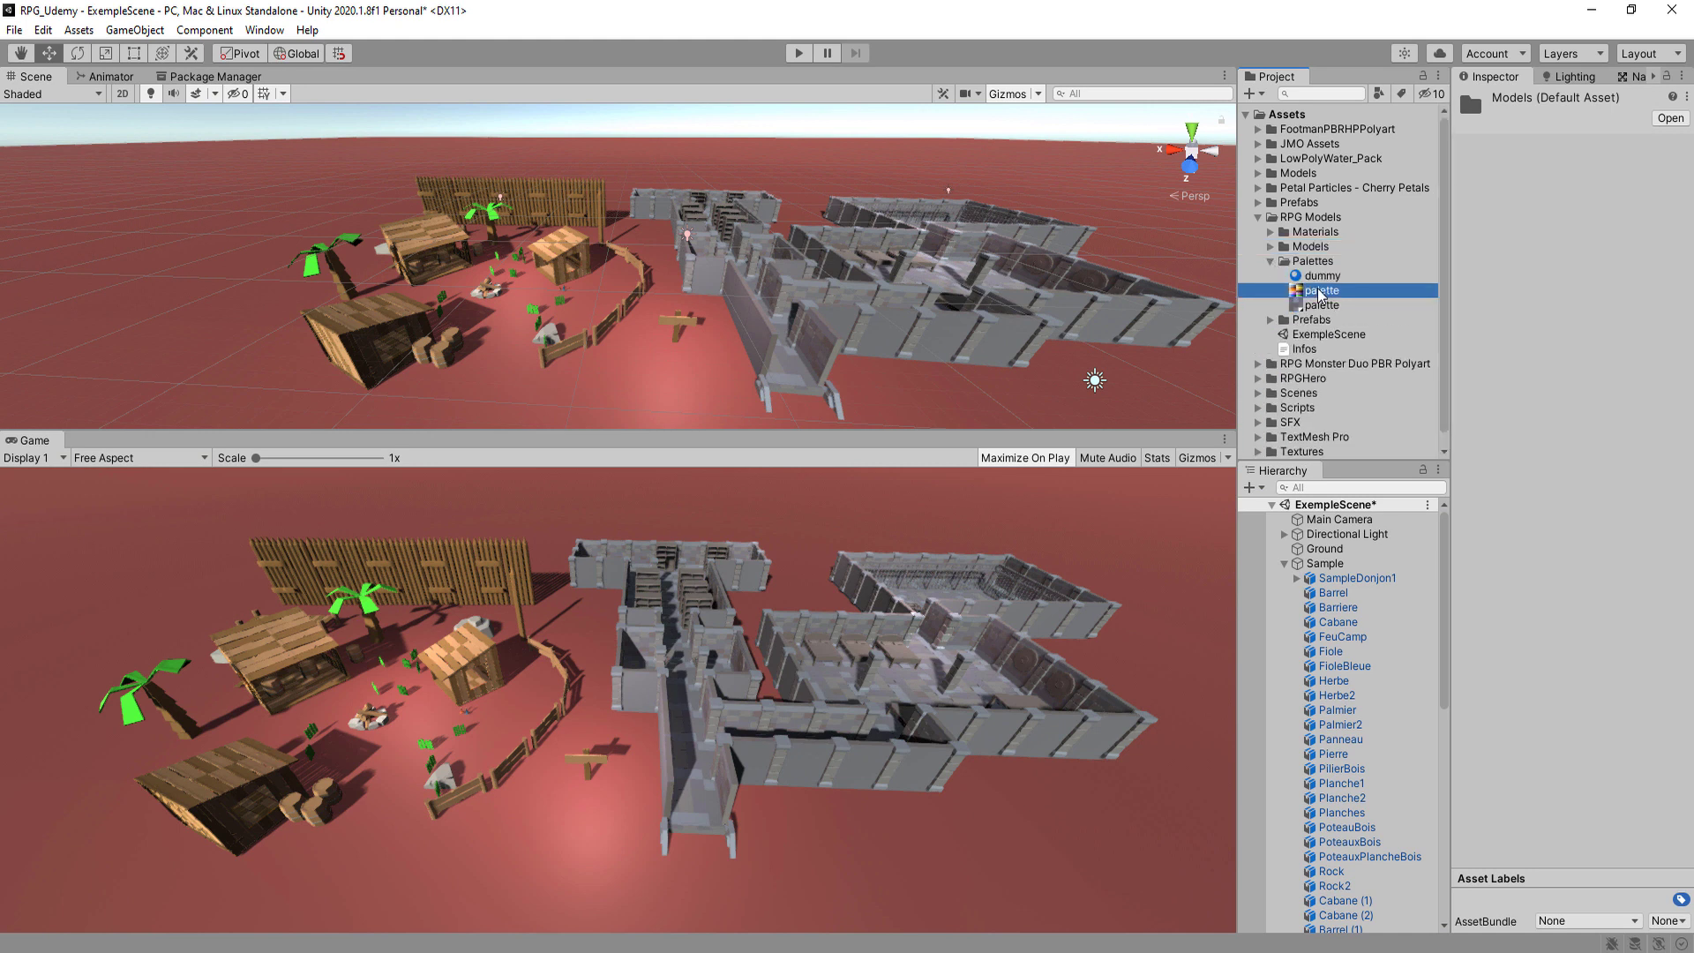
click(1272, 262)
click(1273, 276)
click(1319, 291)
- Place a Cabane prefab beside the sample village, set the Ground plane's height to Y -0.1, and enlarge the Game view
click(1321, 321)
drag(1322, 321, 208, 222)
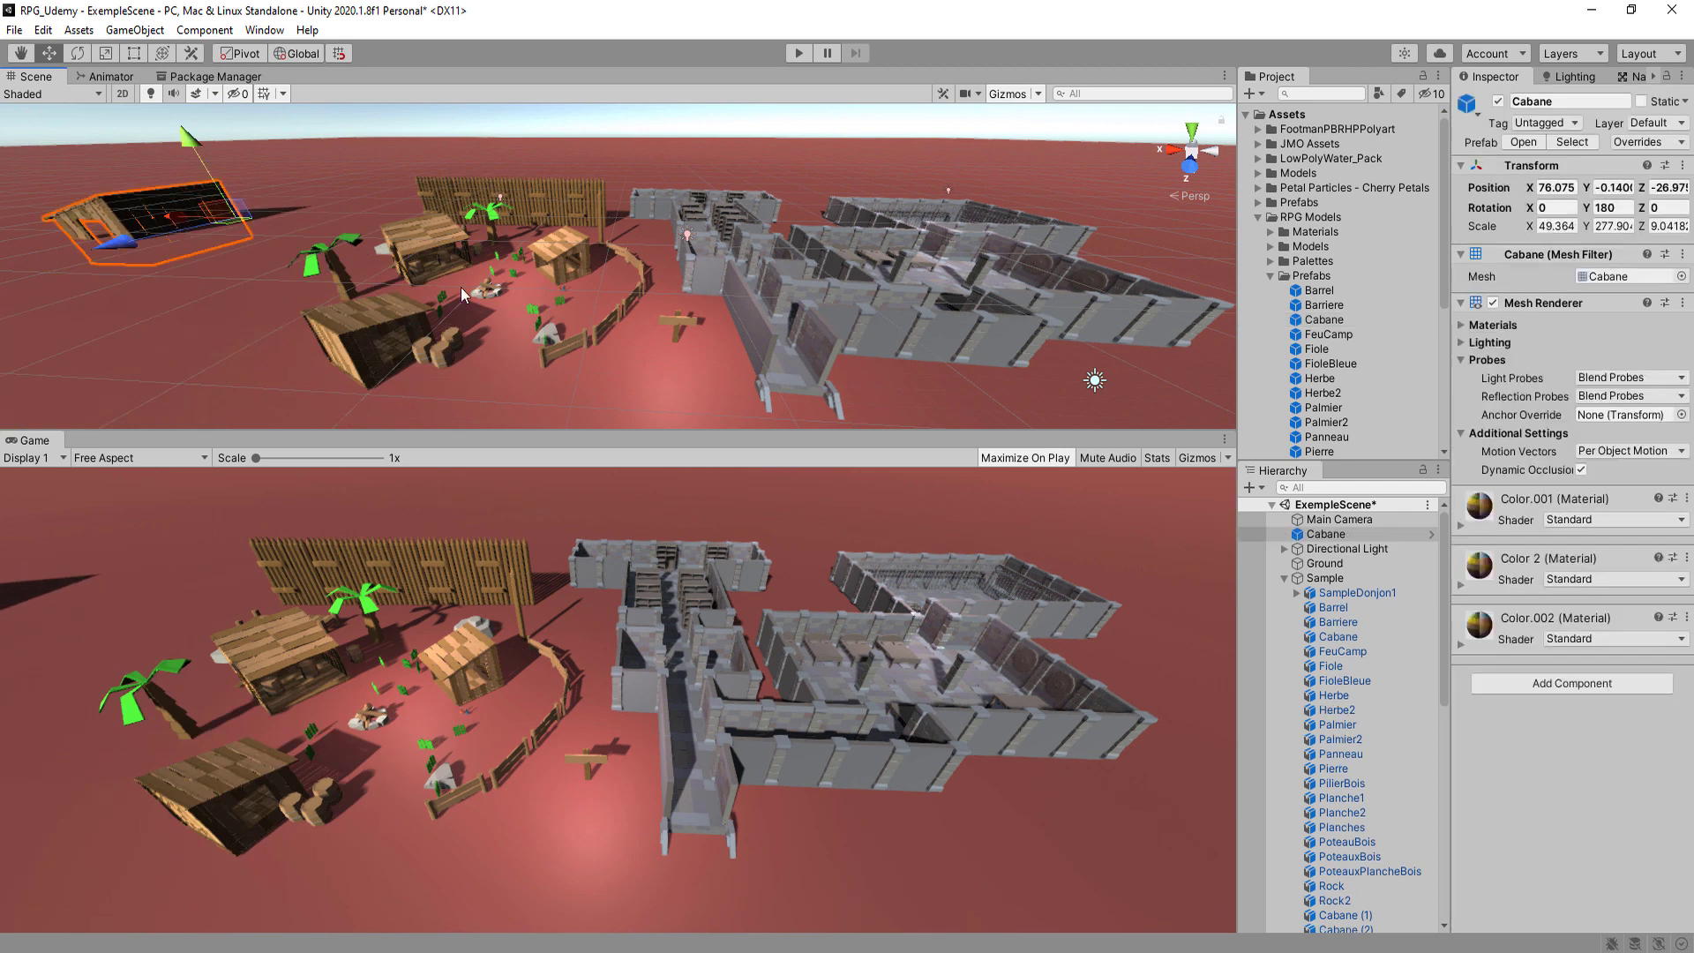
click(161, 315)
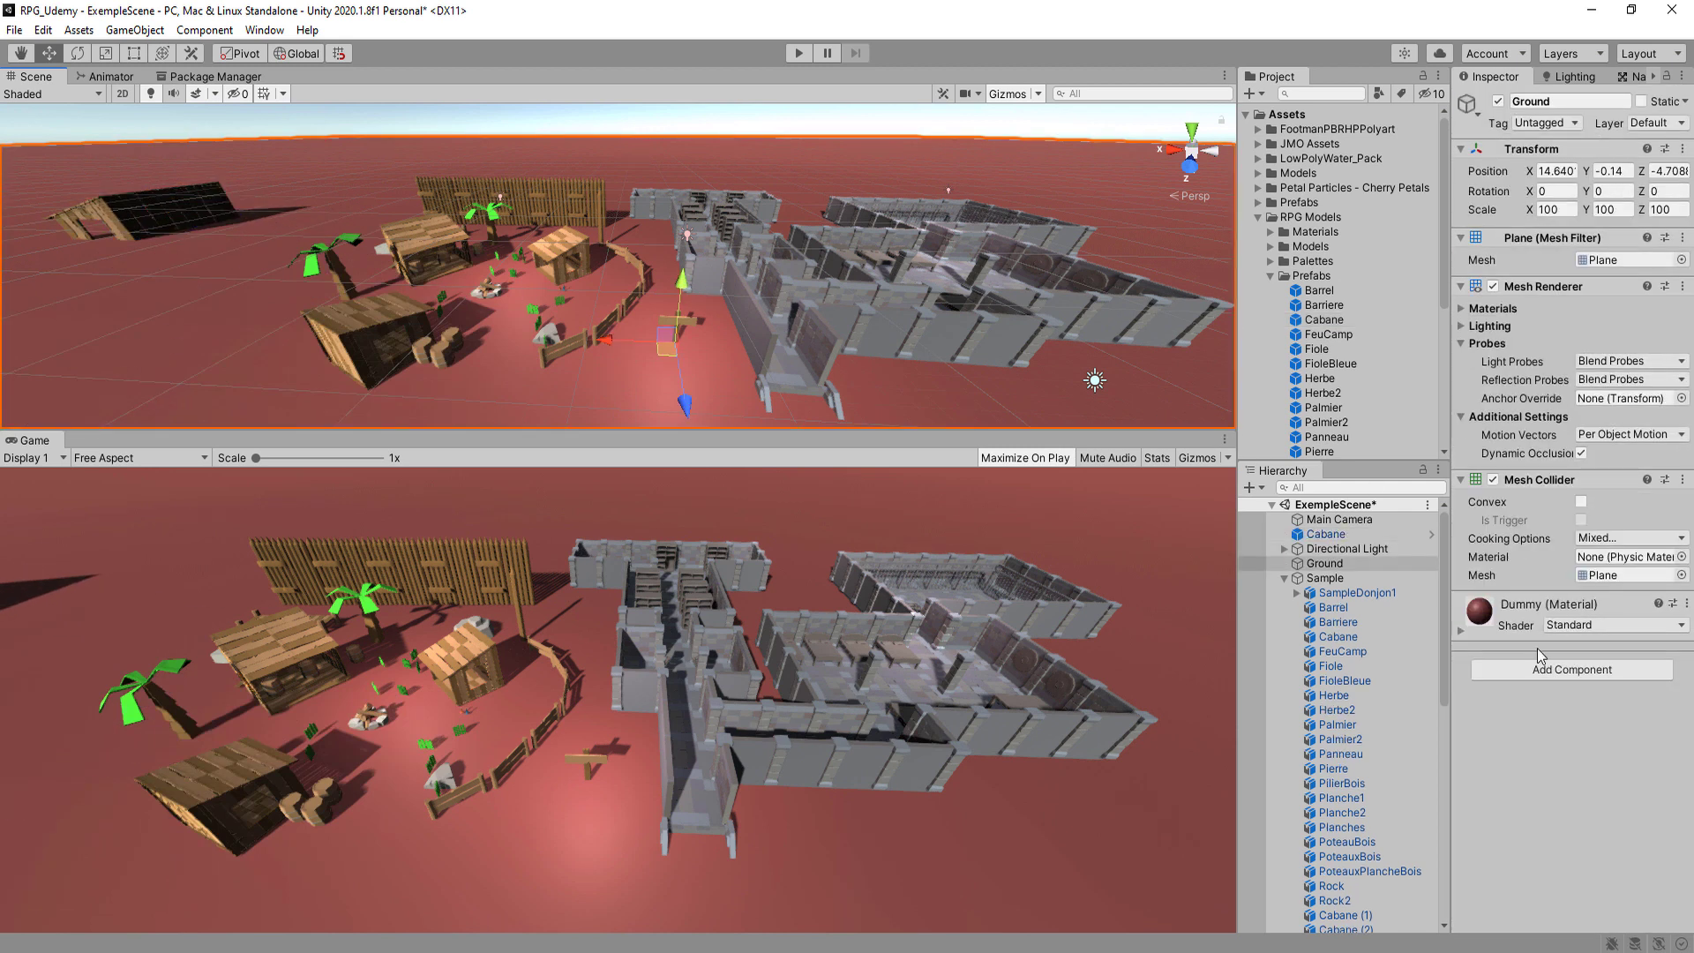
mouse_move(681, 273)
mouse_down()
mouse_move(681, 336)
mouse_move(685, 306)
mouse_up()
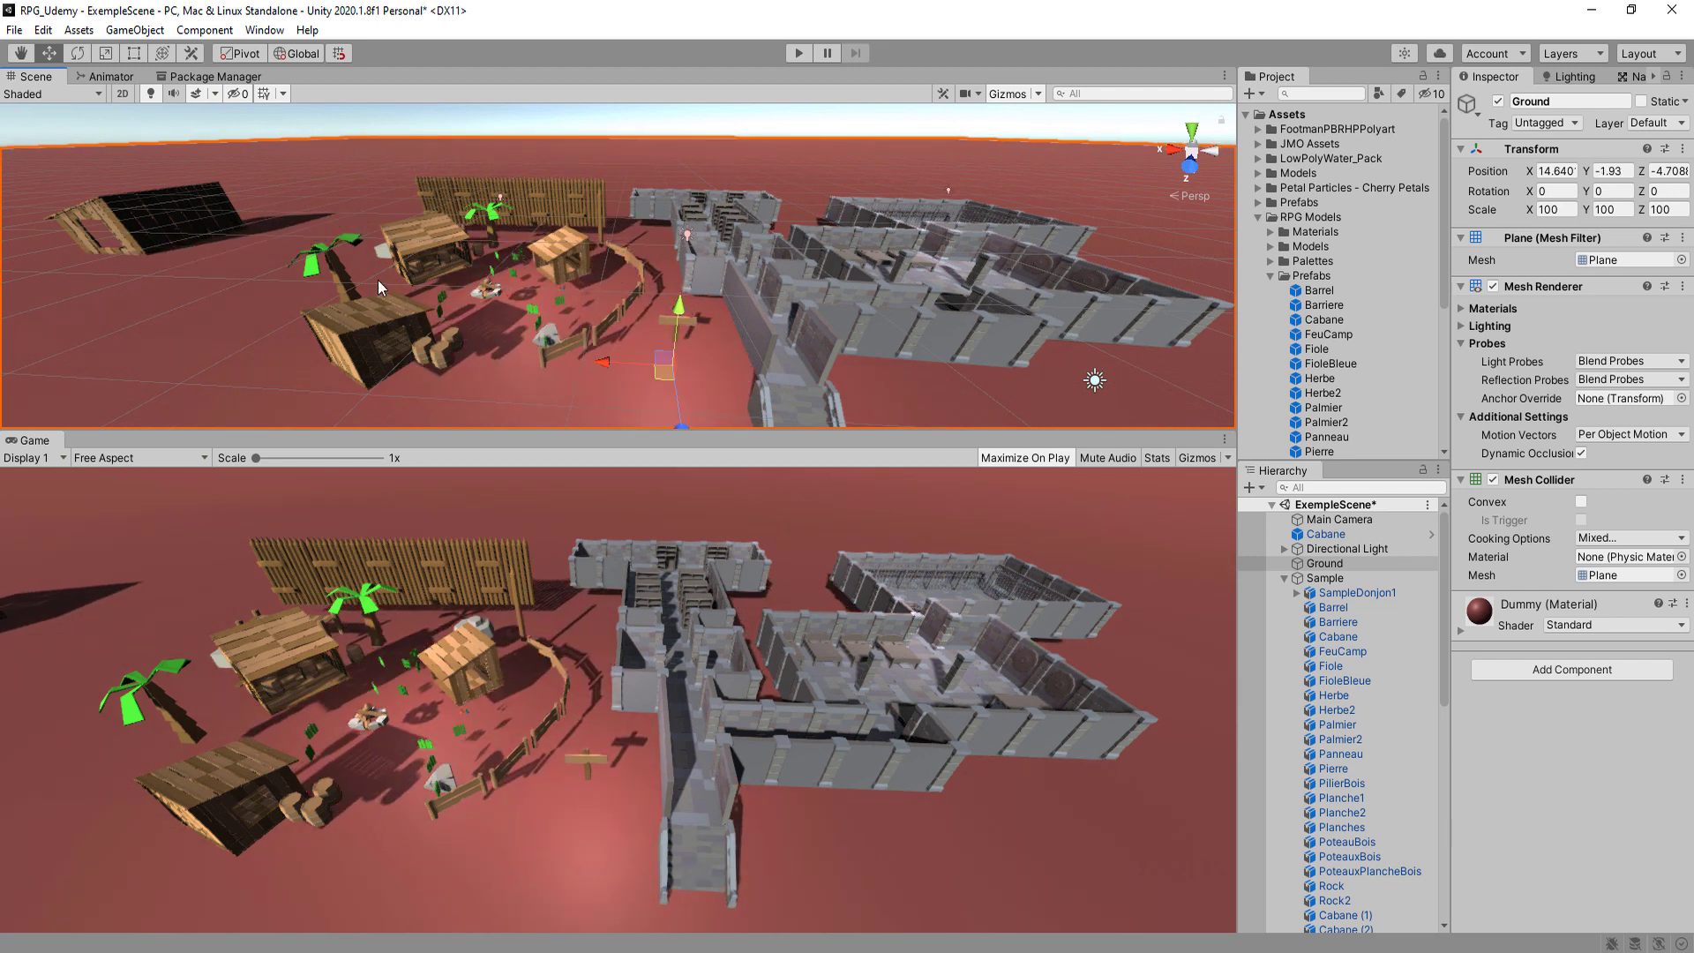
drag(640, 431, 654, 156)
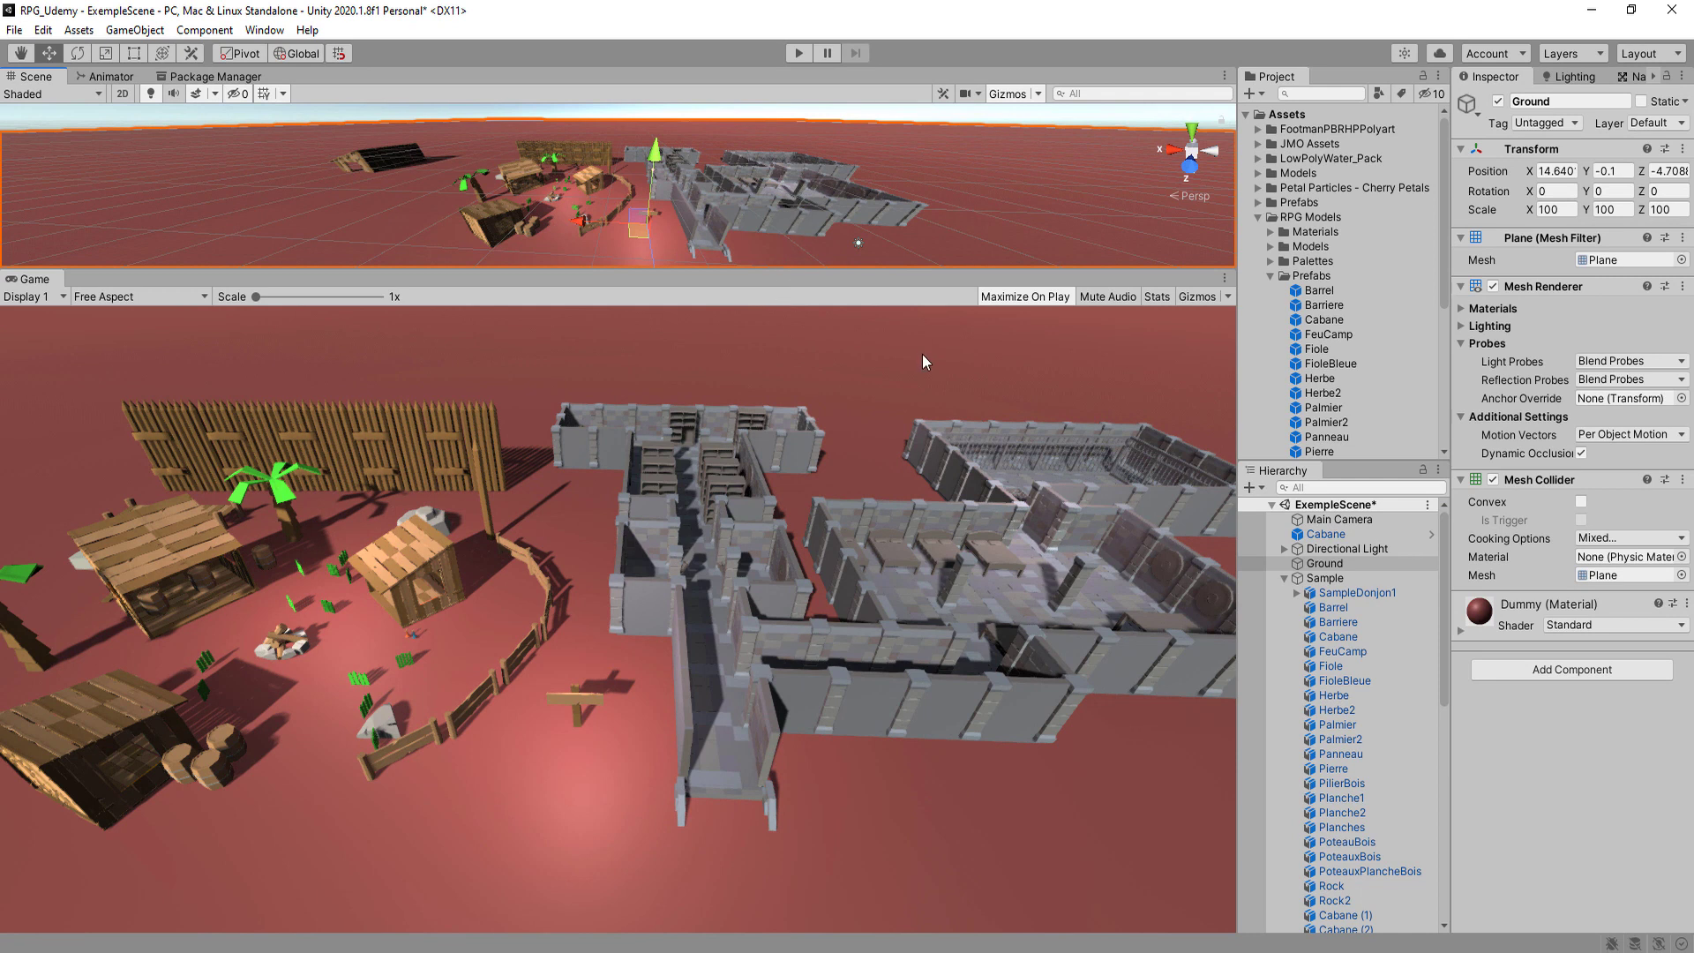
- Toggle the Main Camera's Post-process Volume to compare the rendering, leave it enabled, and expand its settings
click(1285, 578)
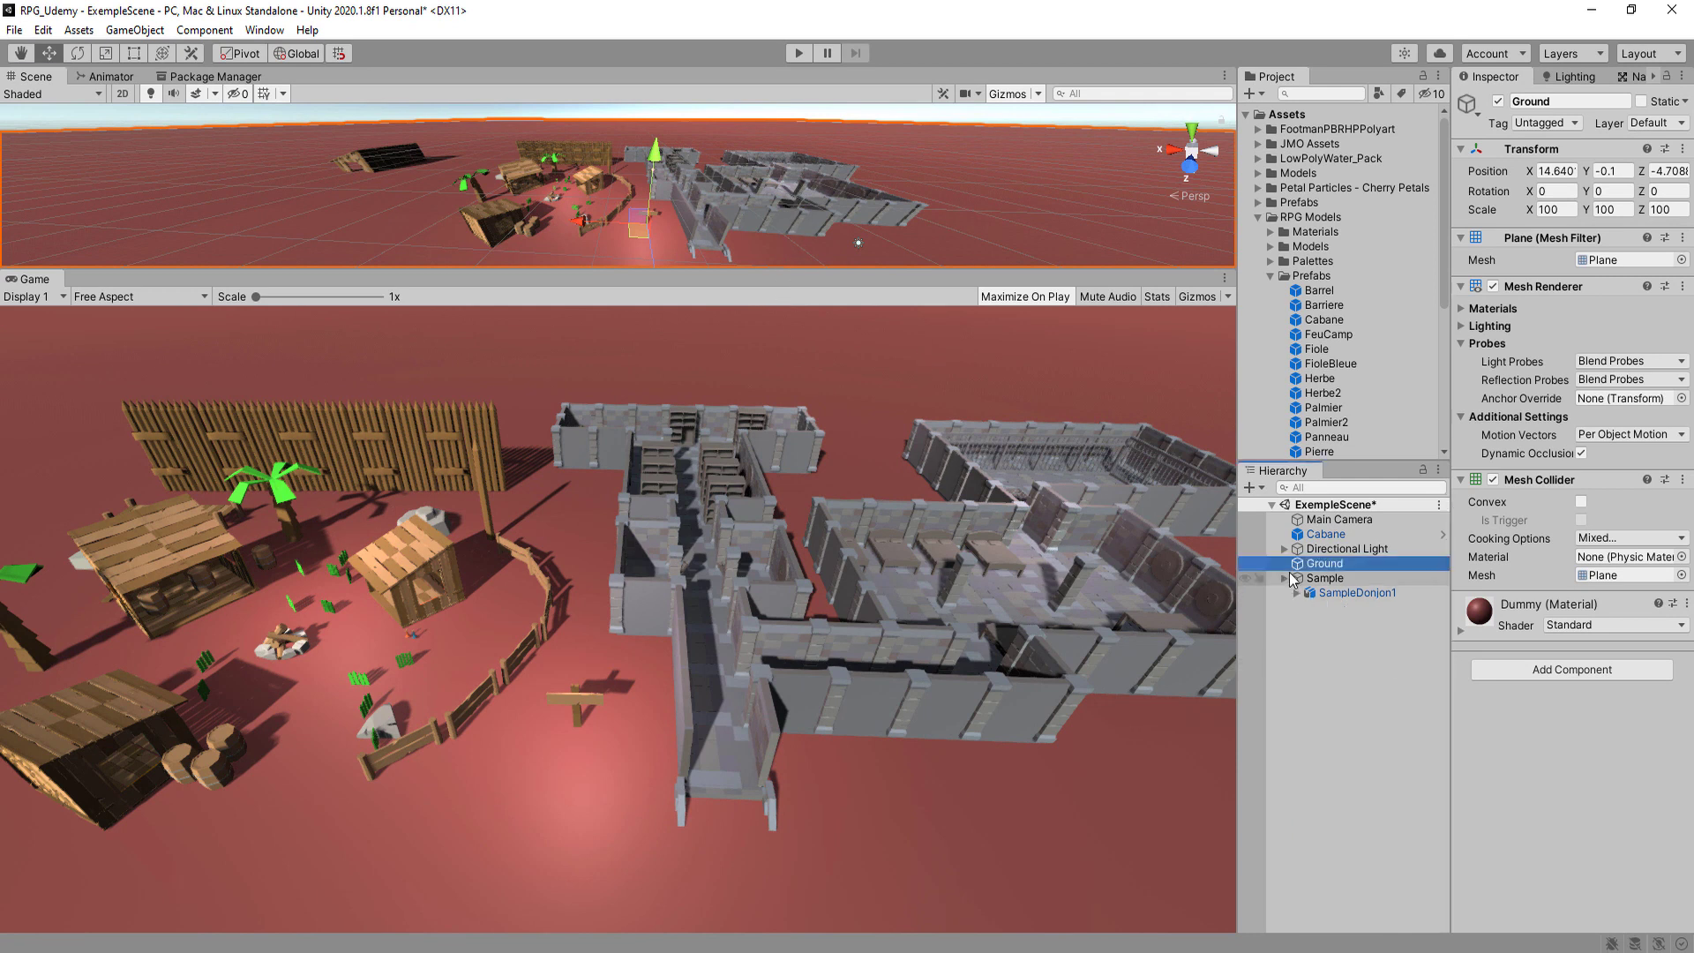
click(1333, 520)
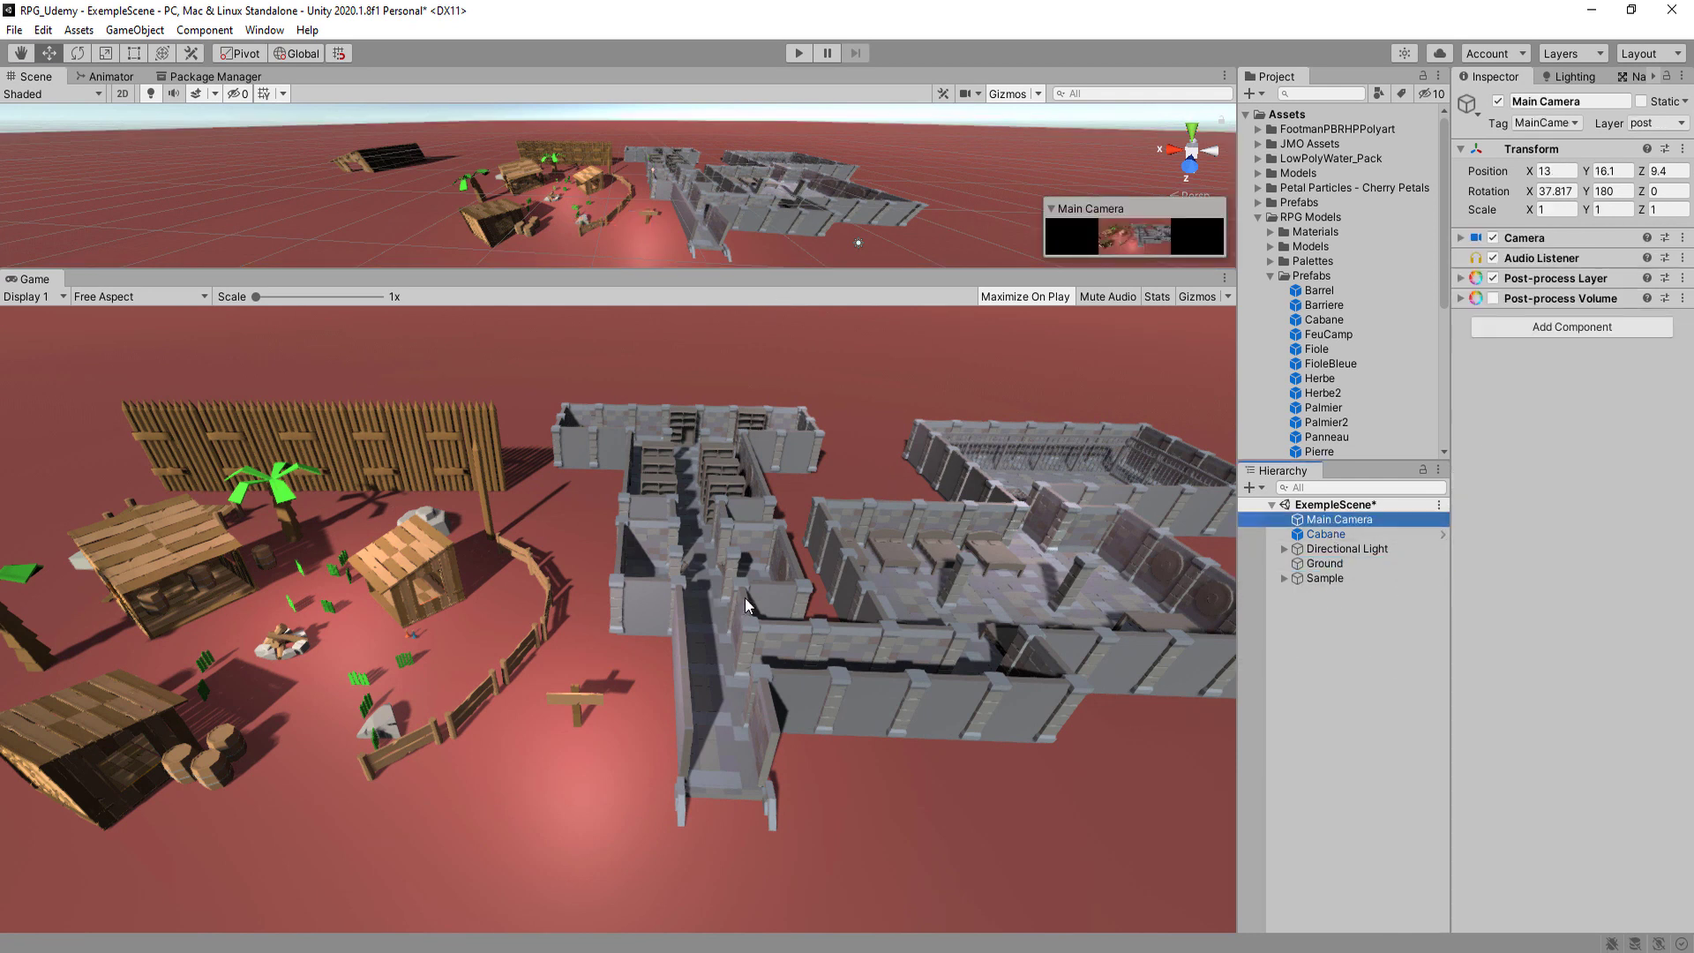
click(1494, 298)
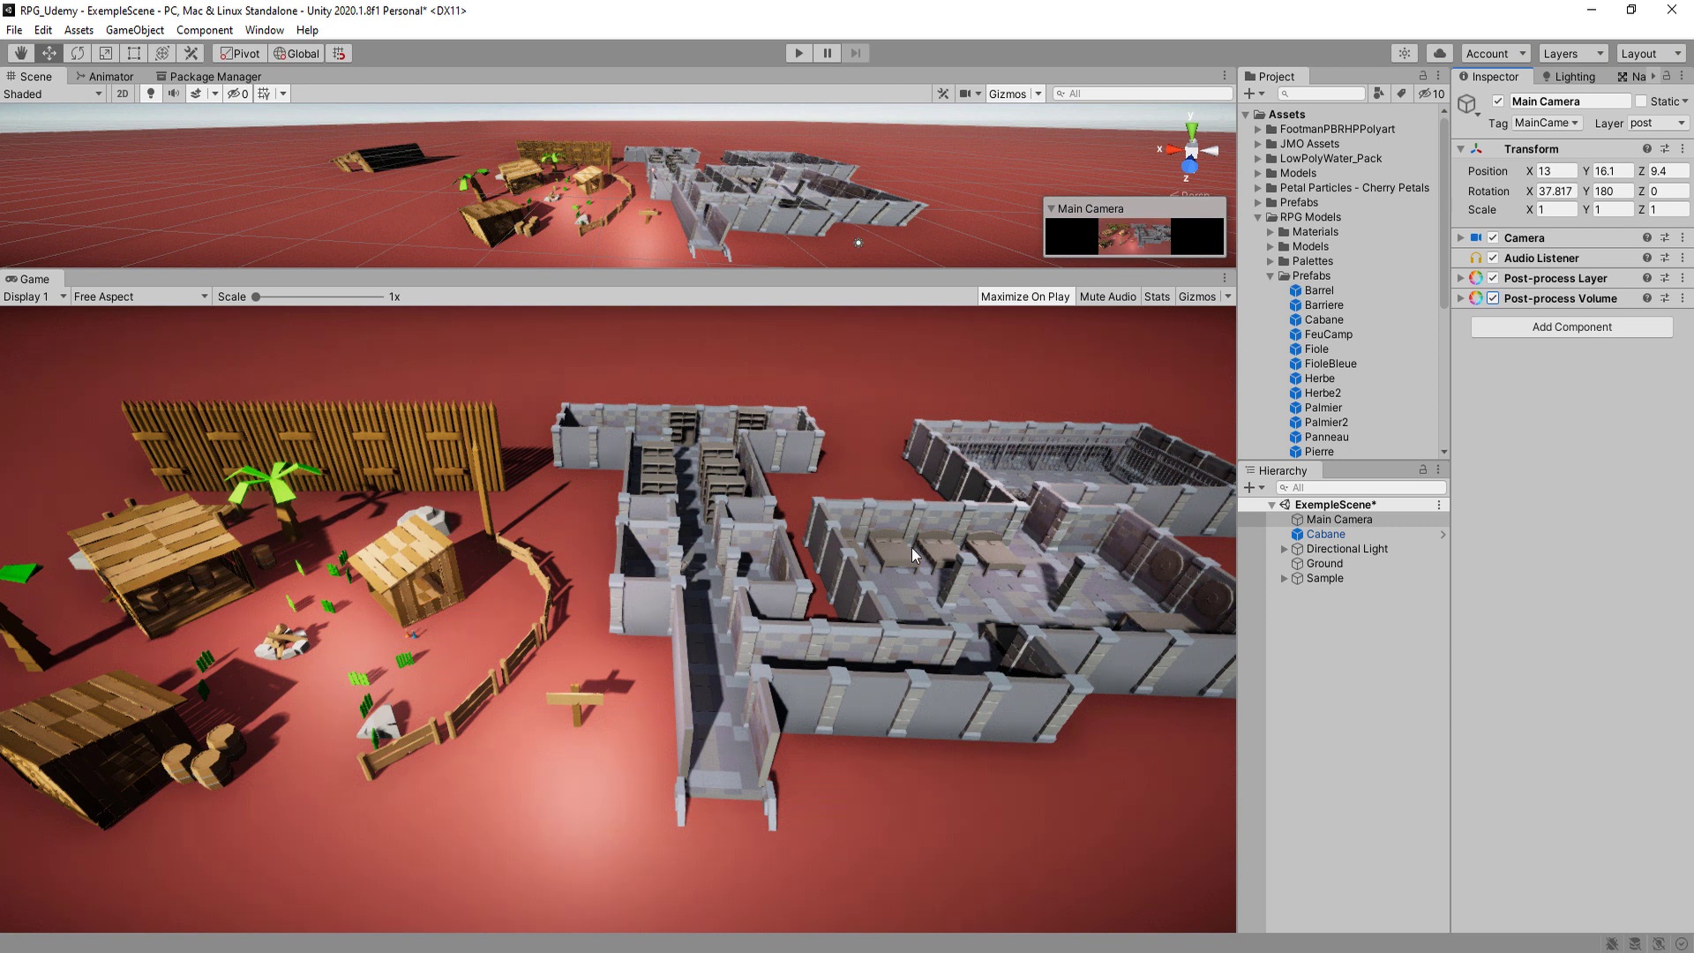
click(1488, 300)
click(1494, 299)
click(1493, 299)
click(1493, 299)
click(1493, 299)
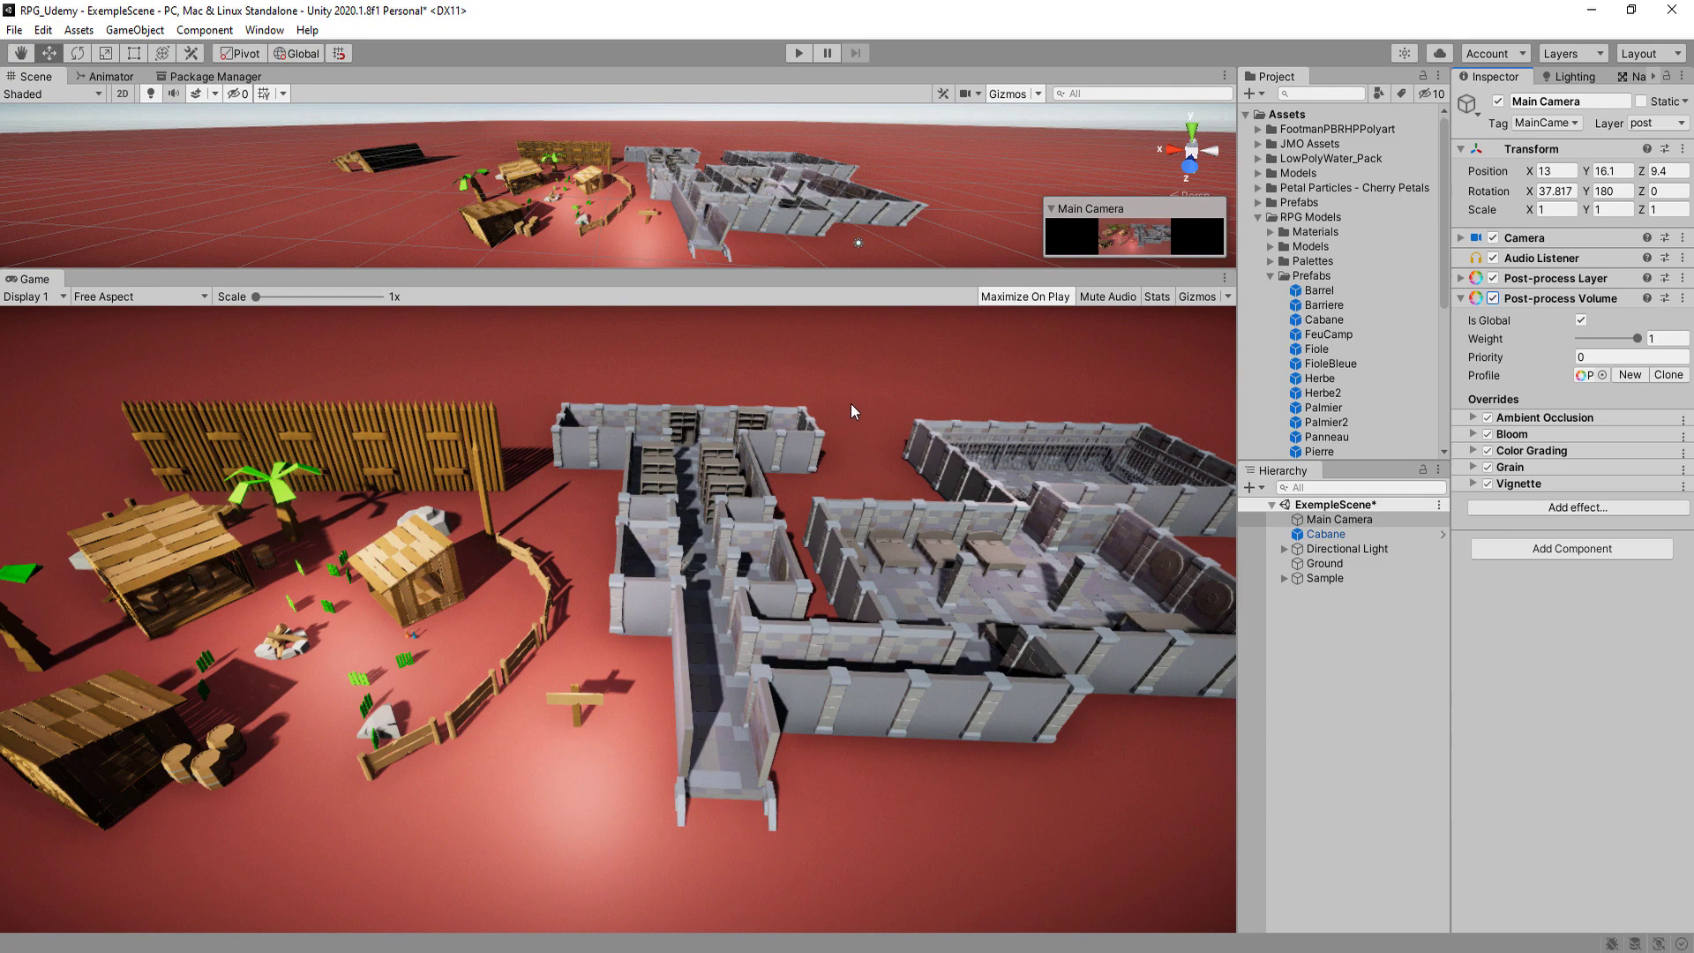
- Switch to the browser and open the Unity assets page of unity3d-dev.com, down to the free RPG models
key(alt+Tab)
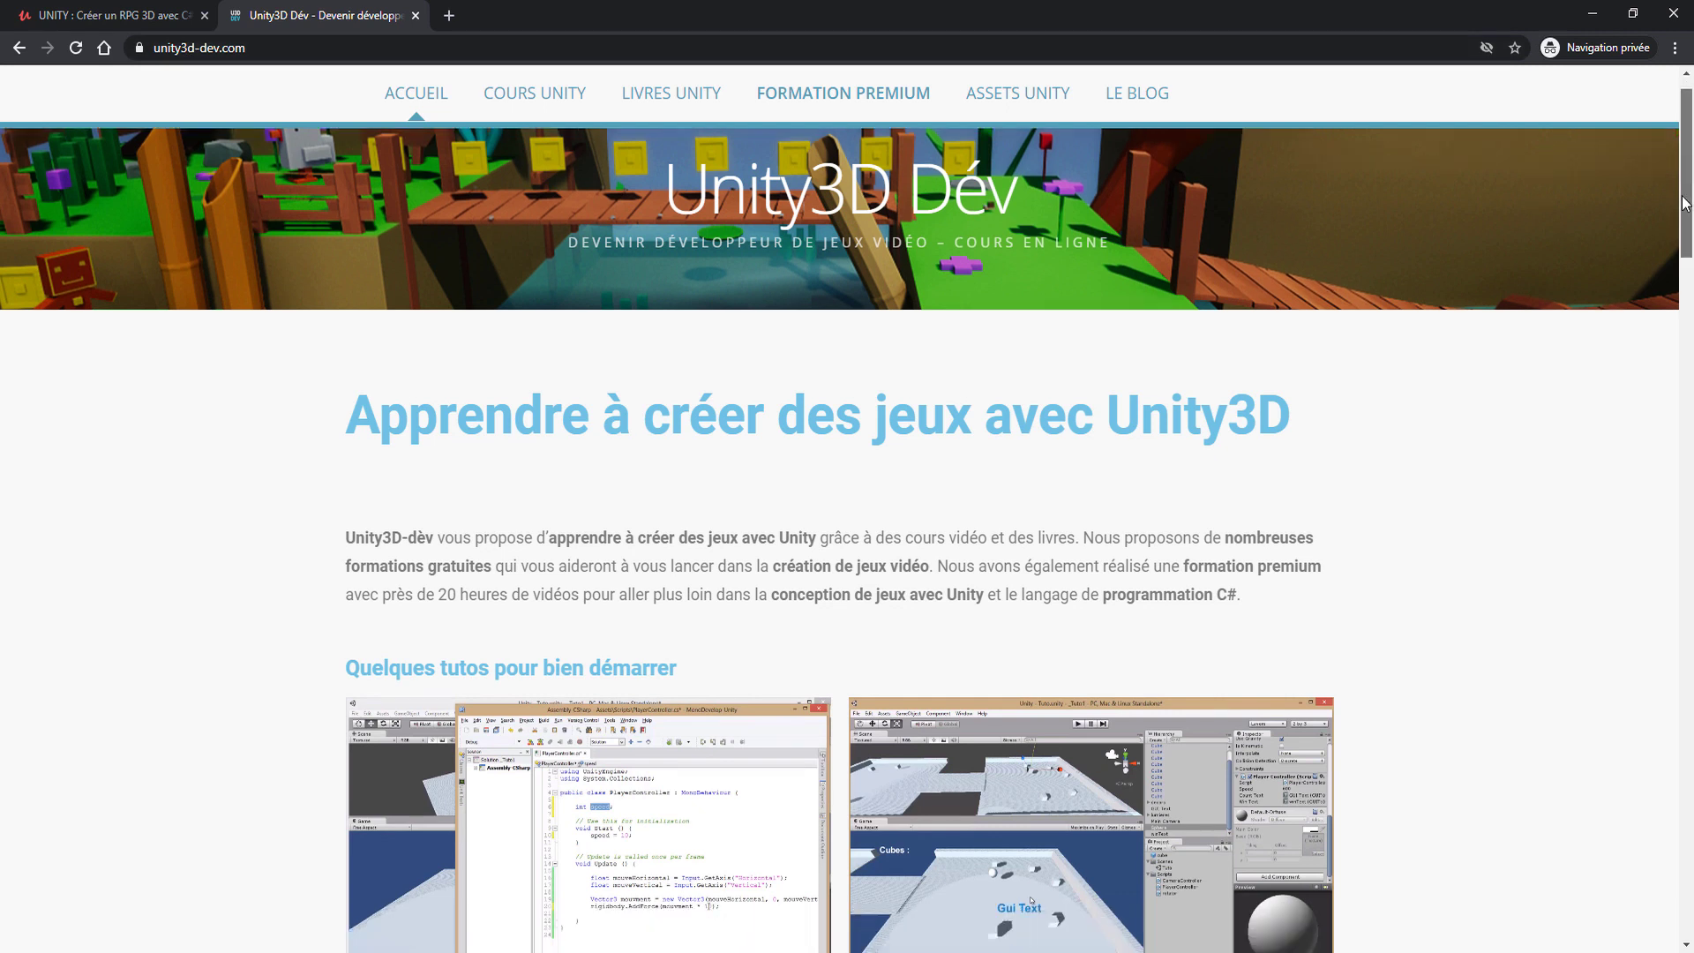
mouse_move(1688, 172)
mouse_down()
mouse_move(1660, 333)
mouse_move(1690, 185)
mouse_up()
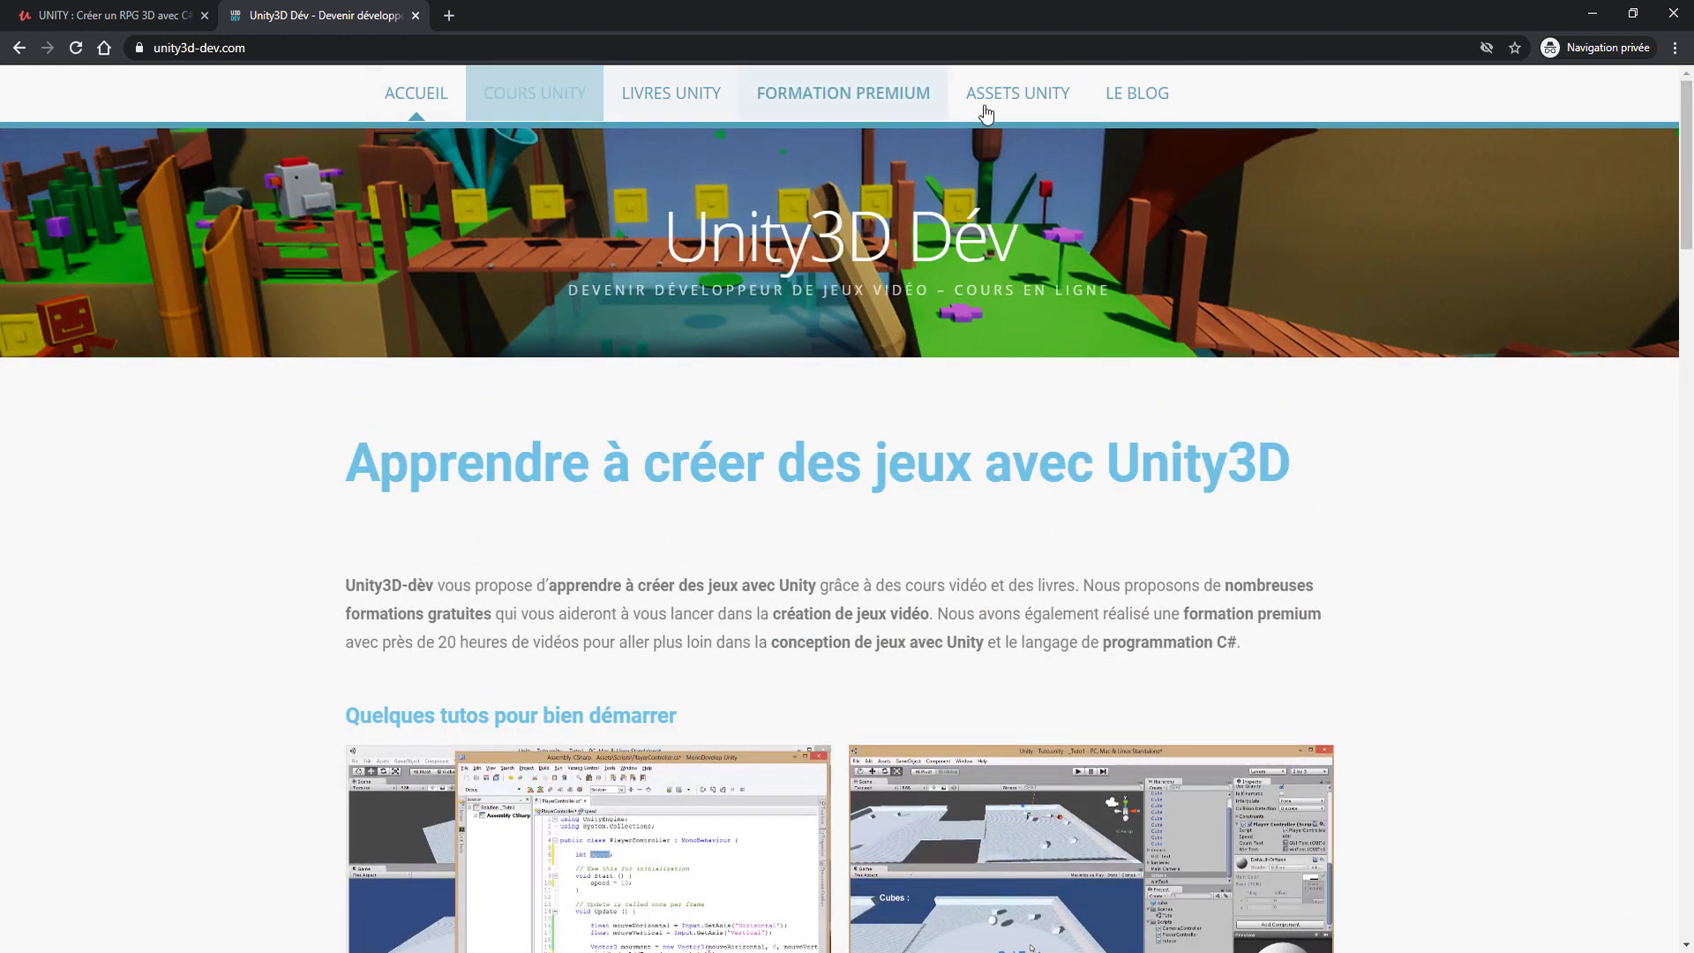
click(1013, 104)
drag(1685, 176, 1668, 313)
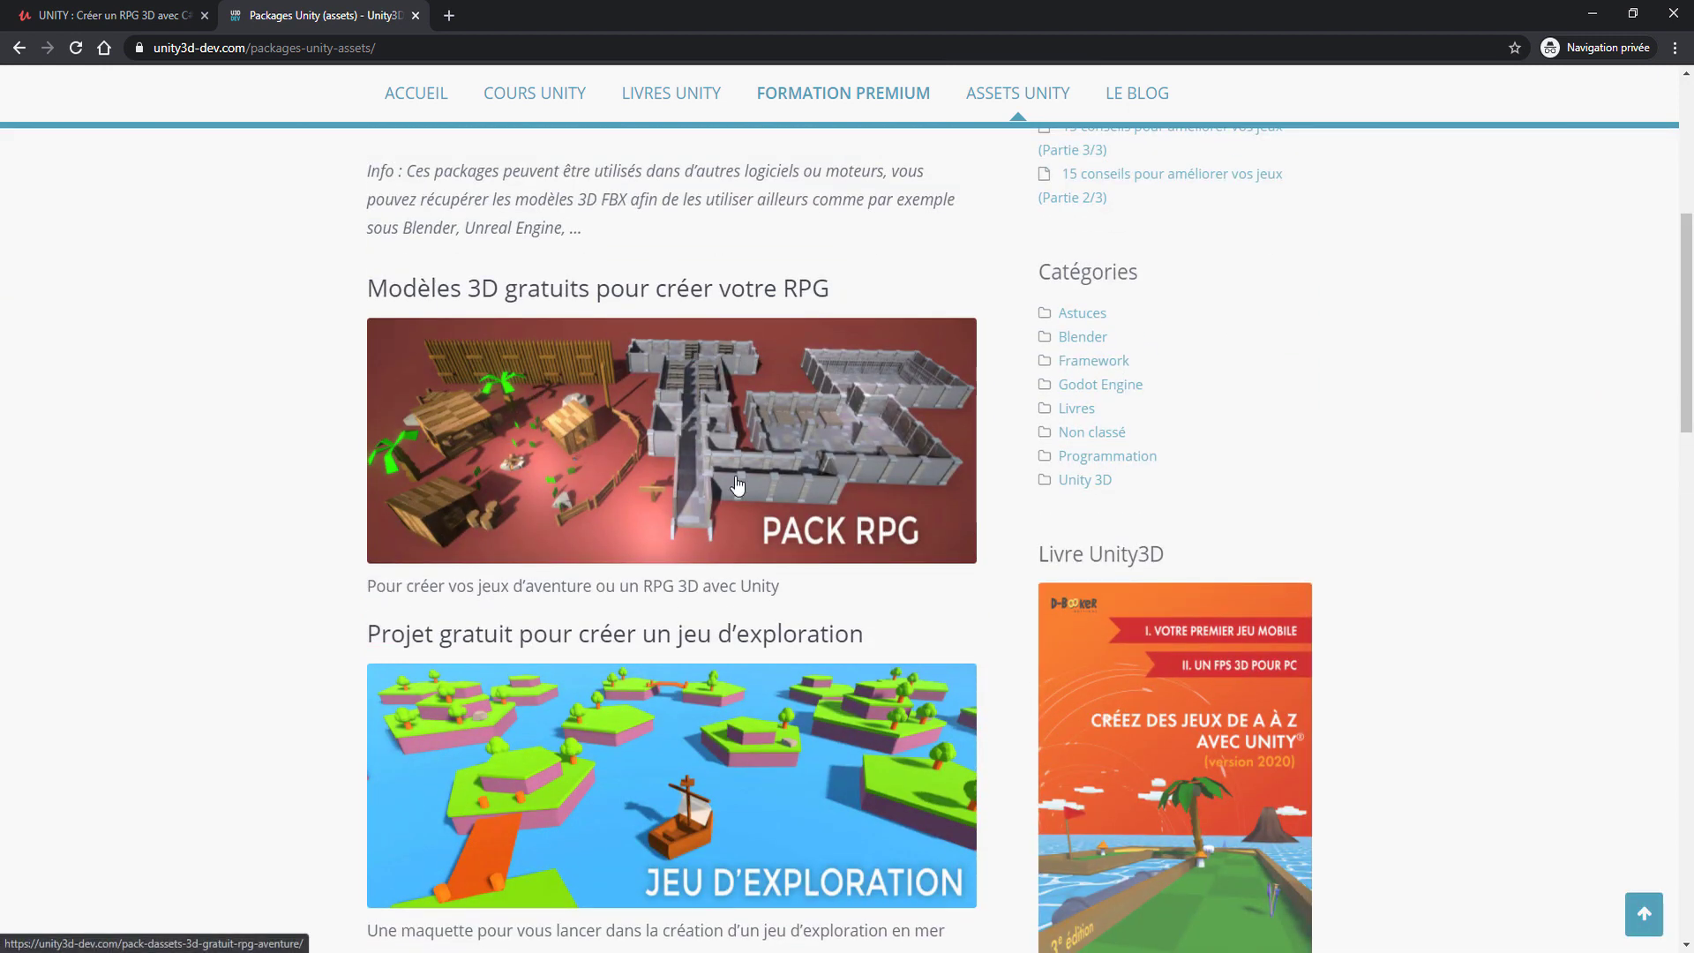
- Open the Pack RPG page and review its description, example scene and download section
click(692, 463)
drag(1689, 291, 1659, 441)
scroll(1659, 441, up, 1)
scroll(1637, 492, down, 2)
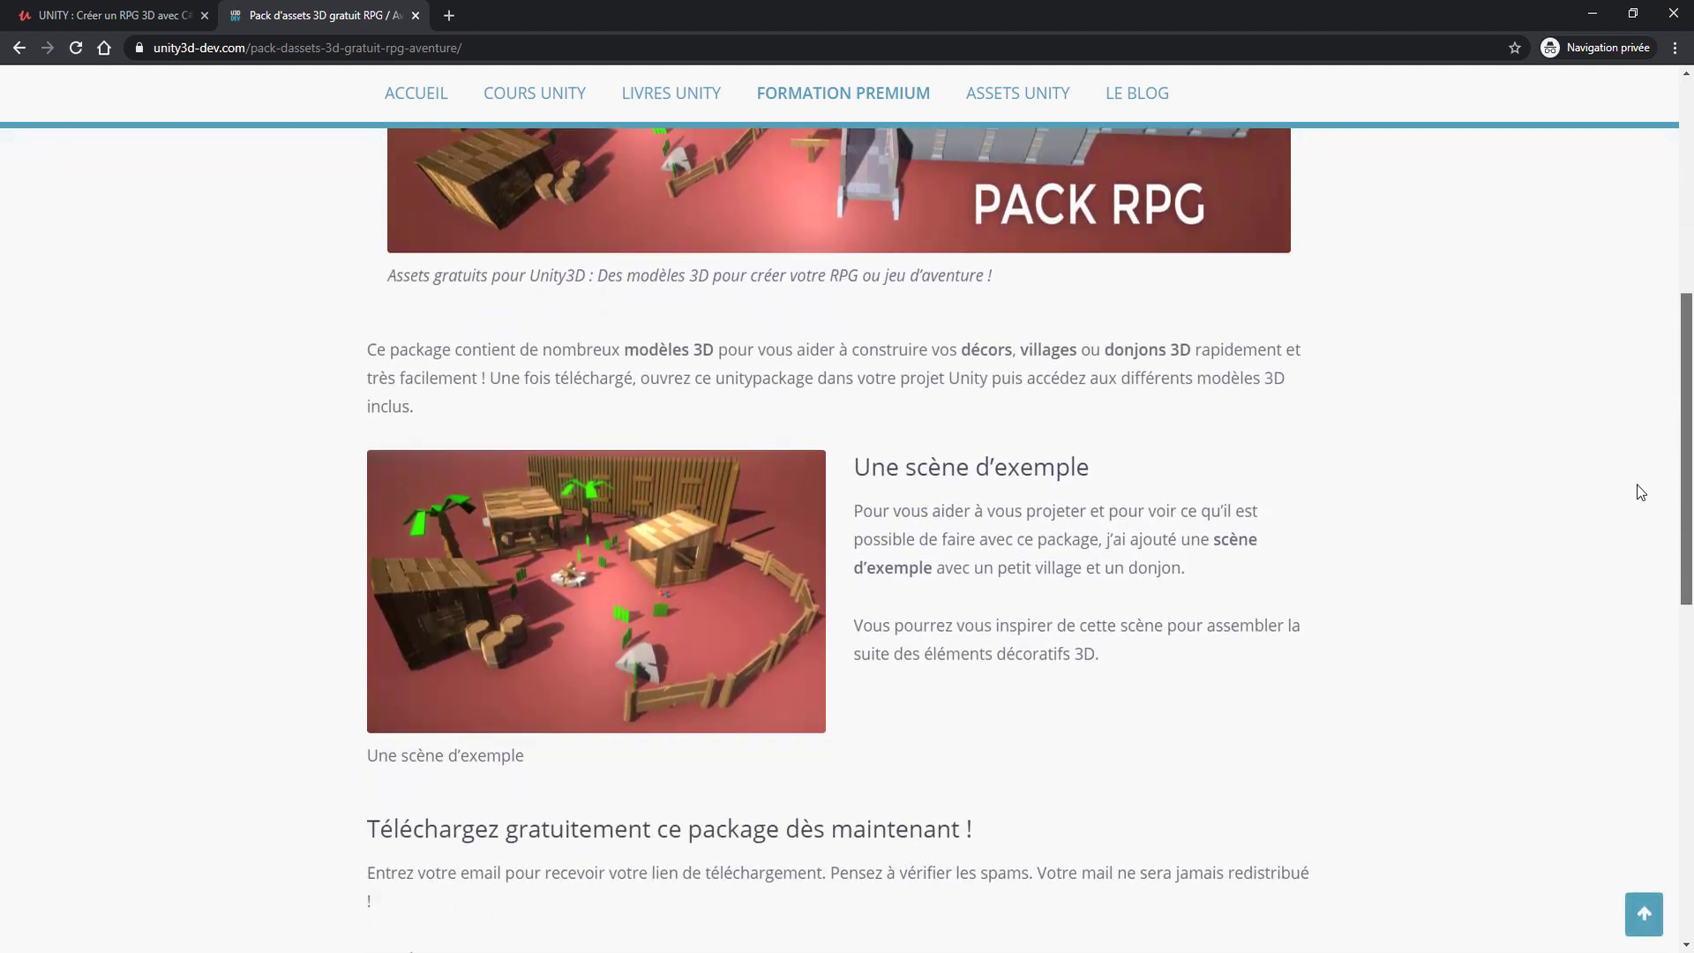
scroll(1636, 494, up, 3)
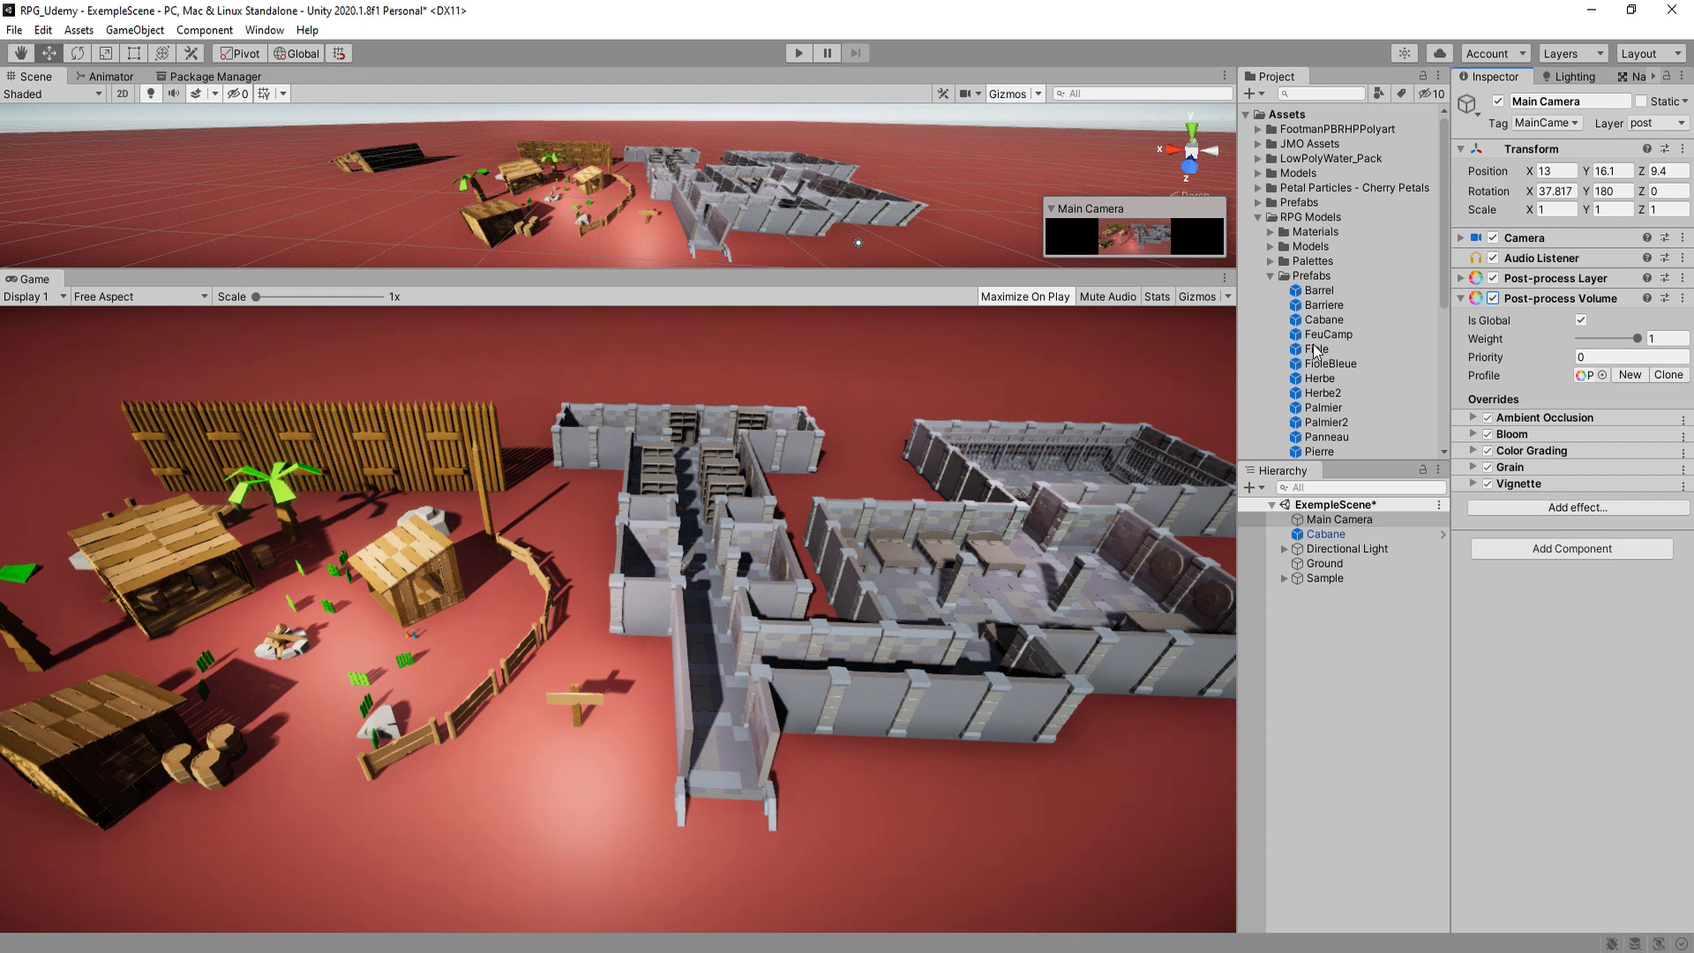
- Switch back to Unity, create a new scene, and place a Cabane hut with three duplicates in it
key(ctrl+n)
click(913, 534)
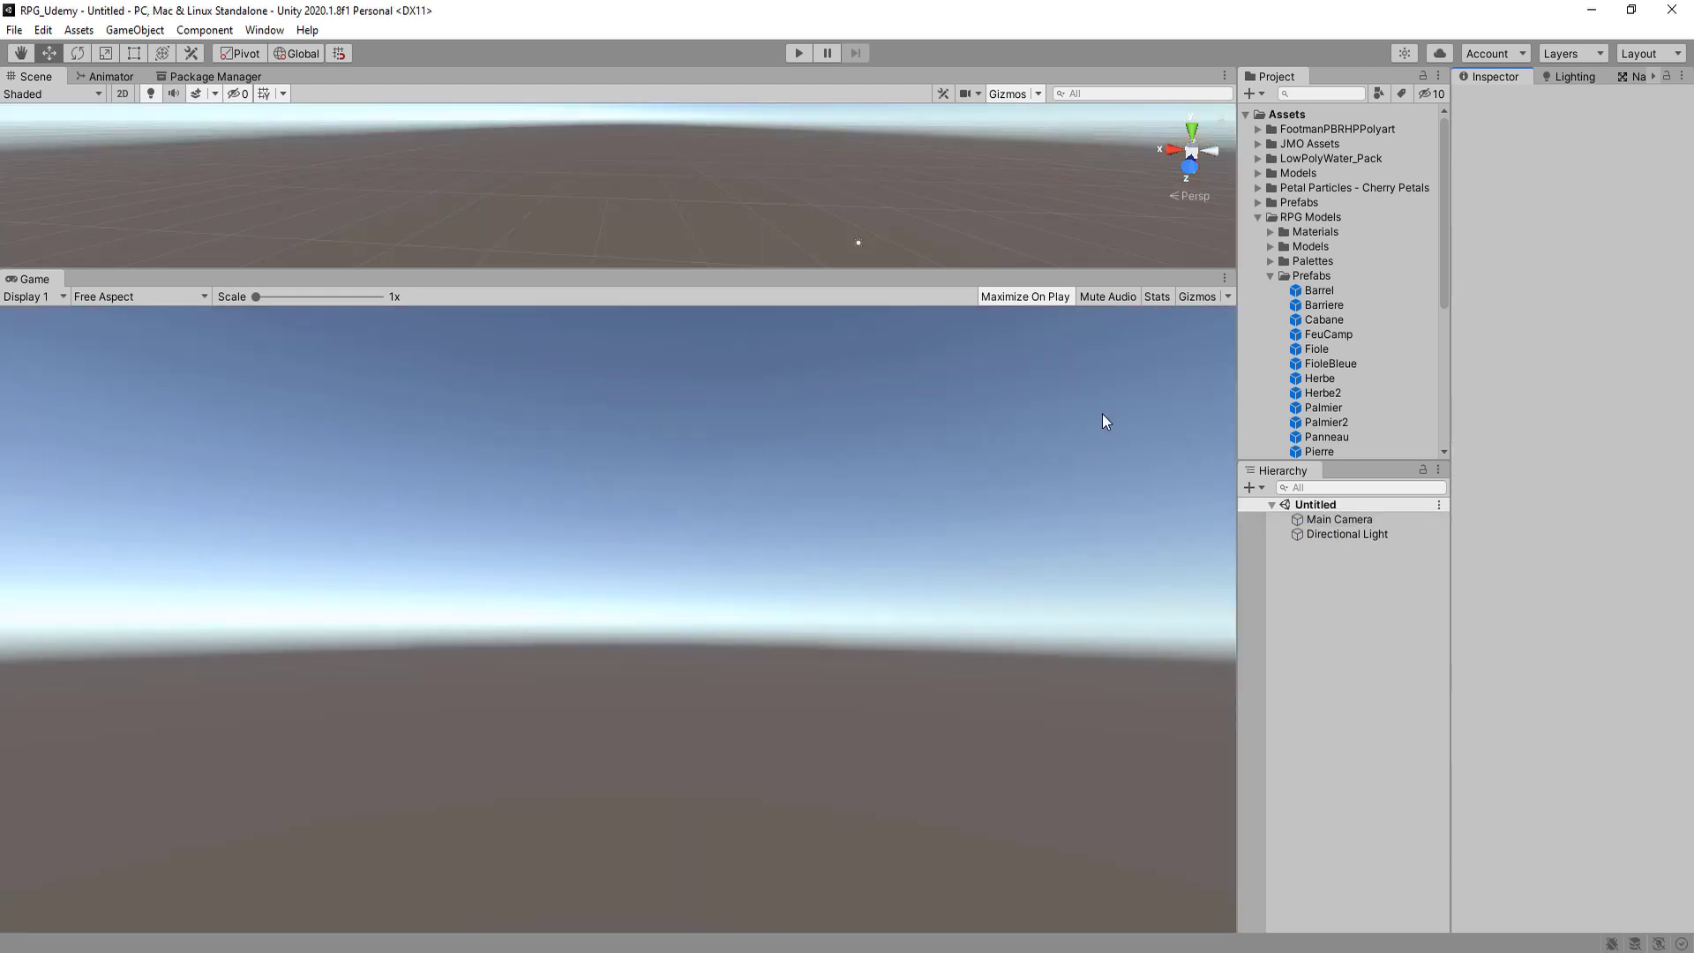
drag(1324, 320, 689, 774)
scroll(693, 564, down, 5)
drag(586, 478, 750, 437)
key(ctrl+d)
key(ctrl+d)
key(ctrl+d)
- Add a FeuCamp campfire between the huts, a Barriere fence behind them and a Palmier palm tree to one side
drag(1328, 336, 543, 392)
drag(1324, 304, 809, 202)
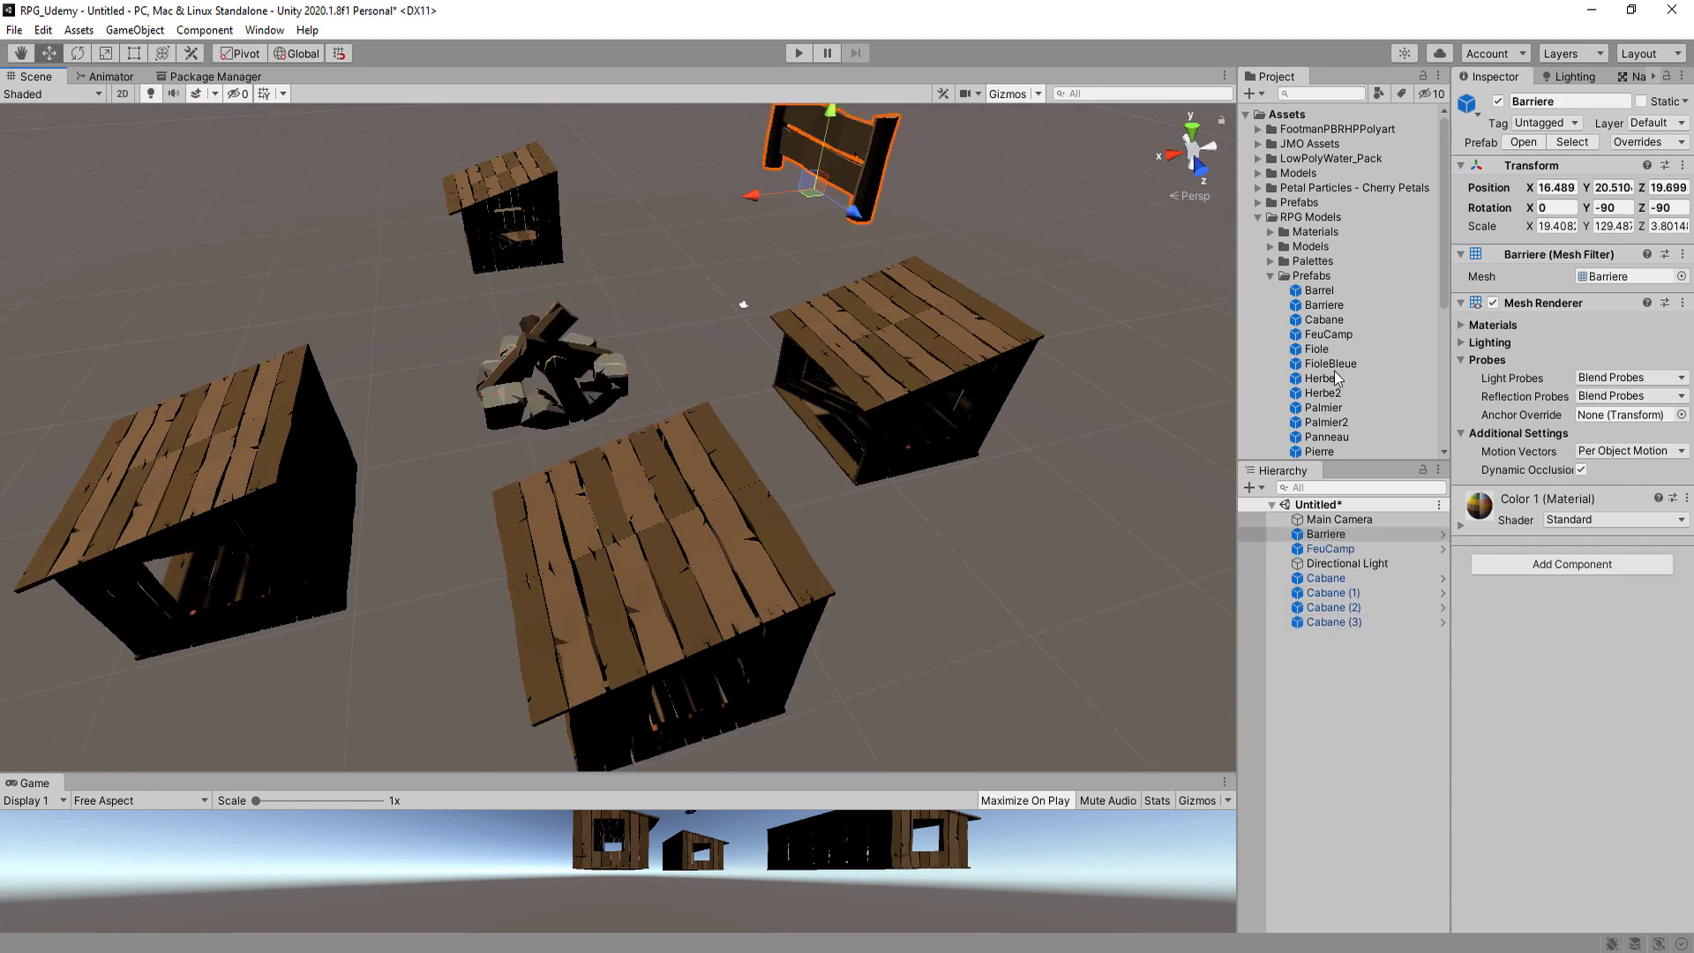
scroll(1331, 371, down, 2)
drag(1332, 365, 293, 349)
right_drag(664, 404, 626, 391)
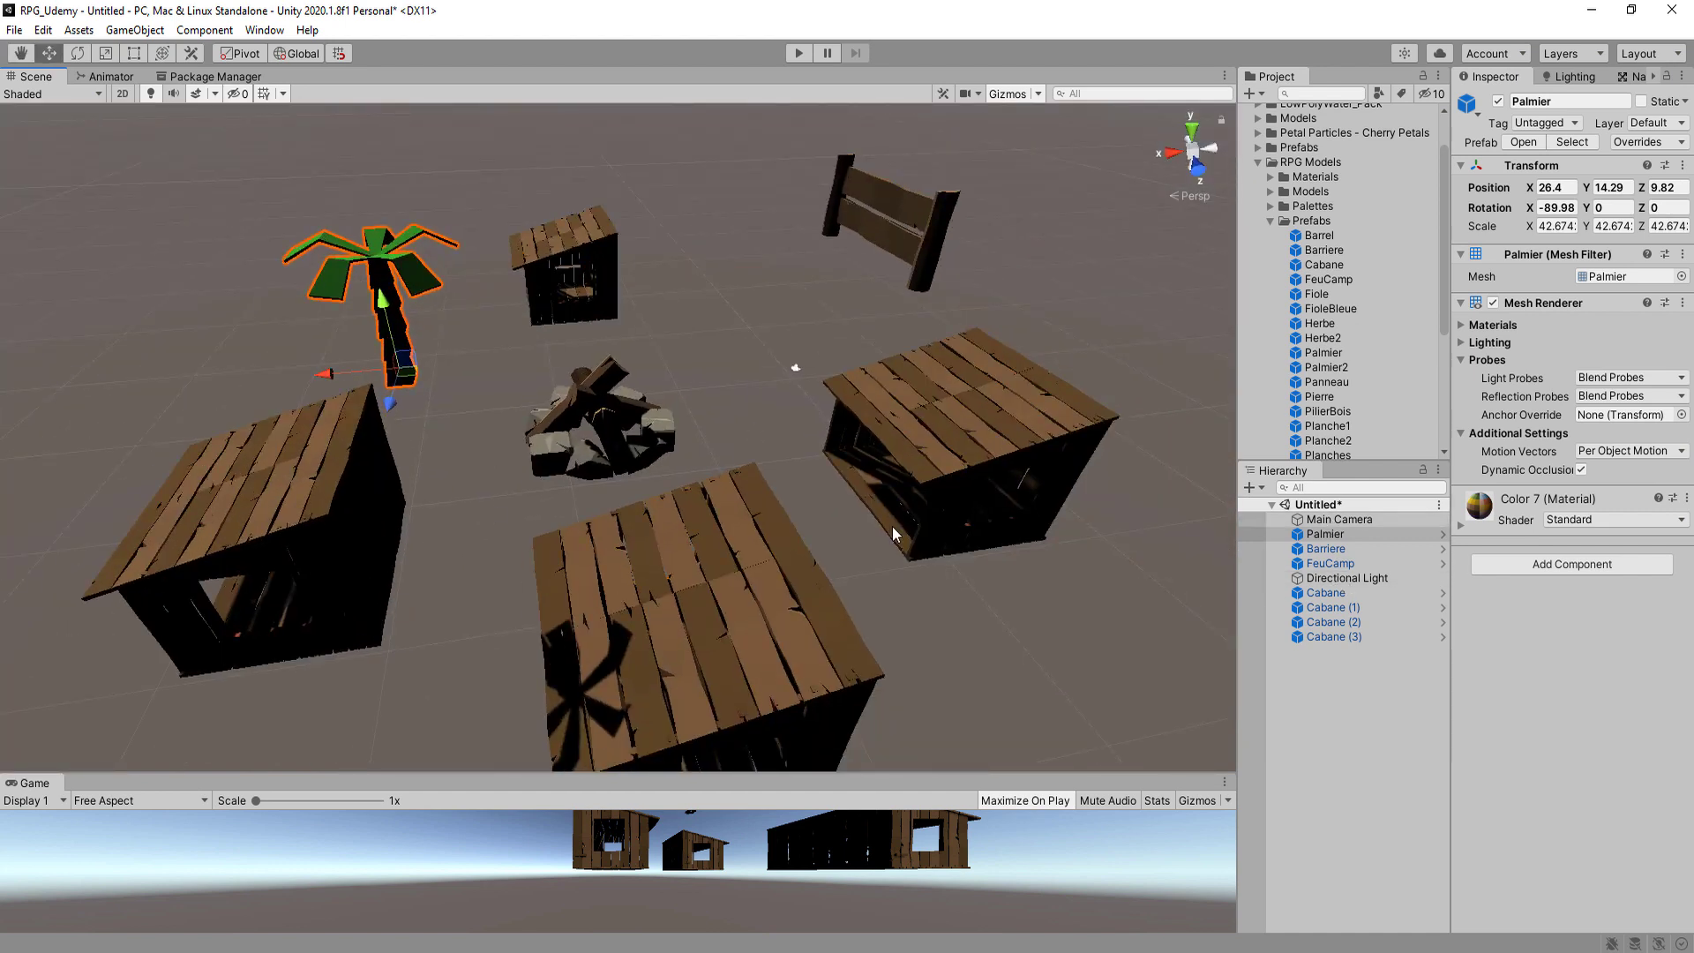
- Duplicate the Directional Light and rotate the copy so it lights the dark sides of the huts
click(1343, 578)
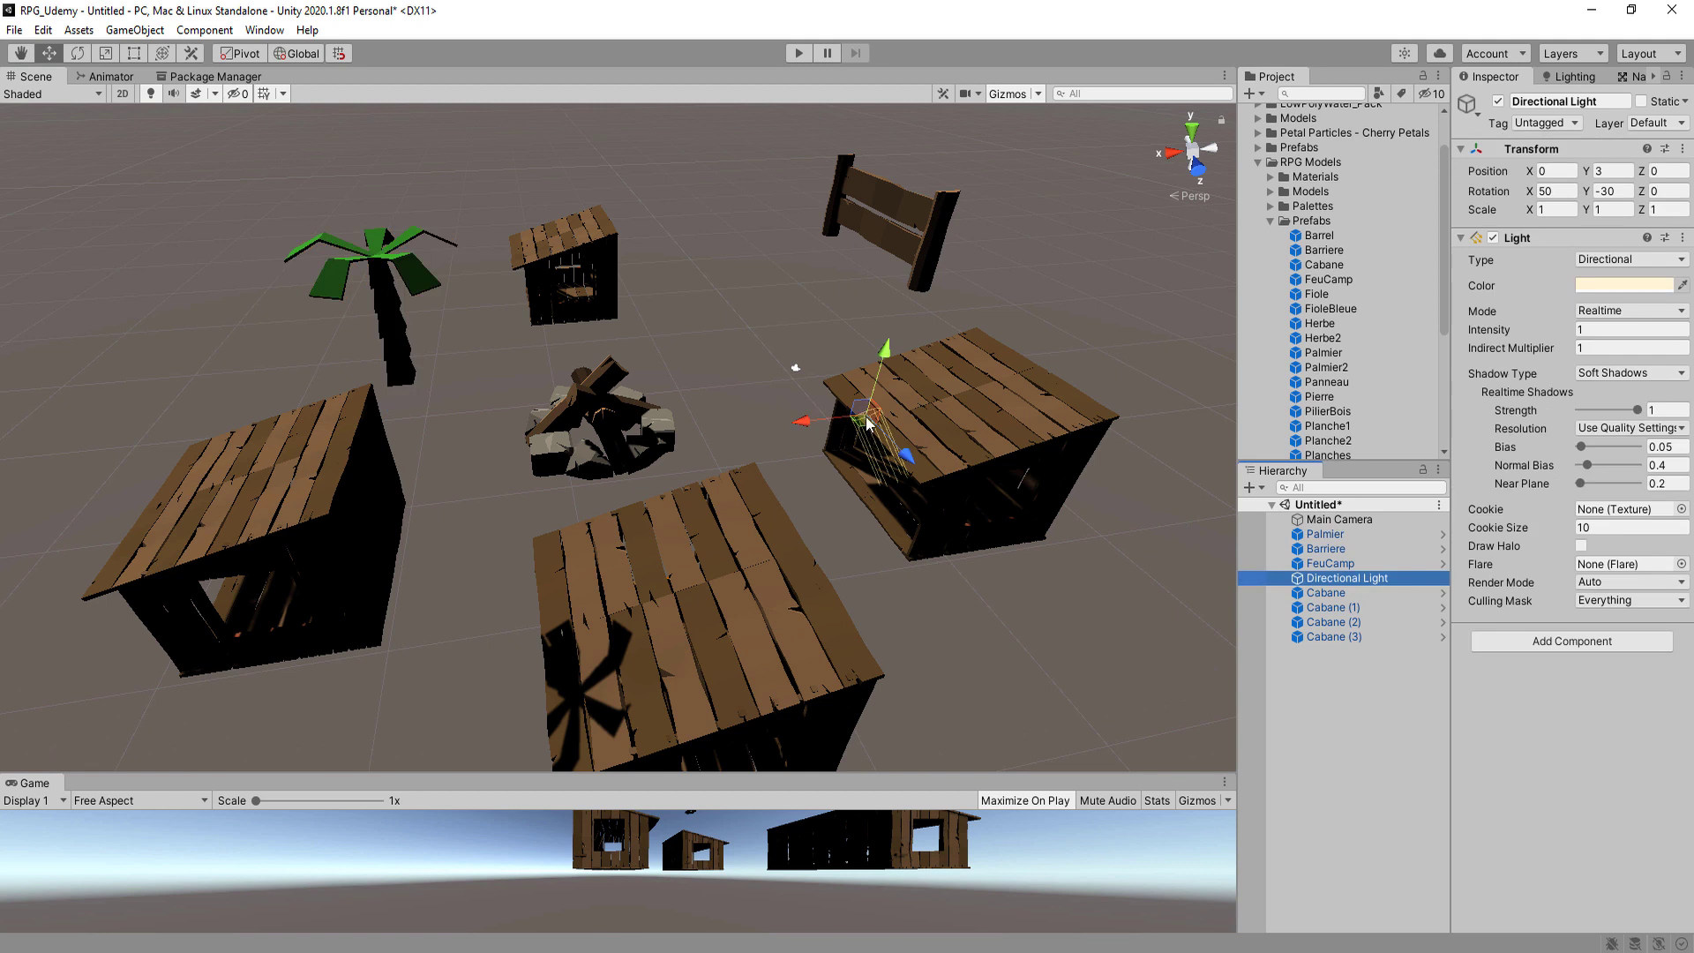
drag(886, 360, 885, 362)
key(ctrl+d)
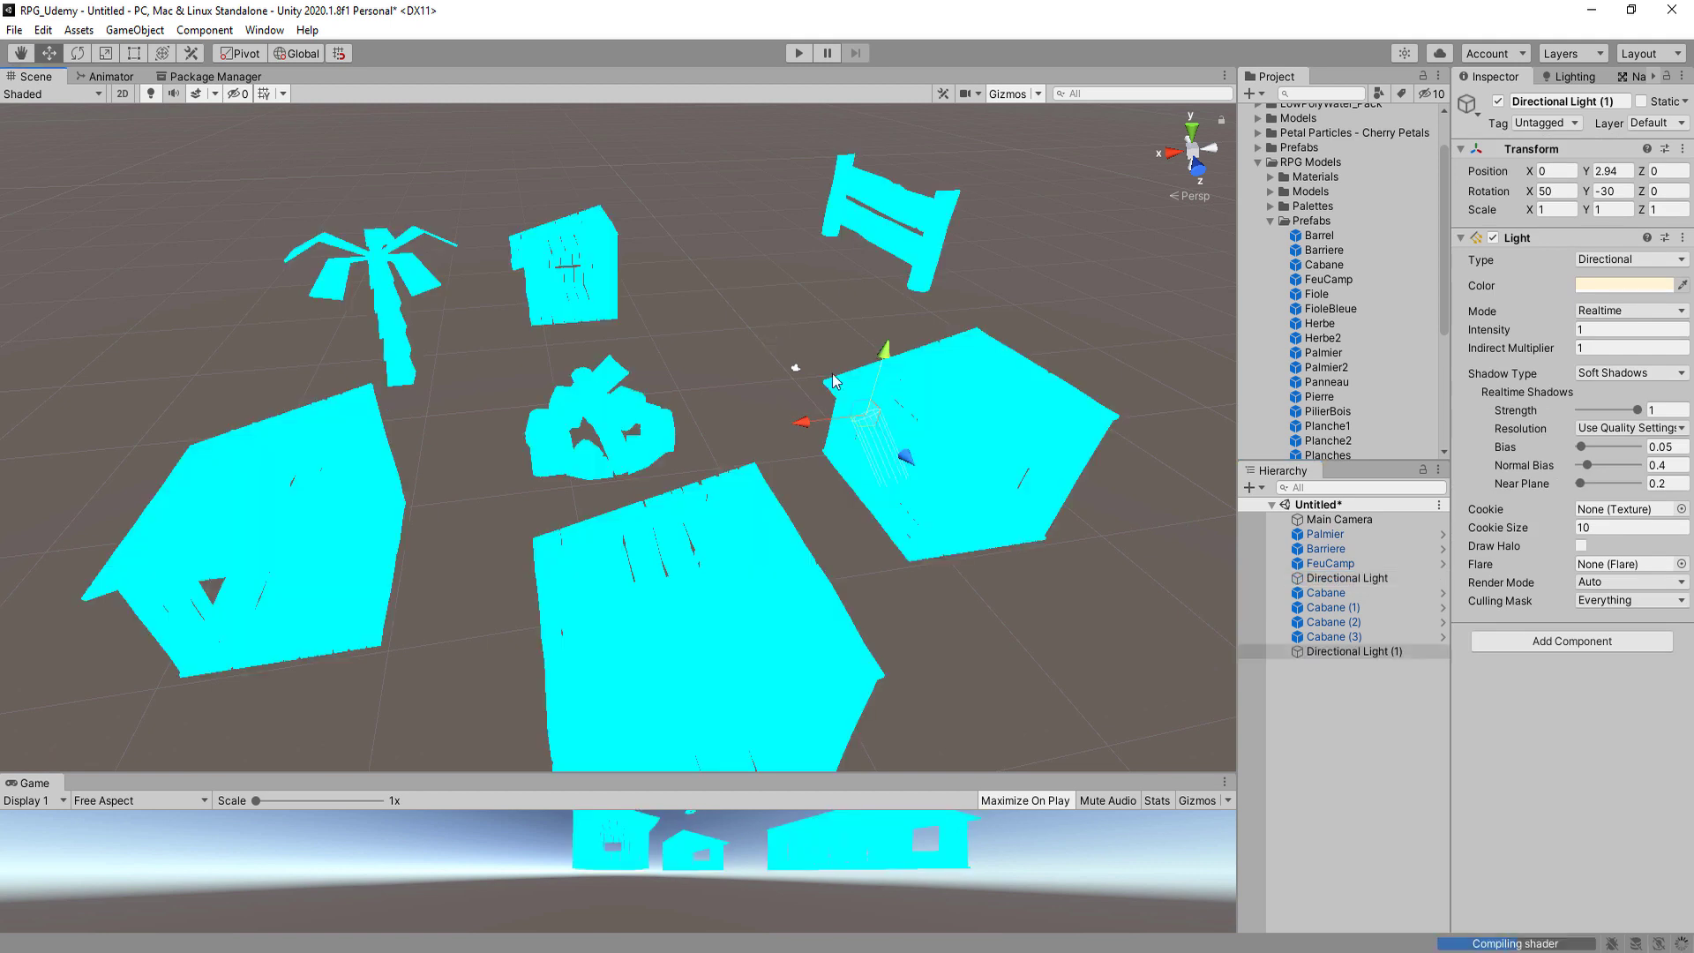
key(e)
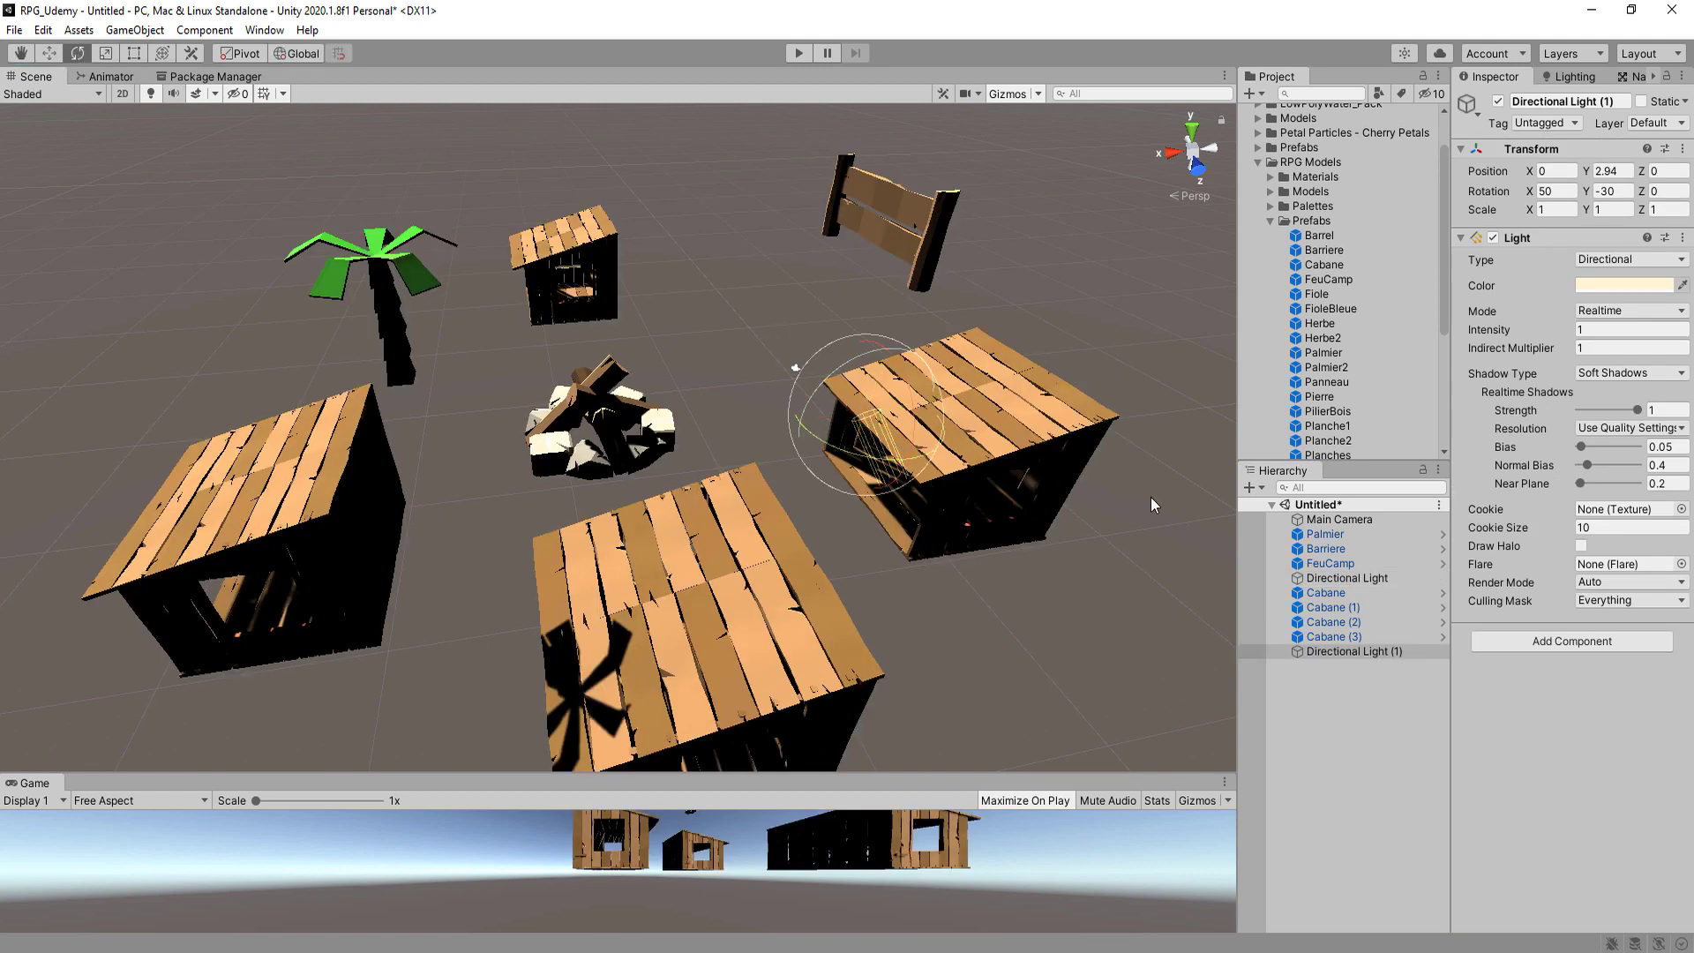
drag(890, 375, 957, 596)
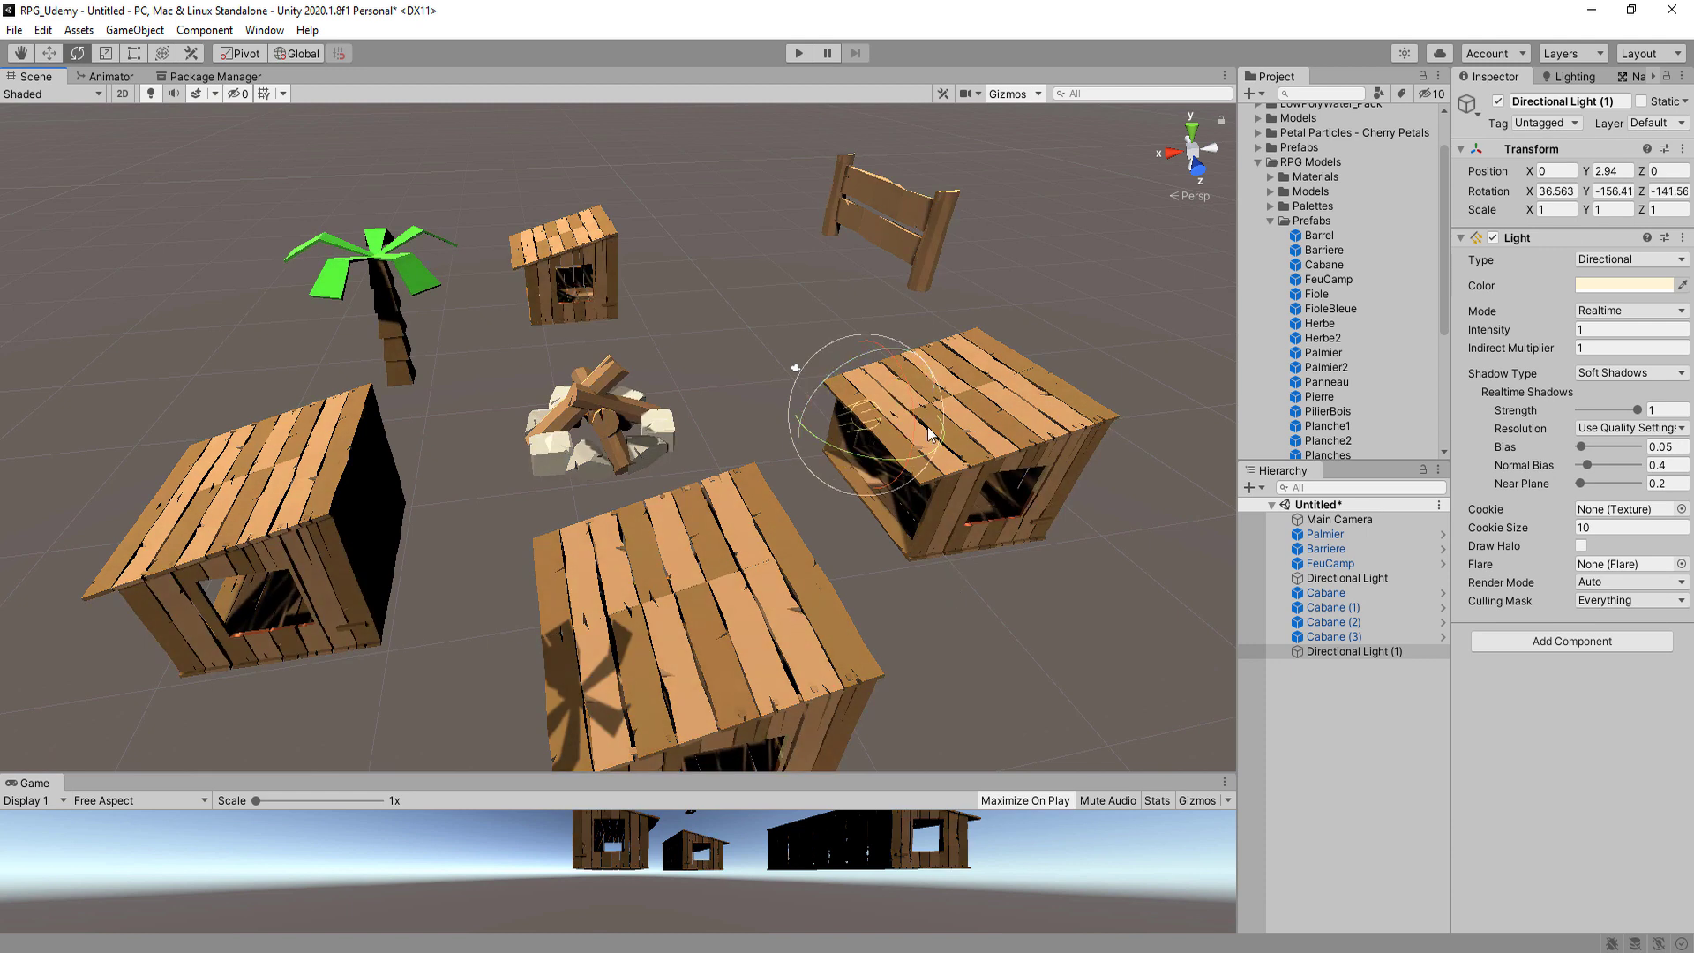
drag(927, 458, 873, 471)
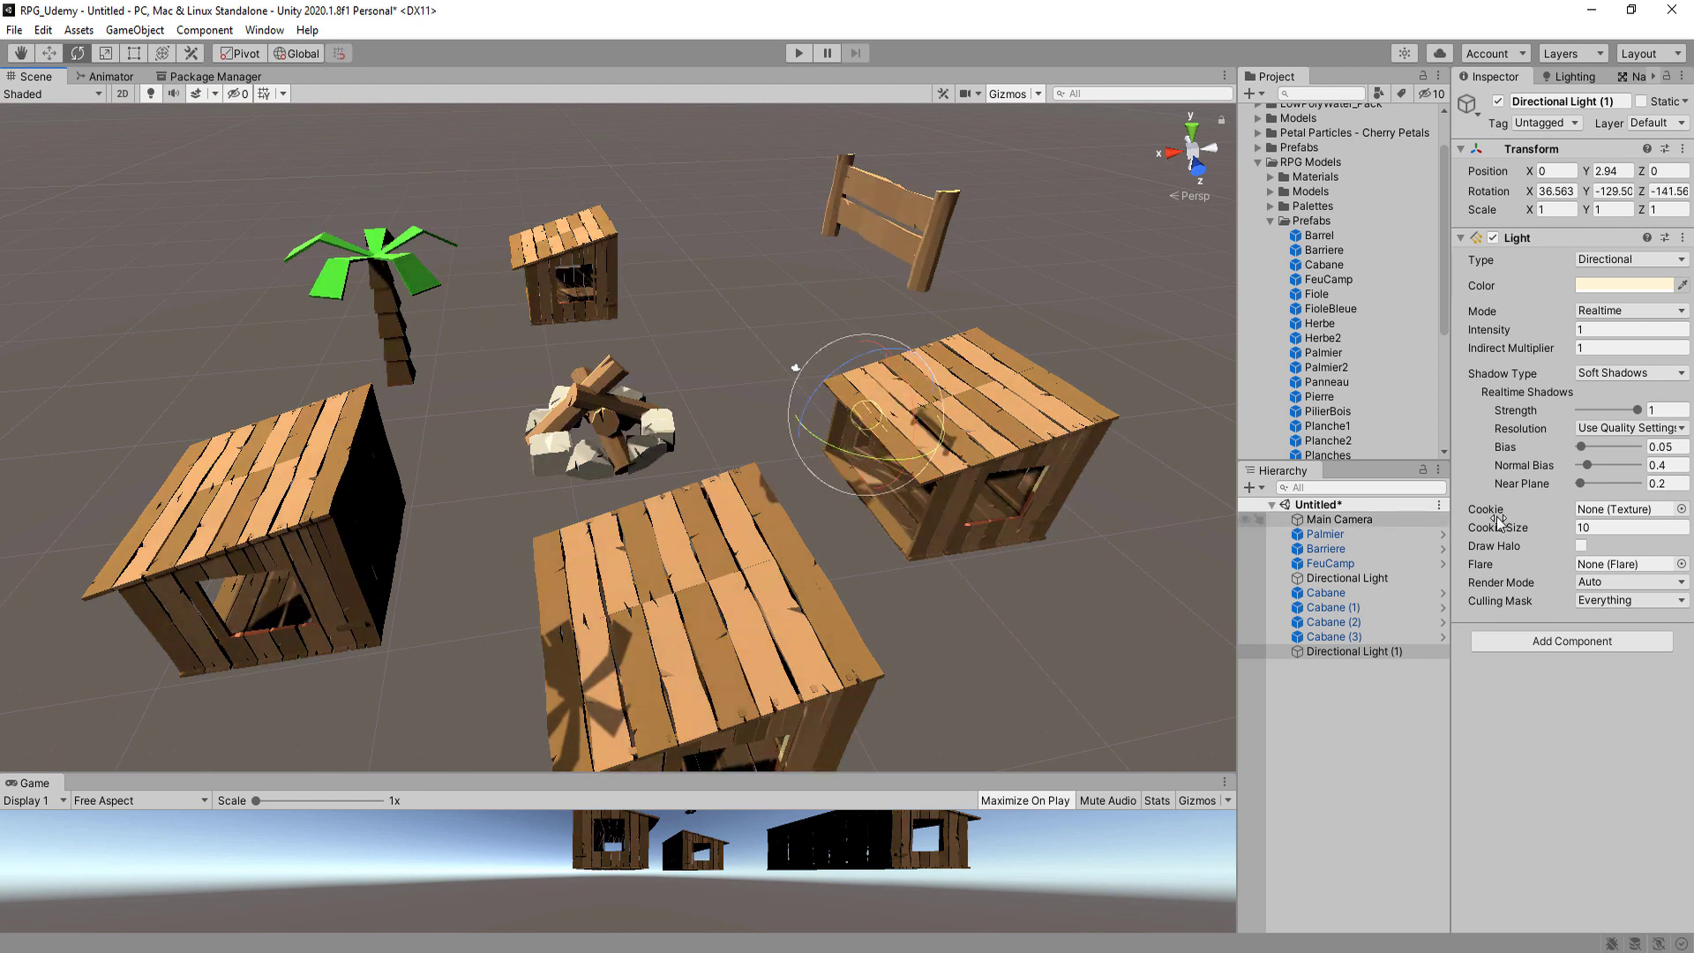
- Set the duplicated light's shadow type to No Shadows and its intensity to 0.58
click(1602, 375)
click(1615, 395)
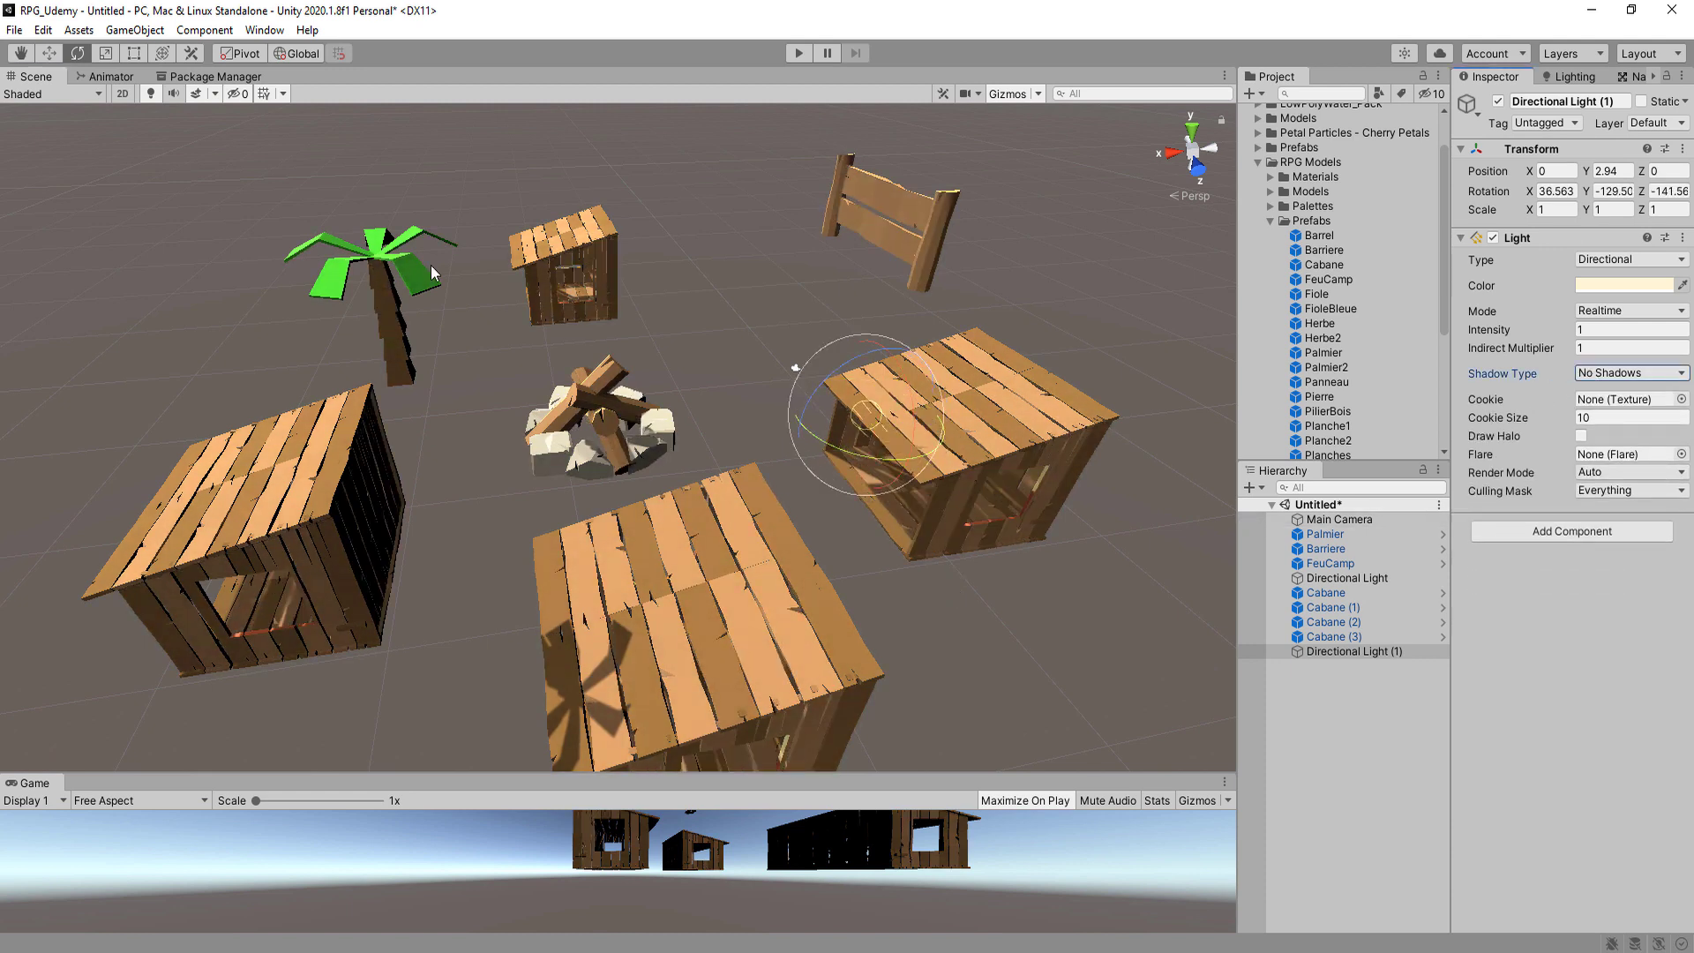
click(1529, 337)
drag(1529, 336, 1516, 331)
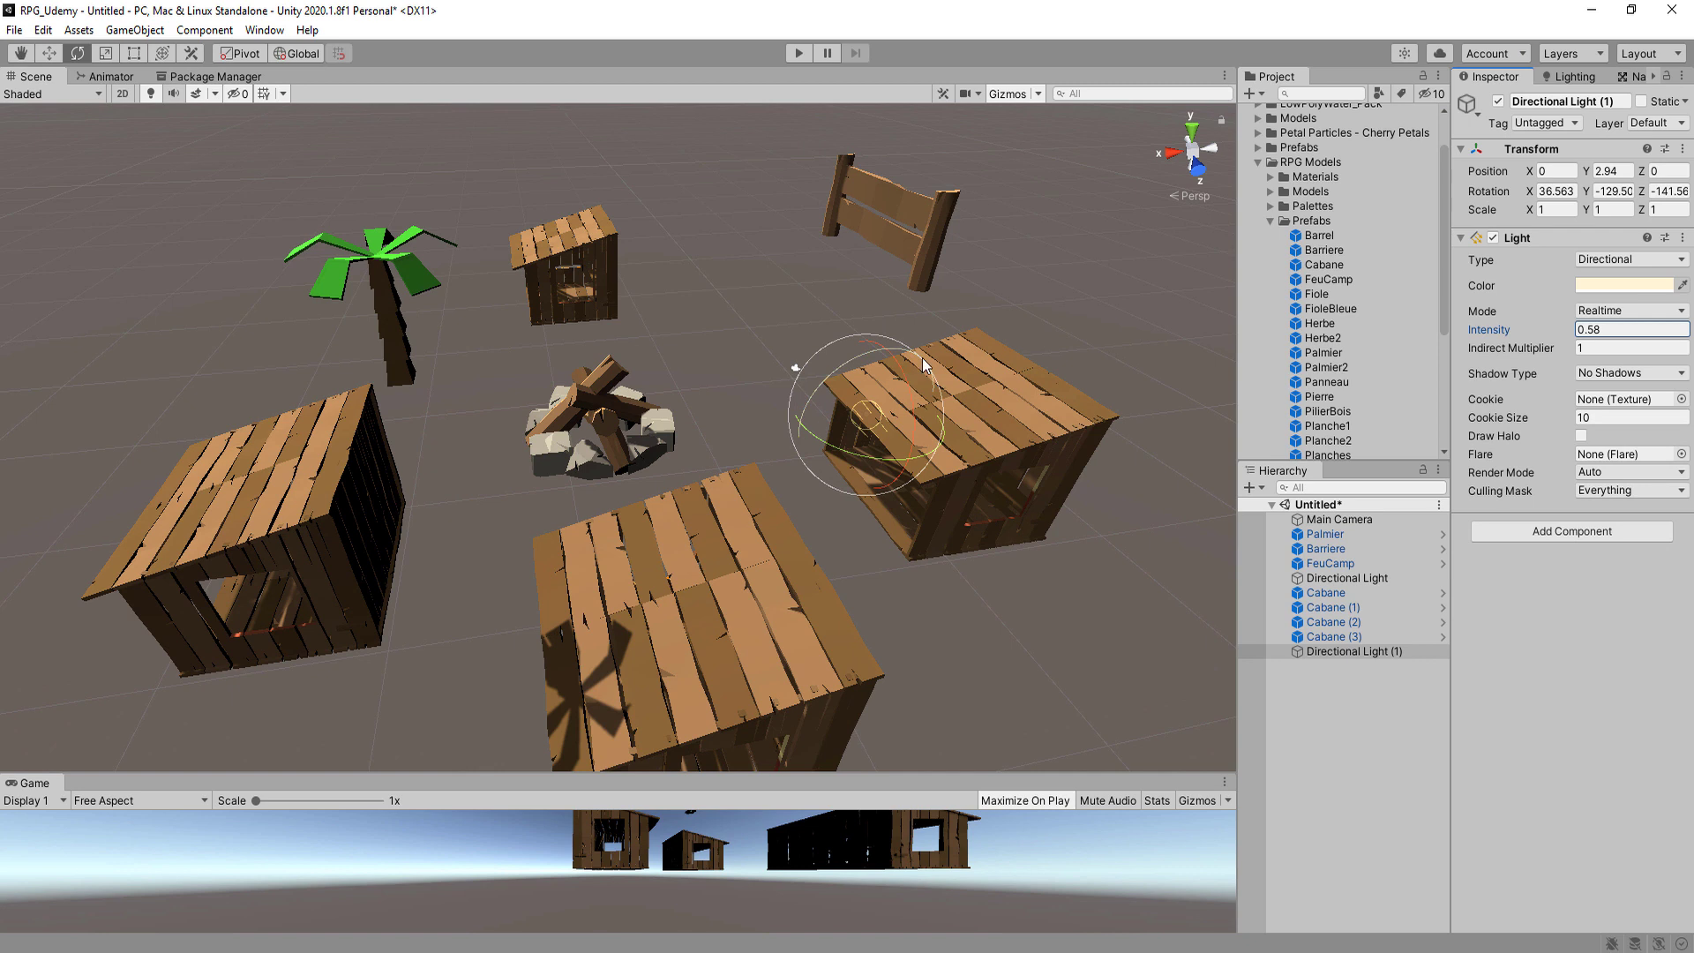
click(1048, 396)
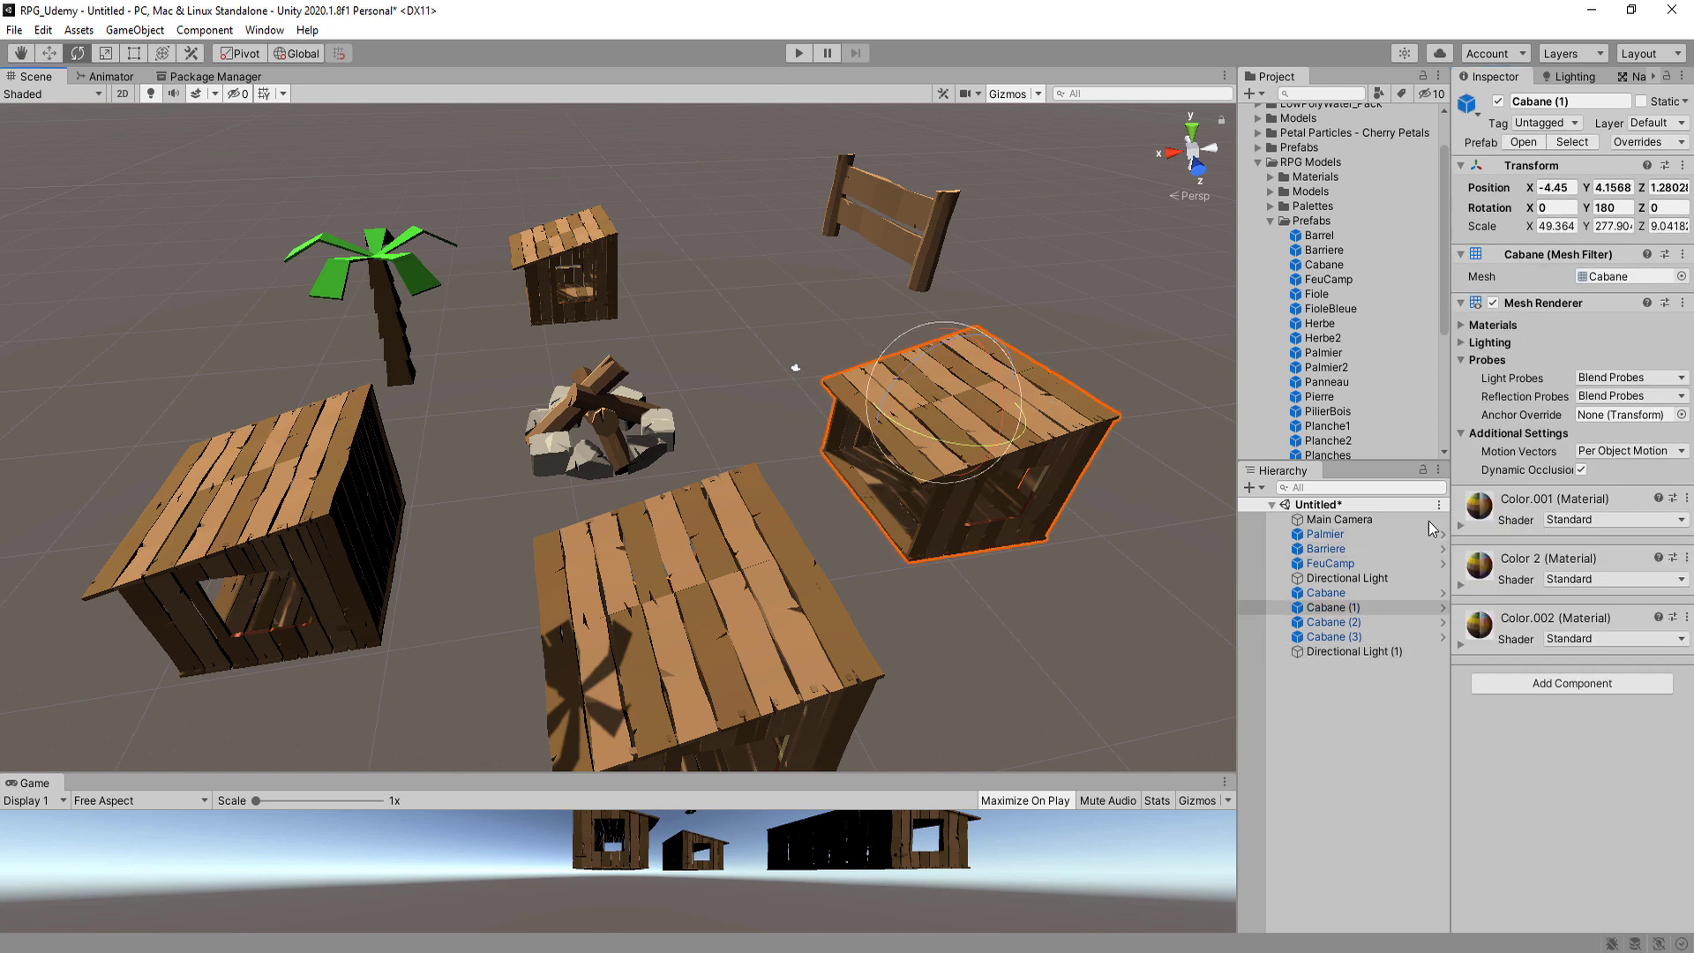
middle_drag(385, 571, 535, 460)
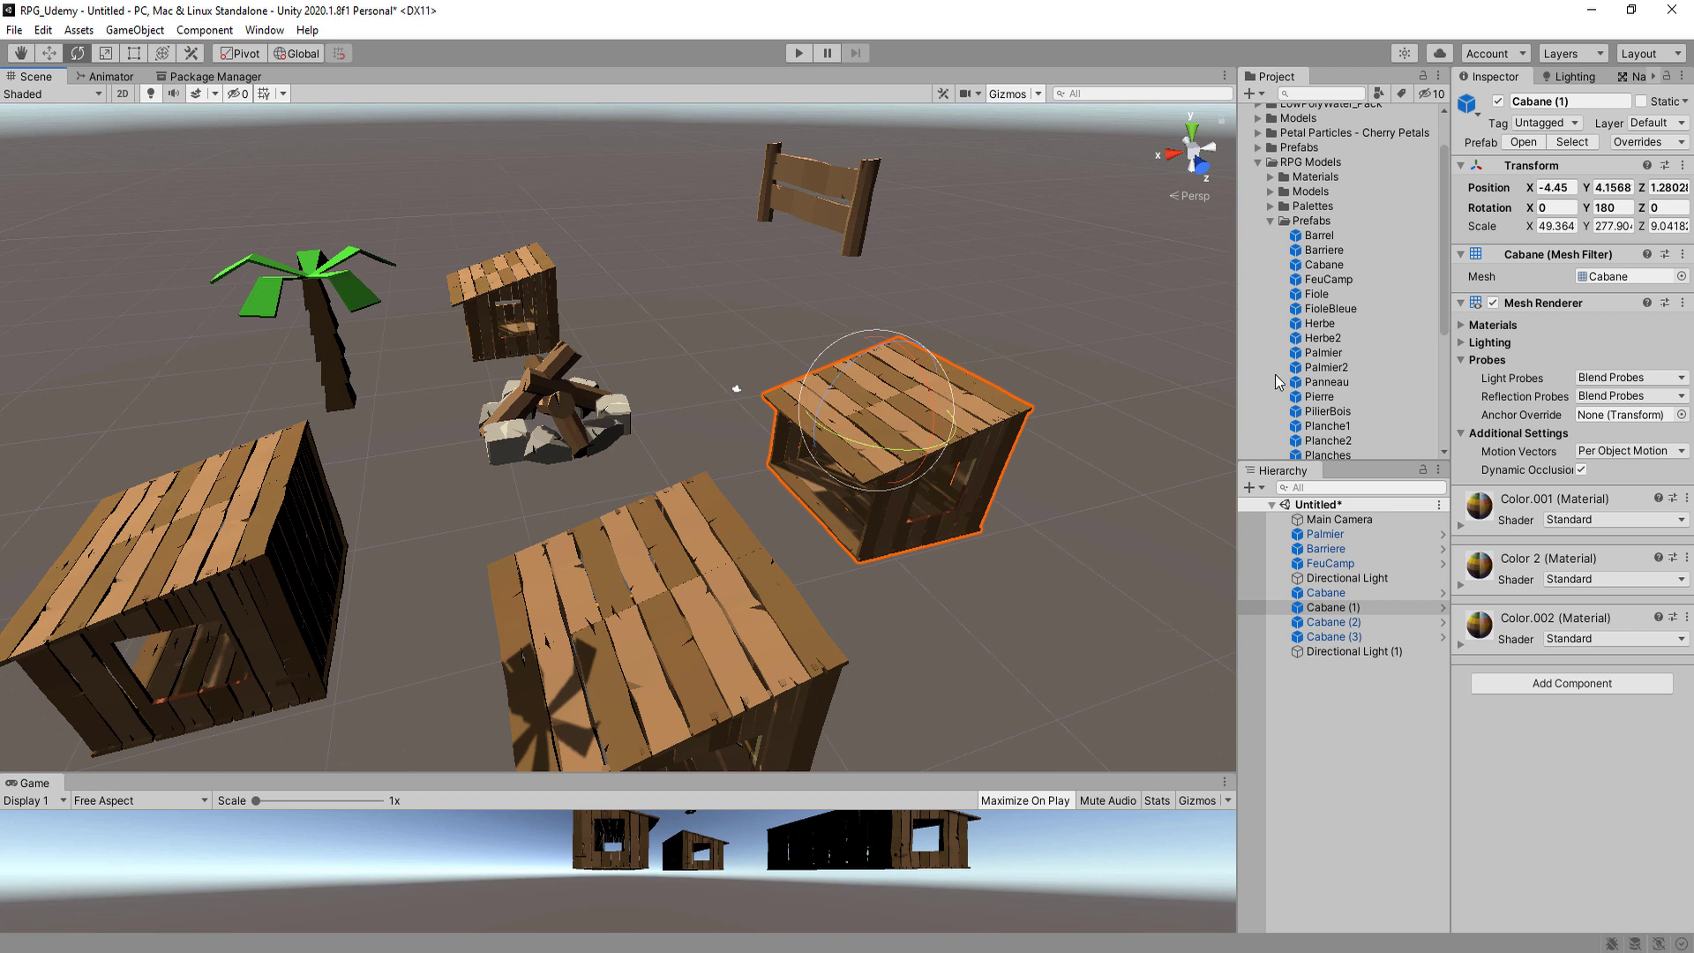
scroll(1056, 617, down, 2)
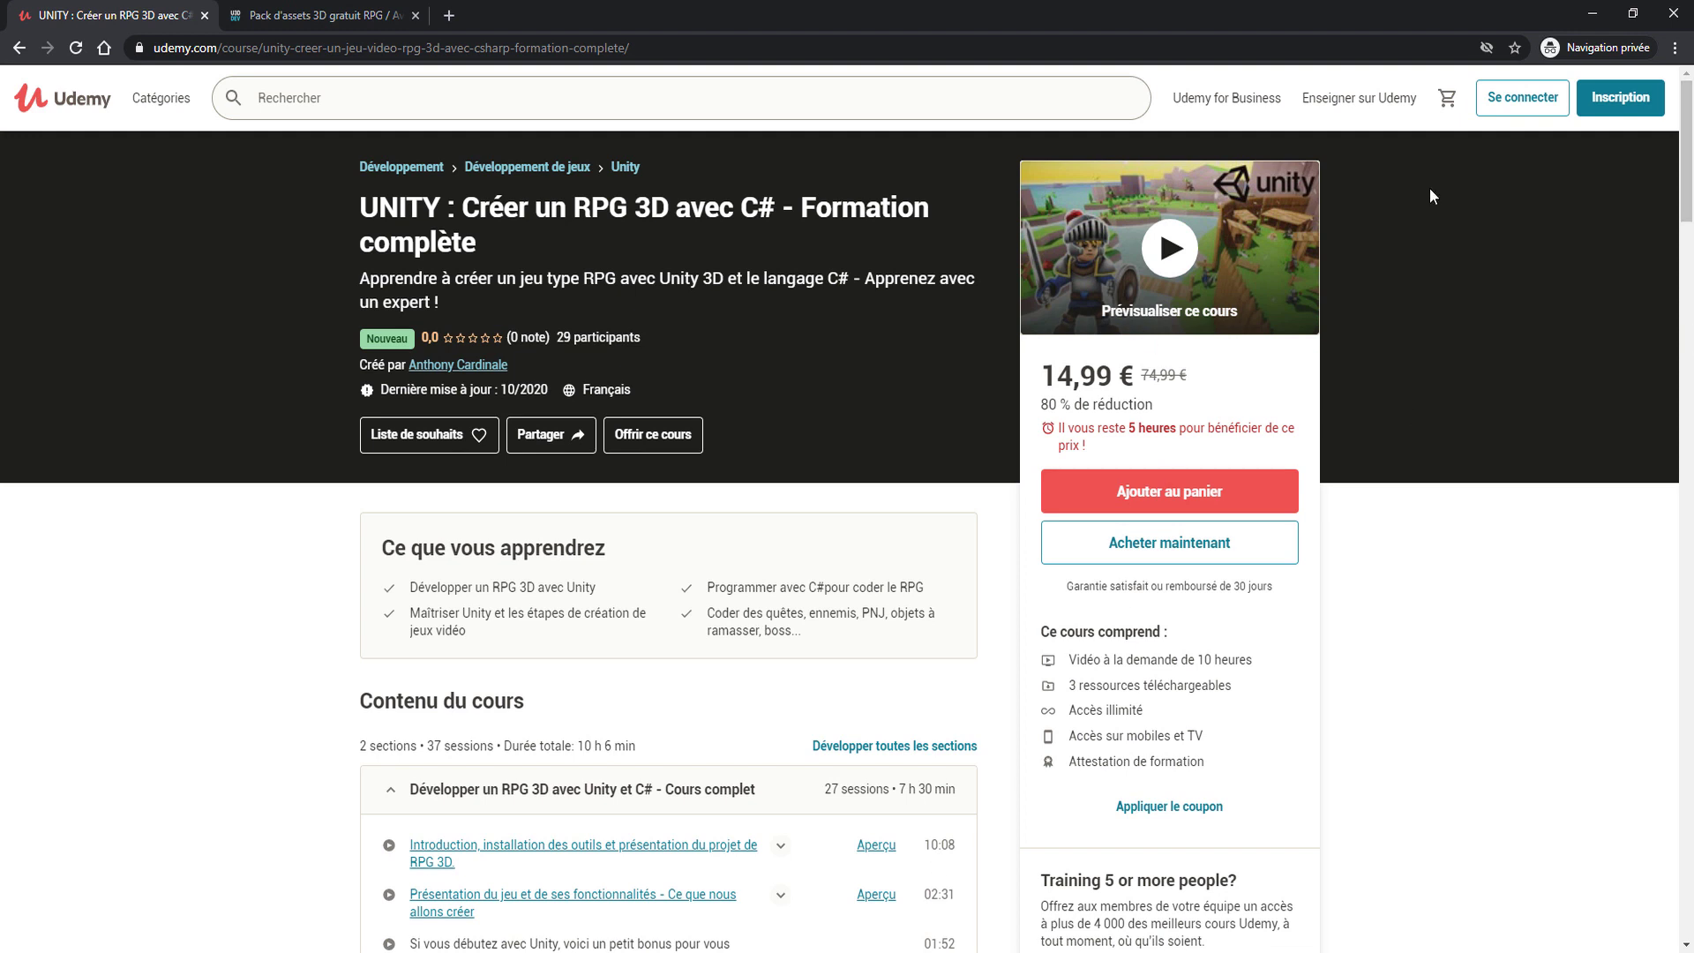
- Switch to the Udemy page of the Unity 3D RPG course and review its list of sessions
scroll(1690, 190, down, 20)
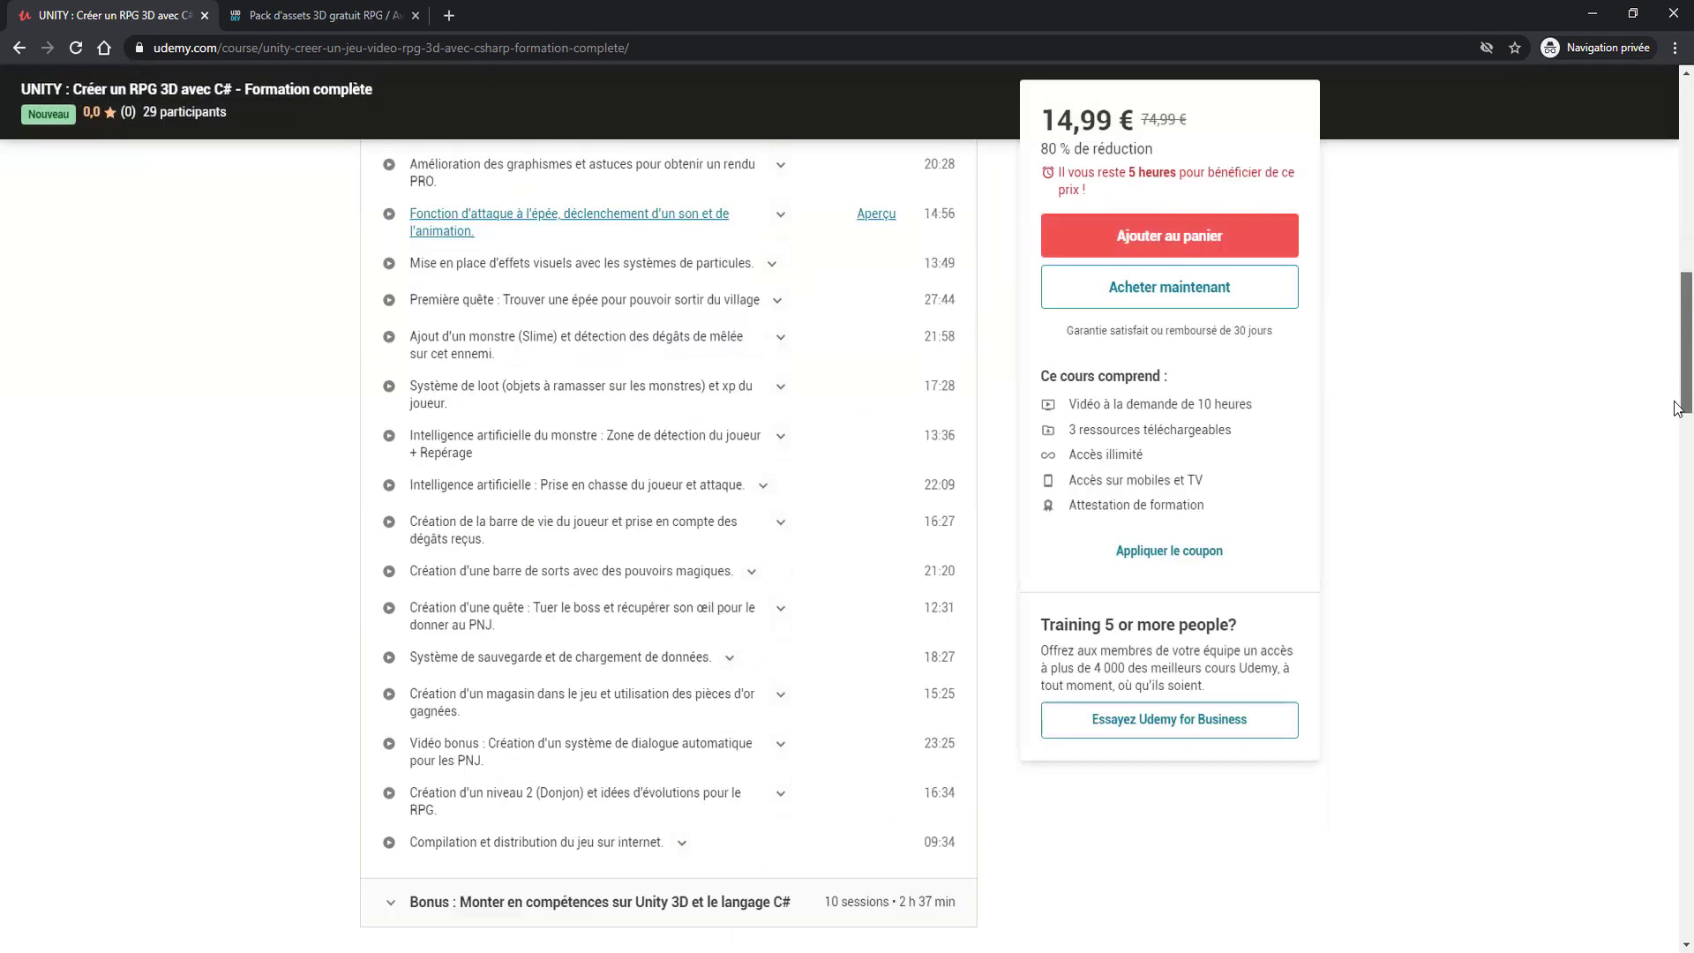
scroll(1674, 510, up, 20)
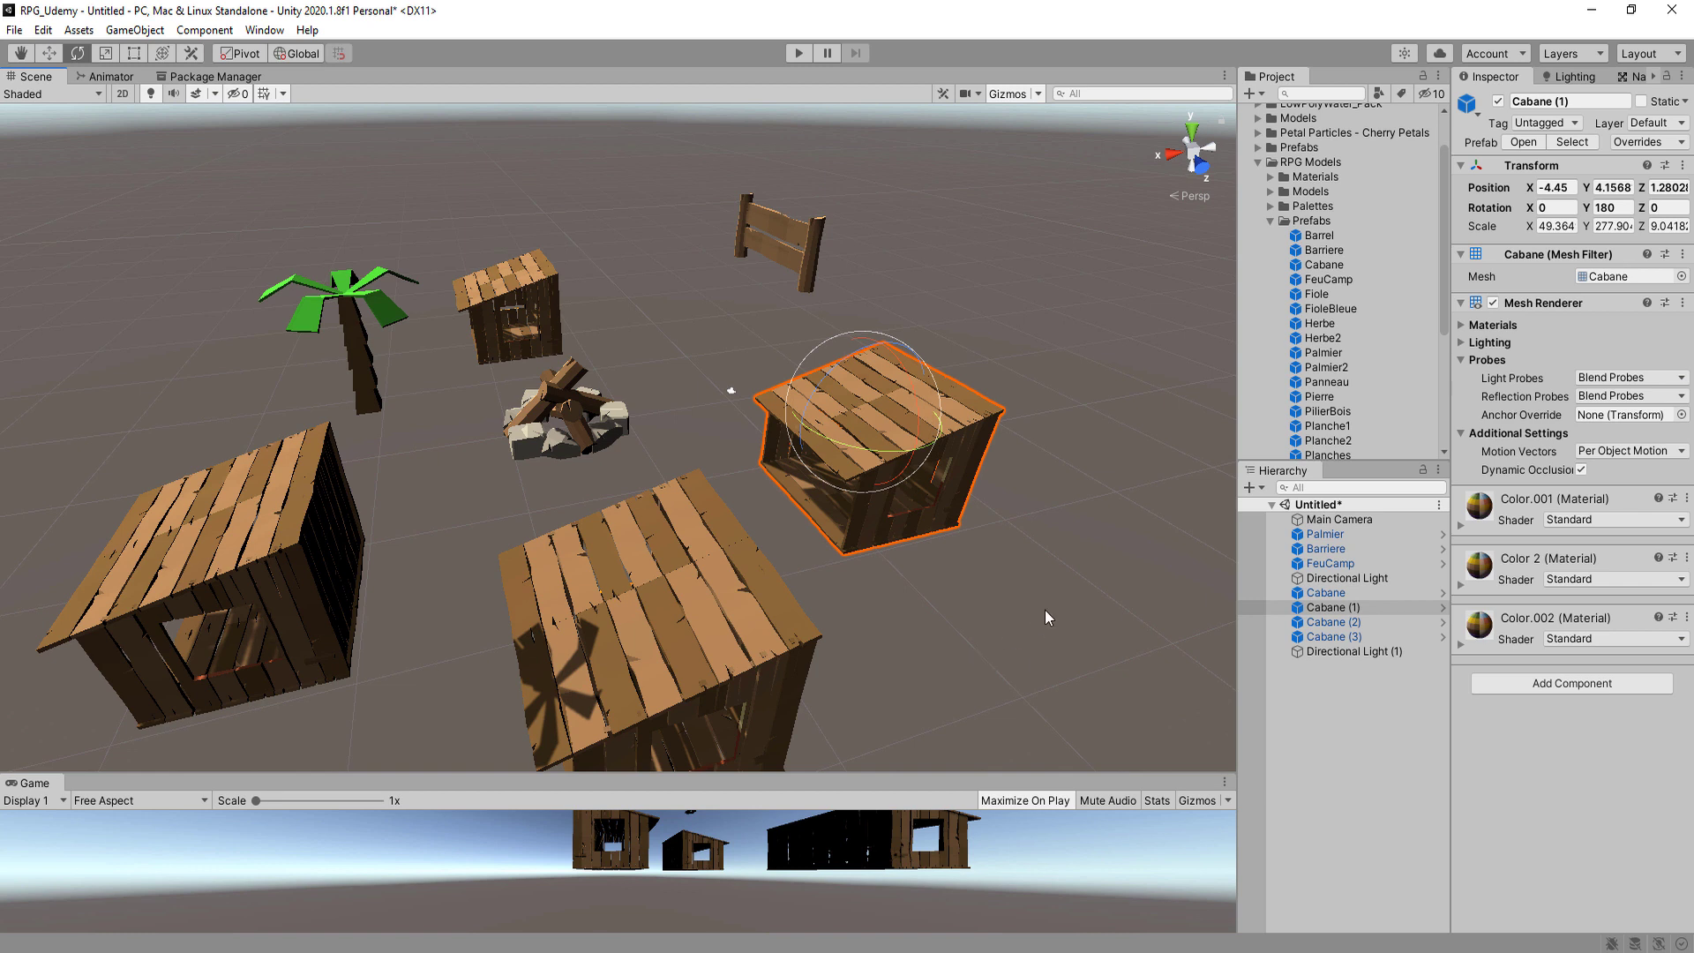
alt+drag(1045, 611, 1024, 623)
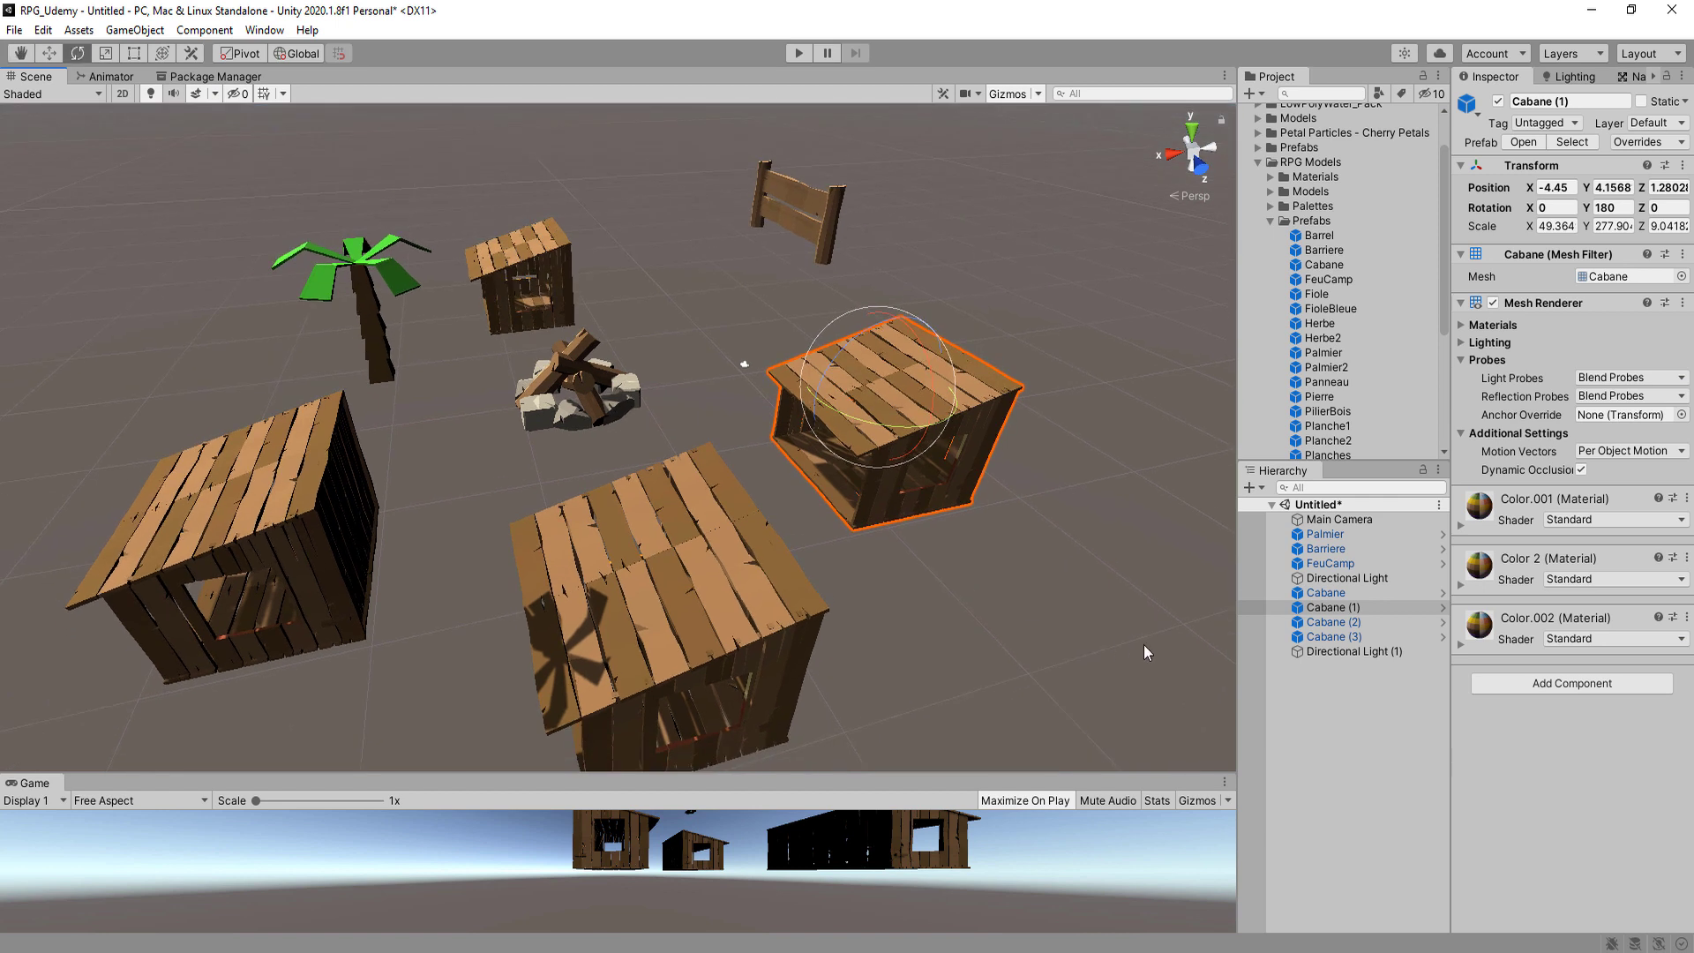
mouse_move(1120, 618)
right_down()
mouse_move(1079, 610)
mouse_move(1125, 634)
mouse_move(1135, 619)
right_up()
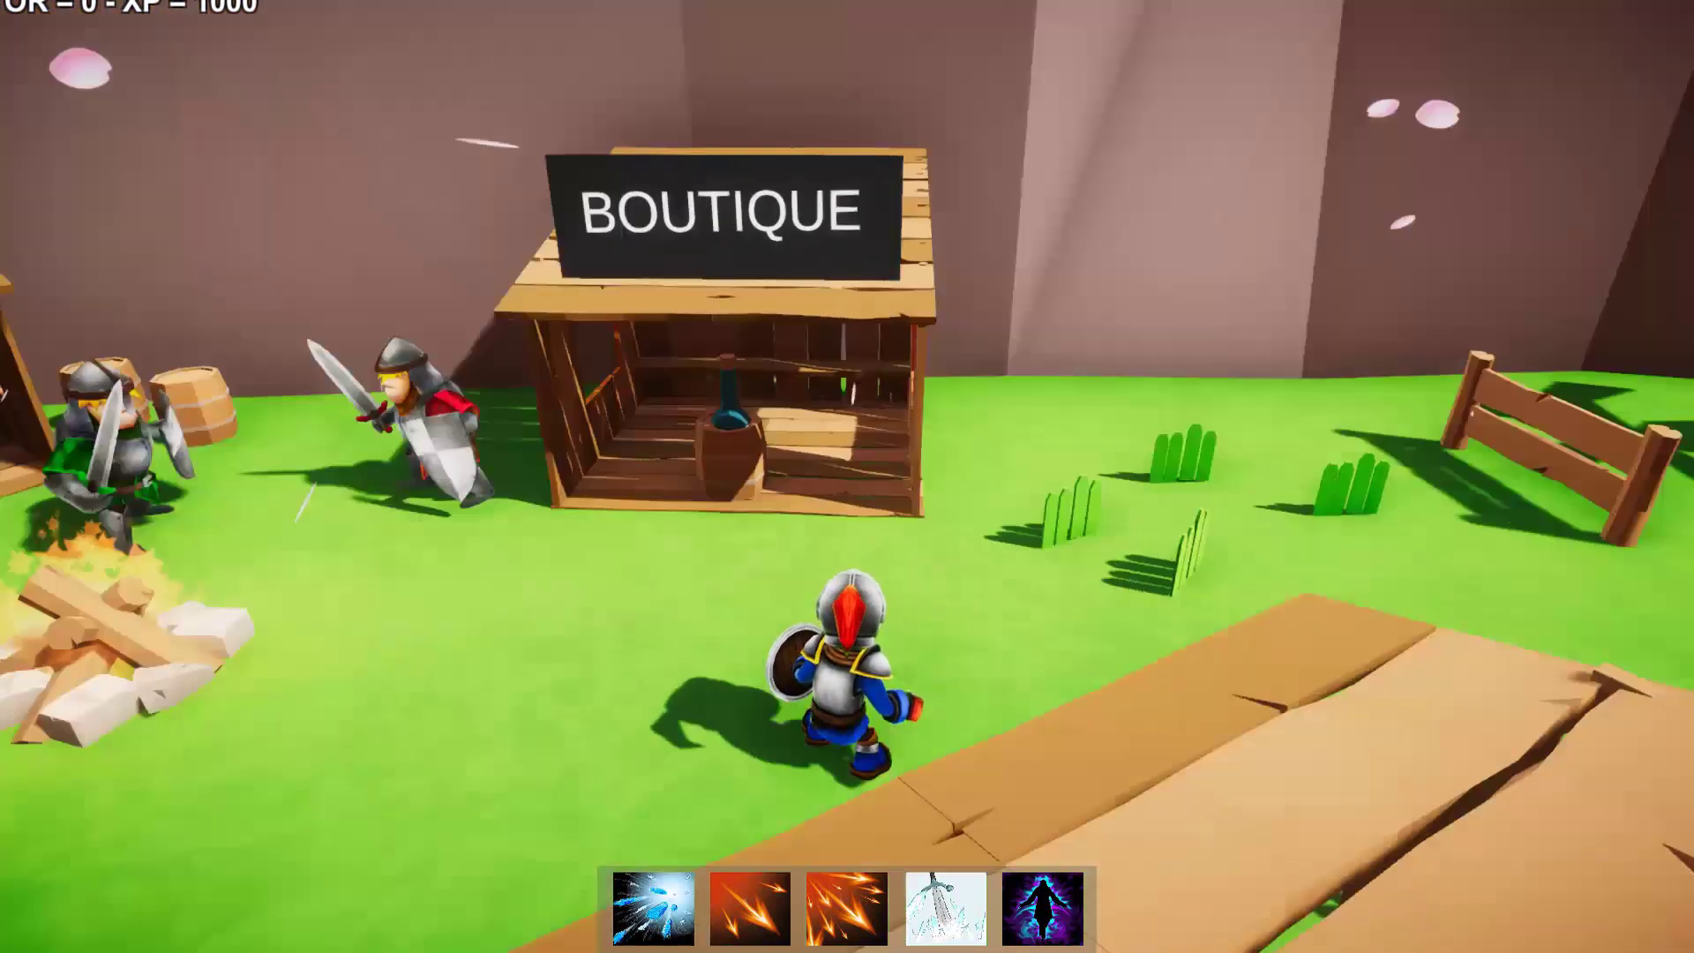
key(z)
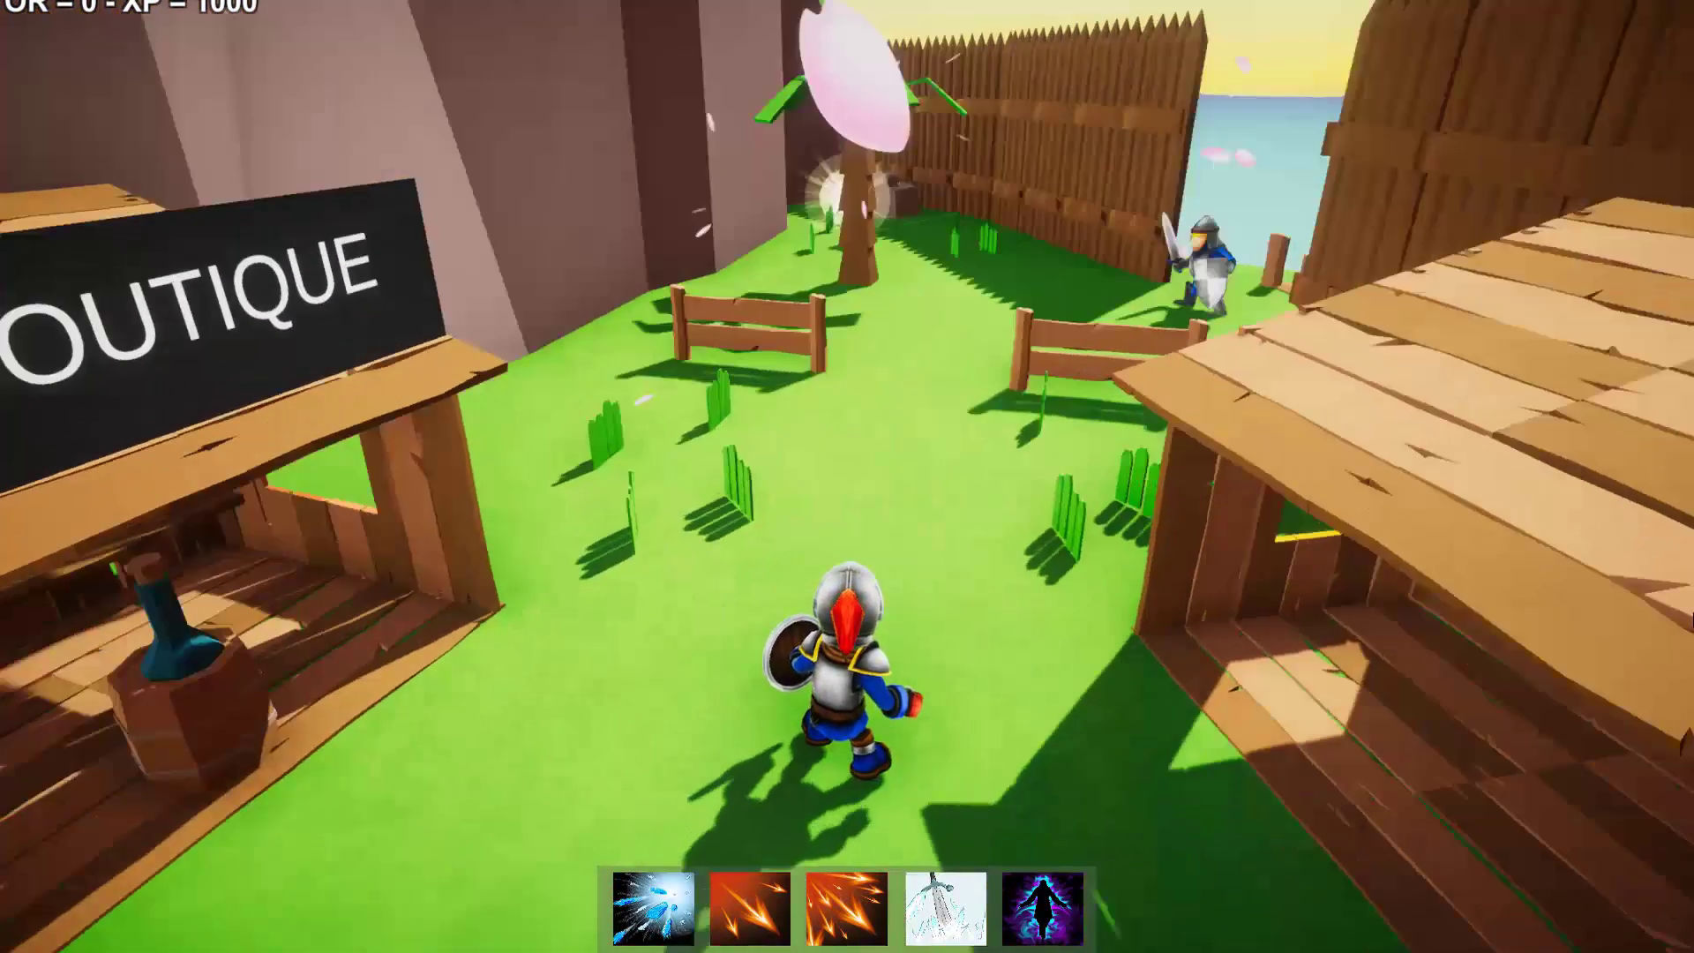
- Walk the knight to the guard at the village gate and collect the glowing sword near the rock
key(z)
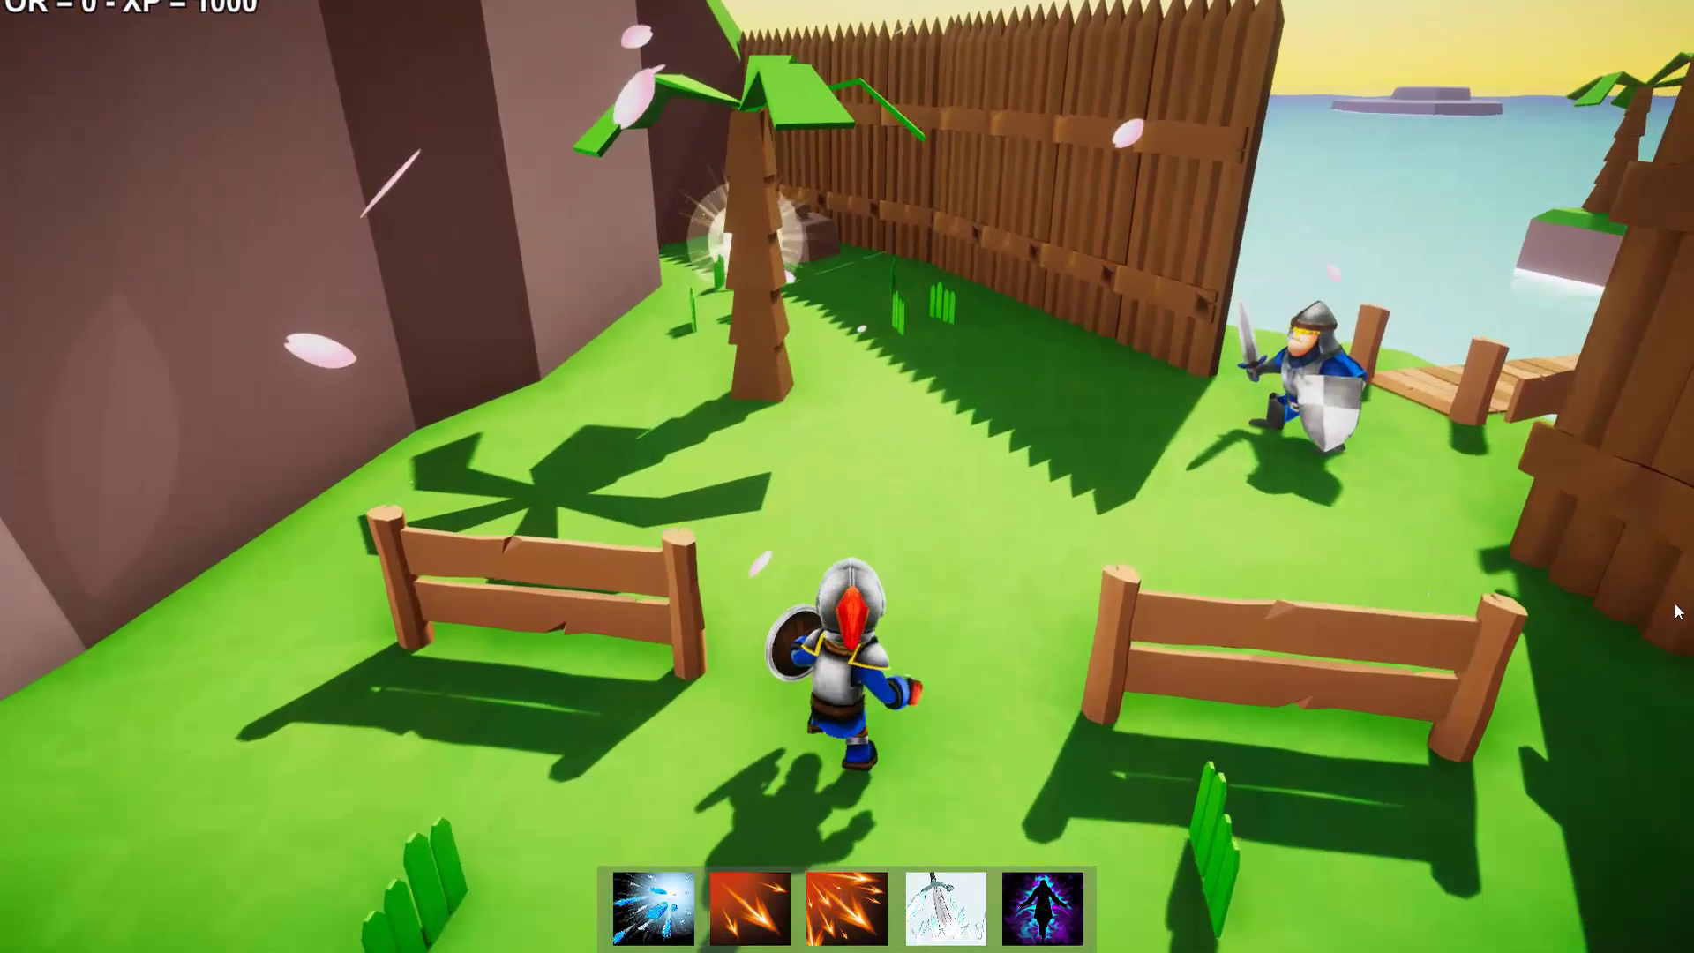
key(z)
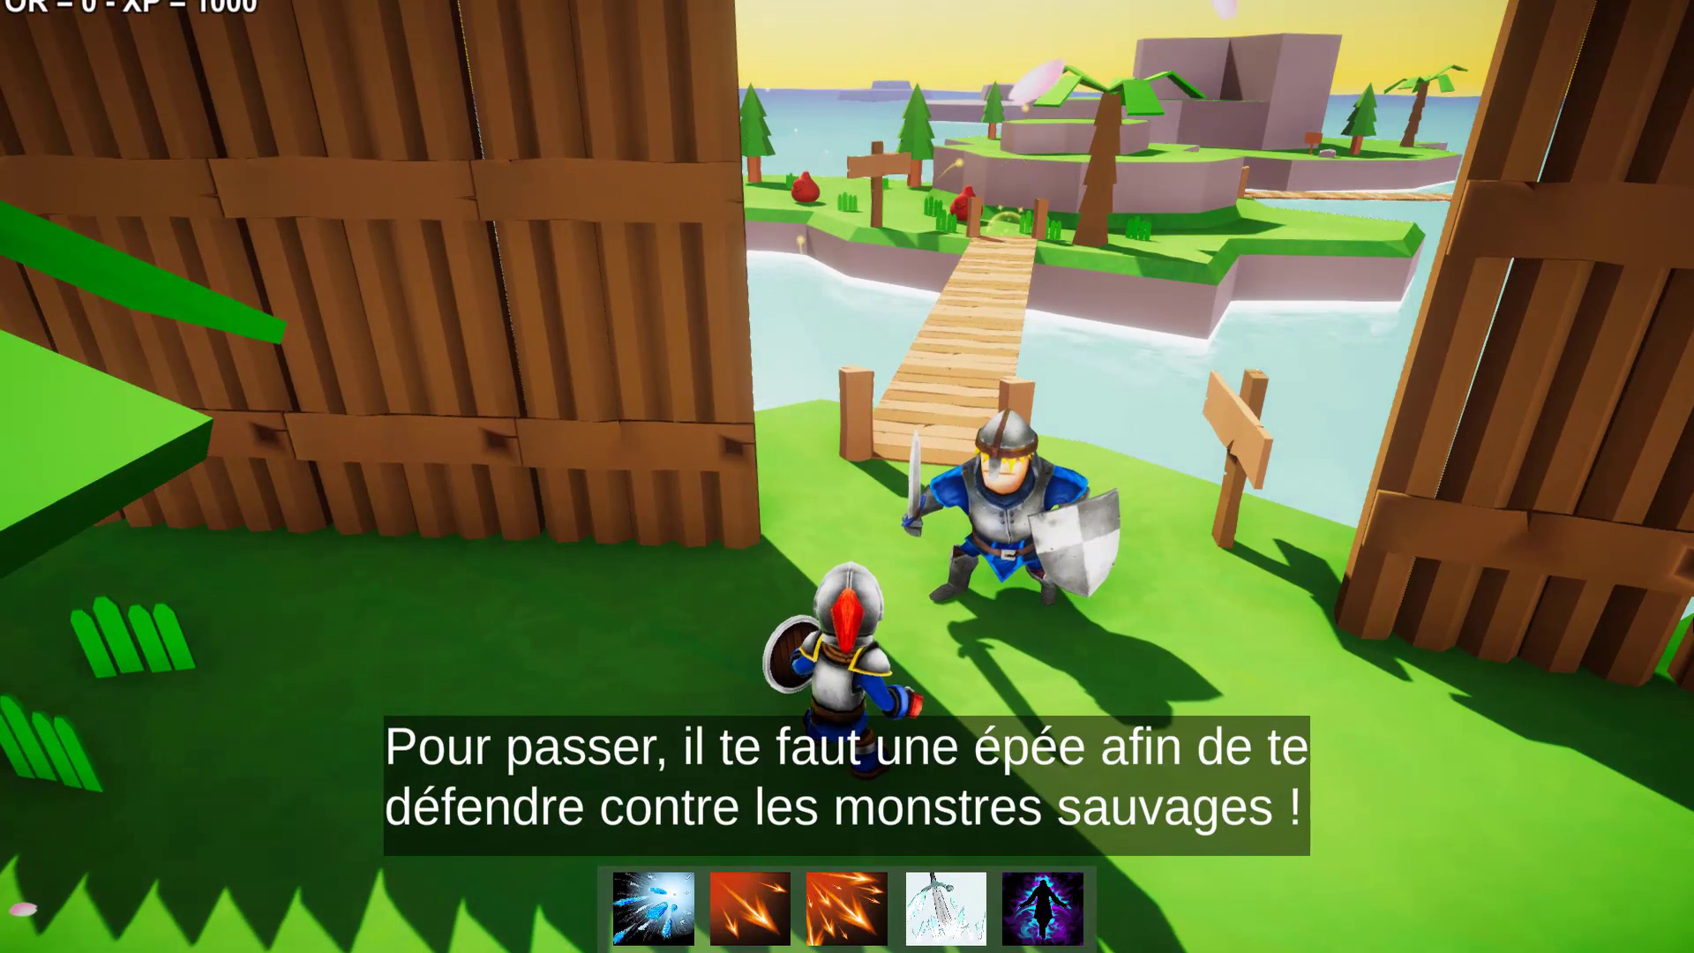
key(z)
key(z)
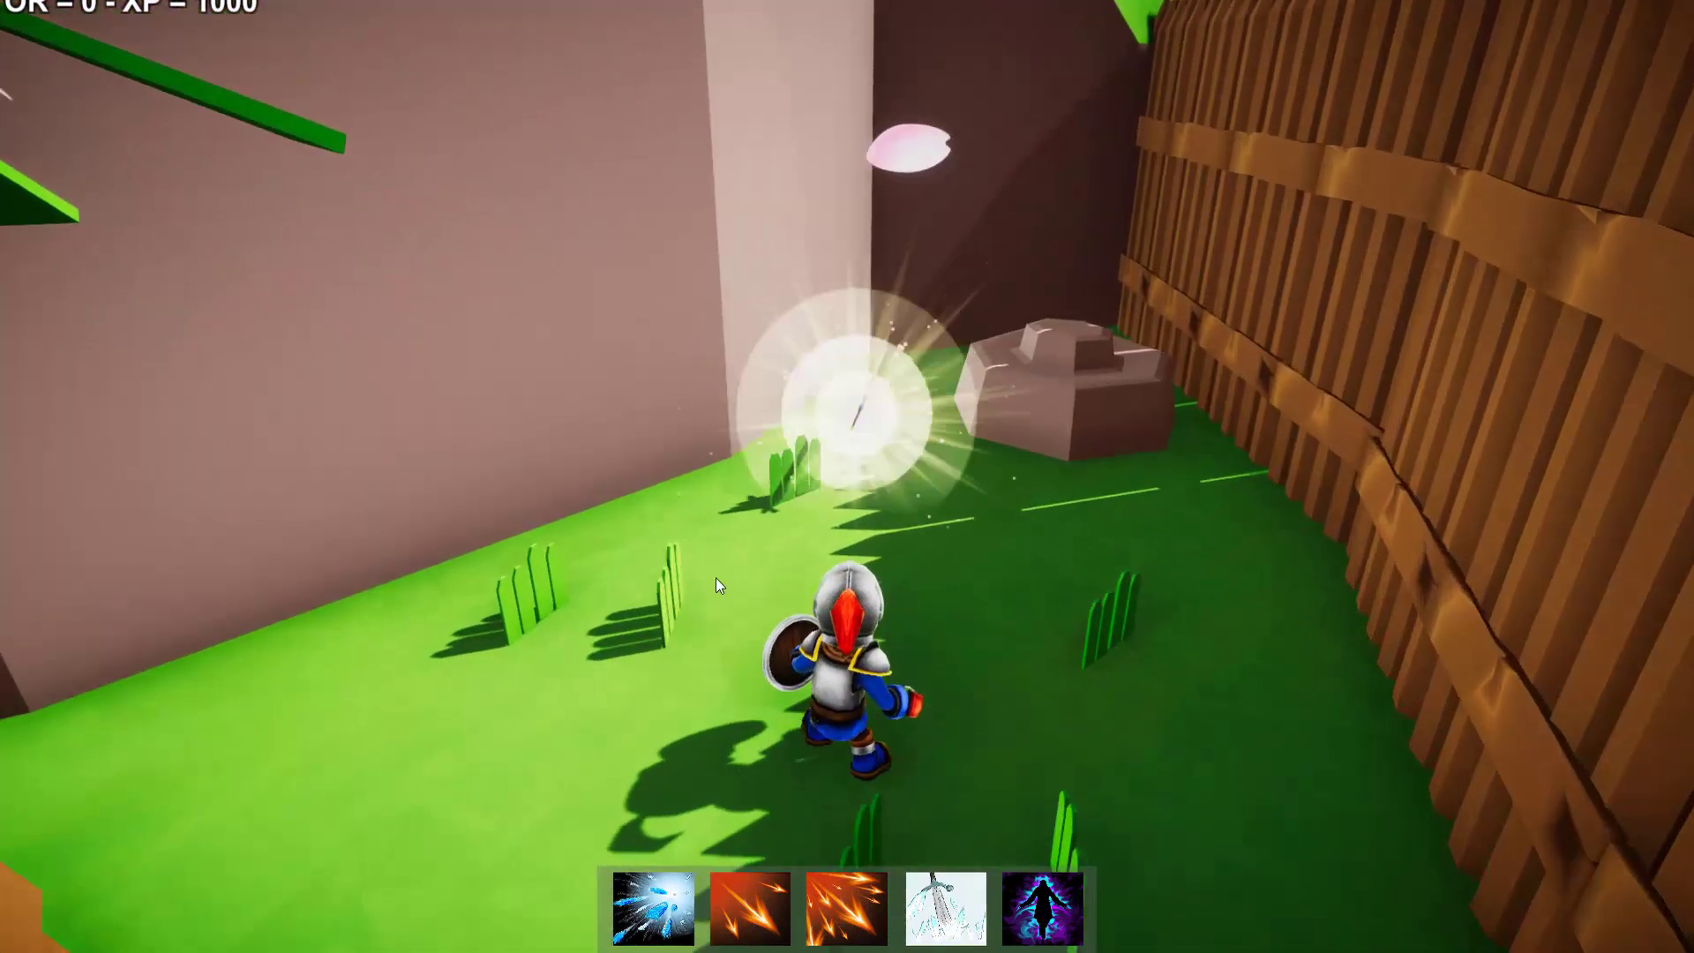
key(z)
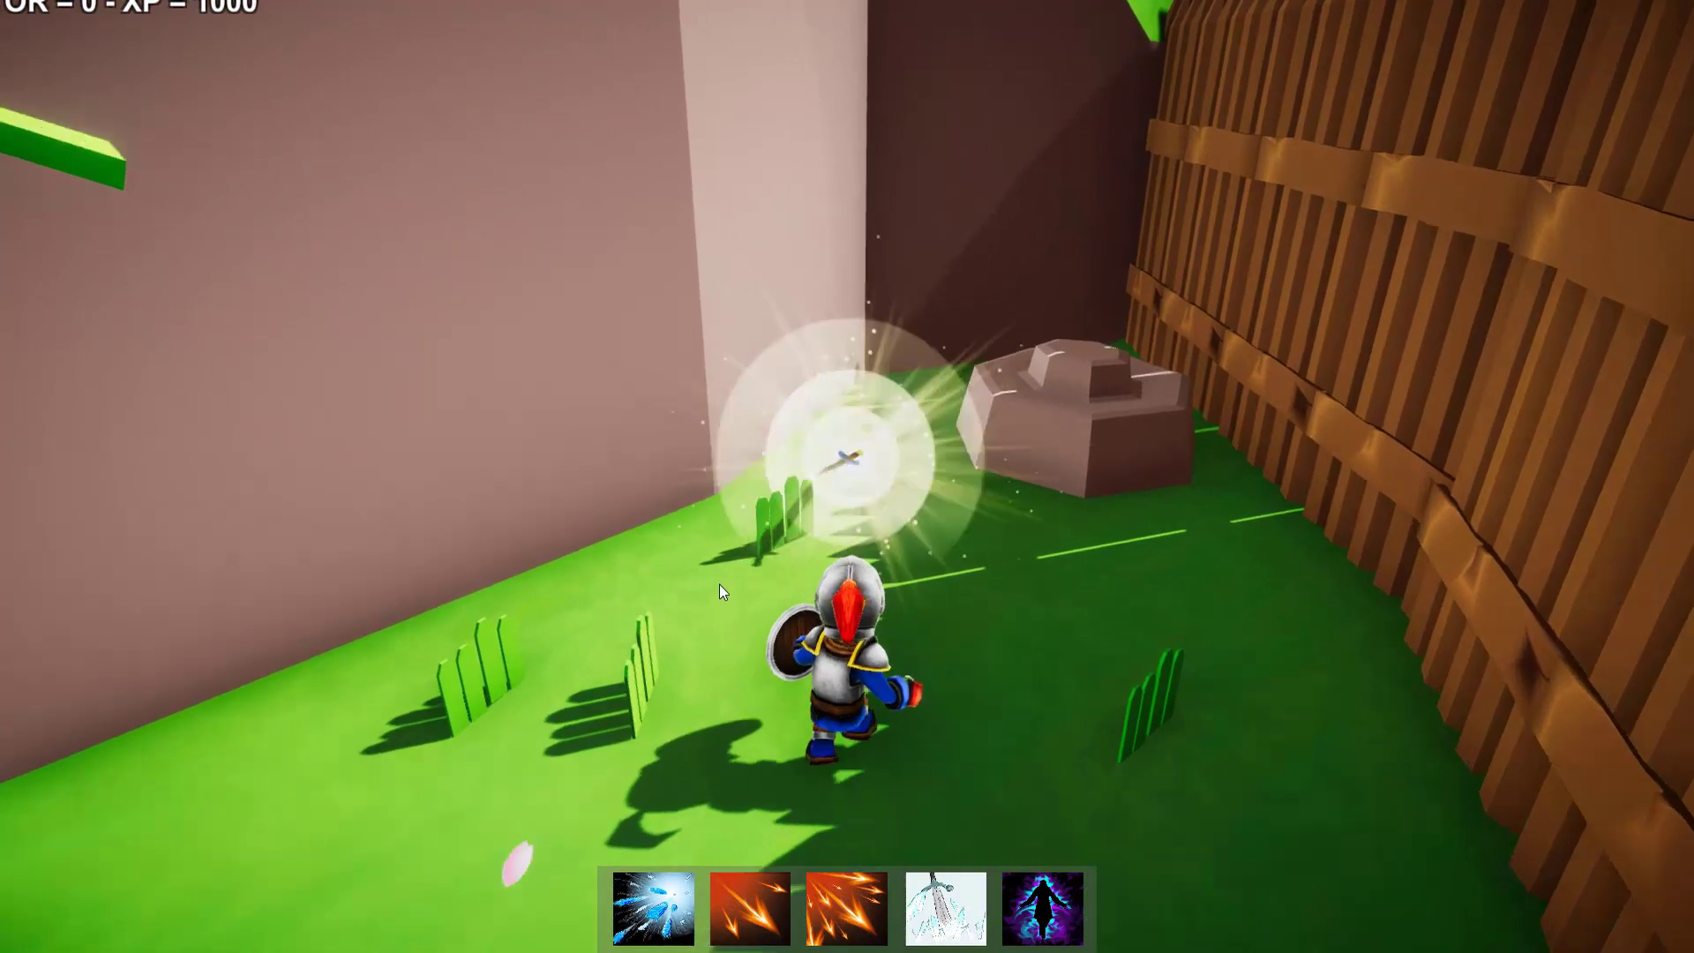
key(z)
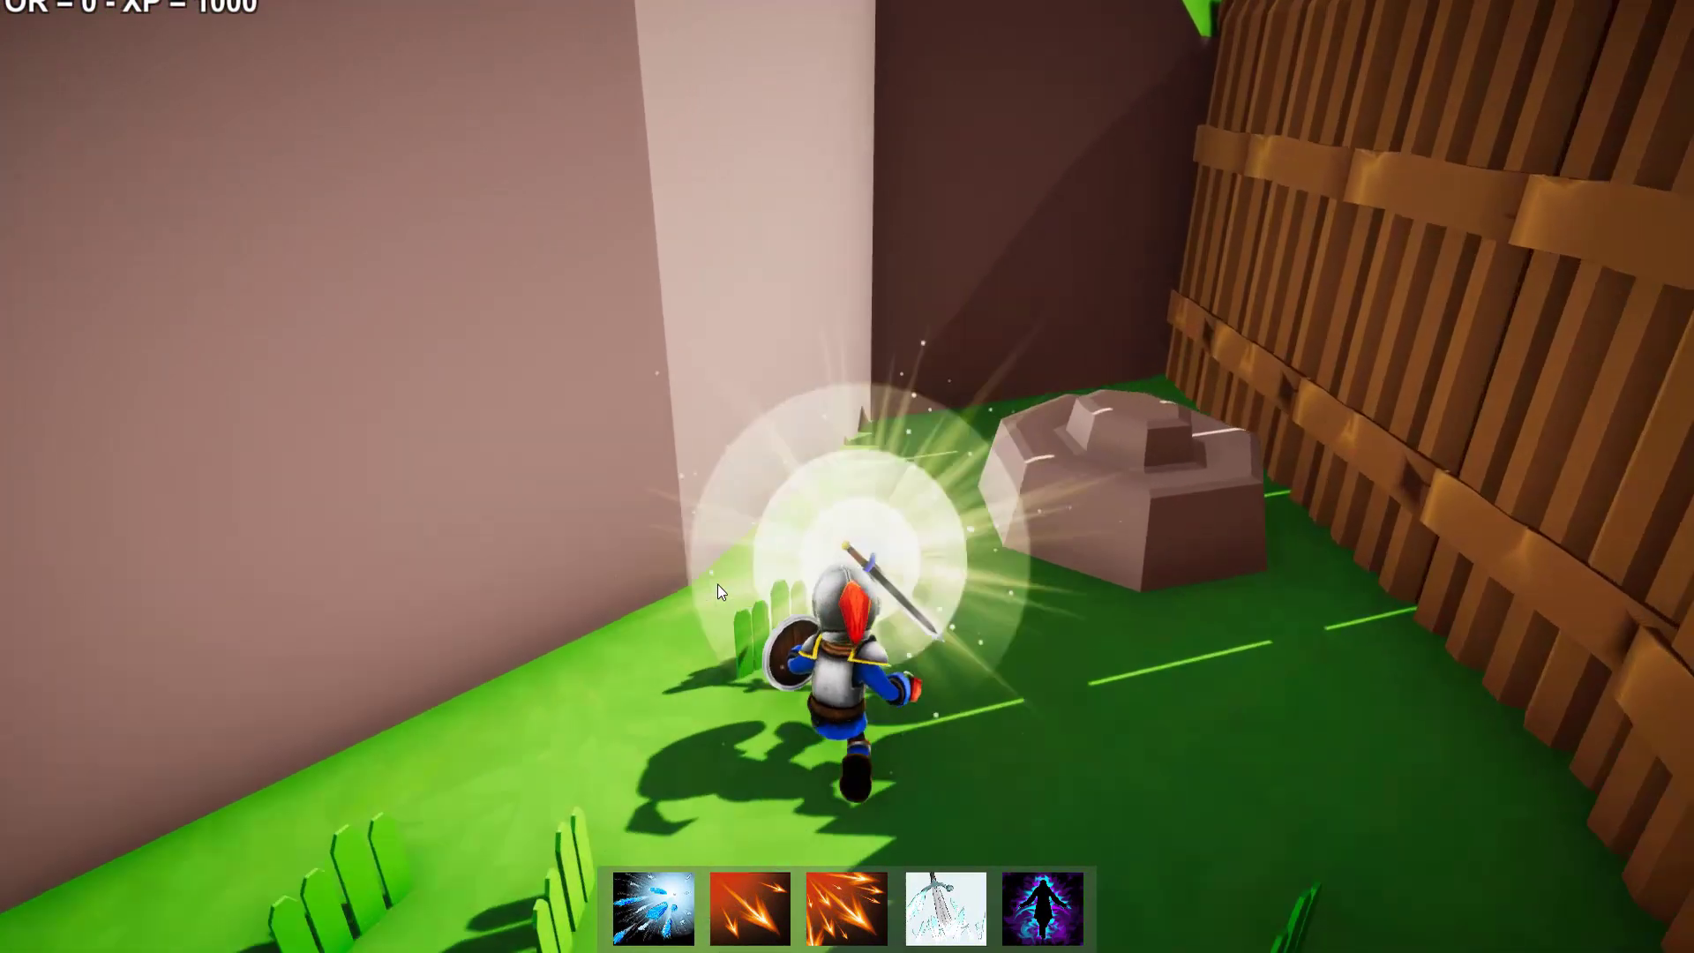
key(z)
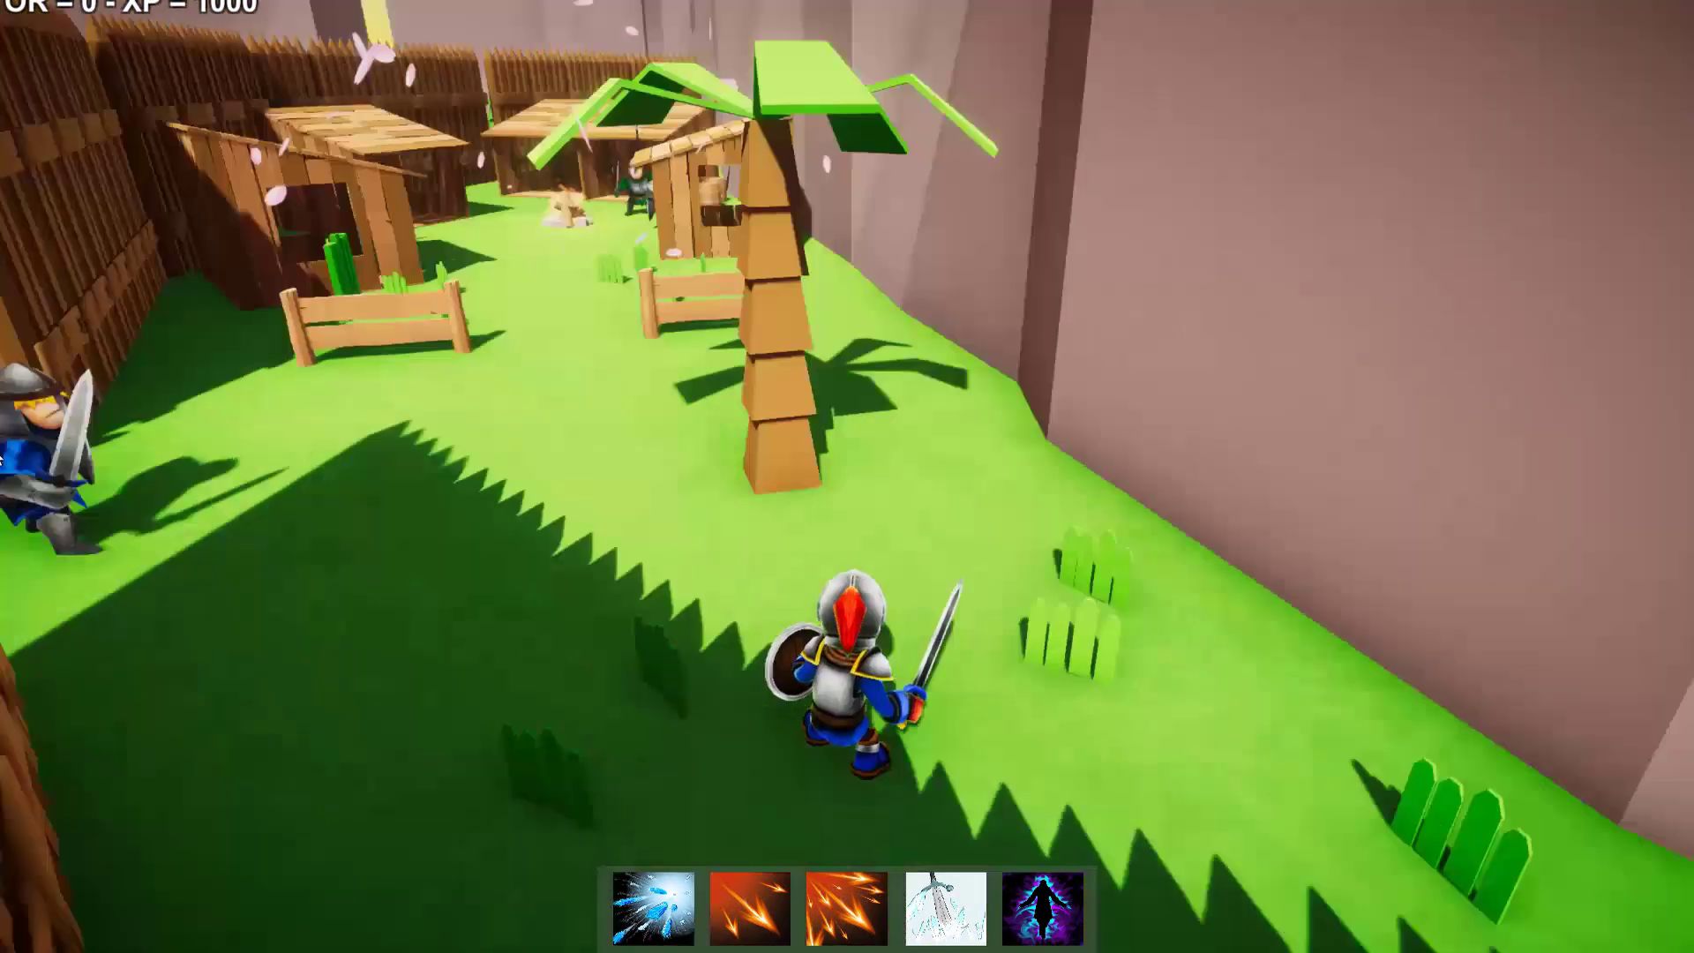
- Lead the knight past the guard, out through the gate and onto the wooden bridge
key(z)
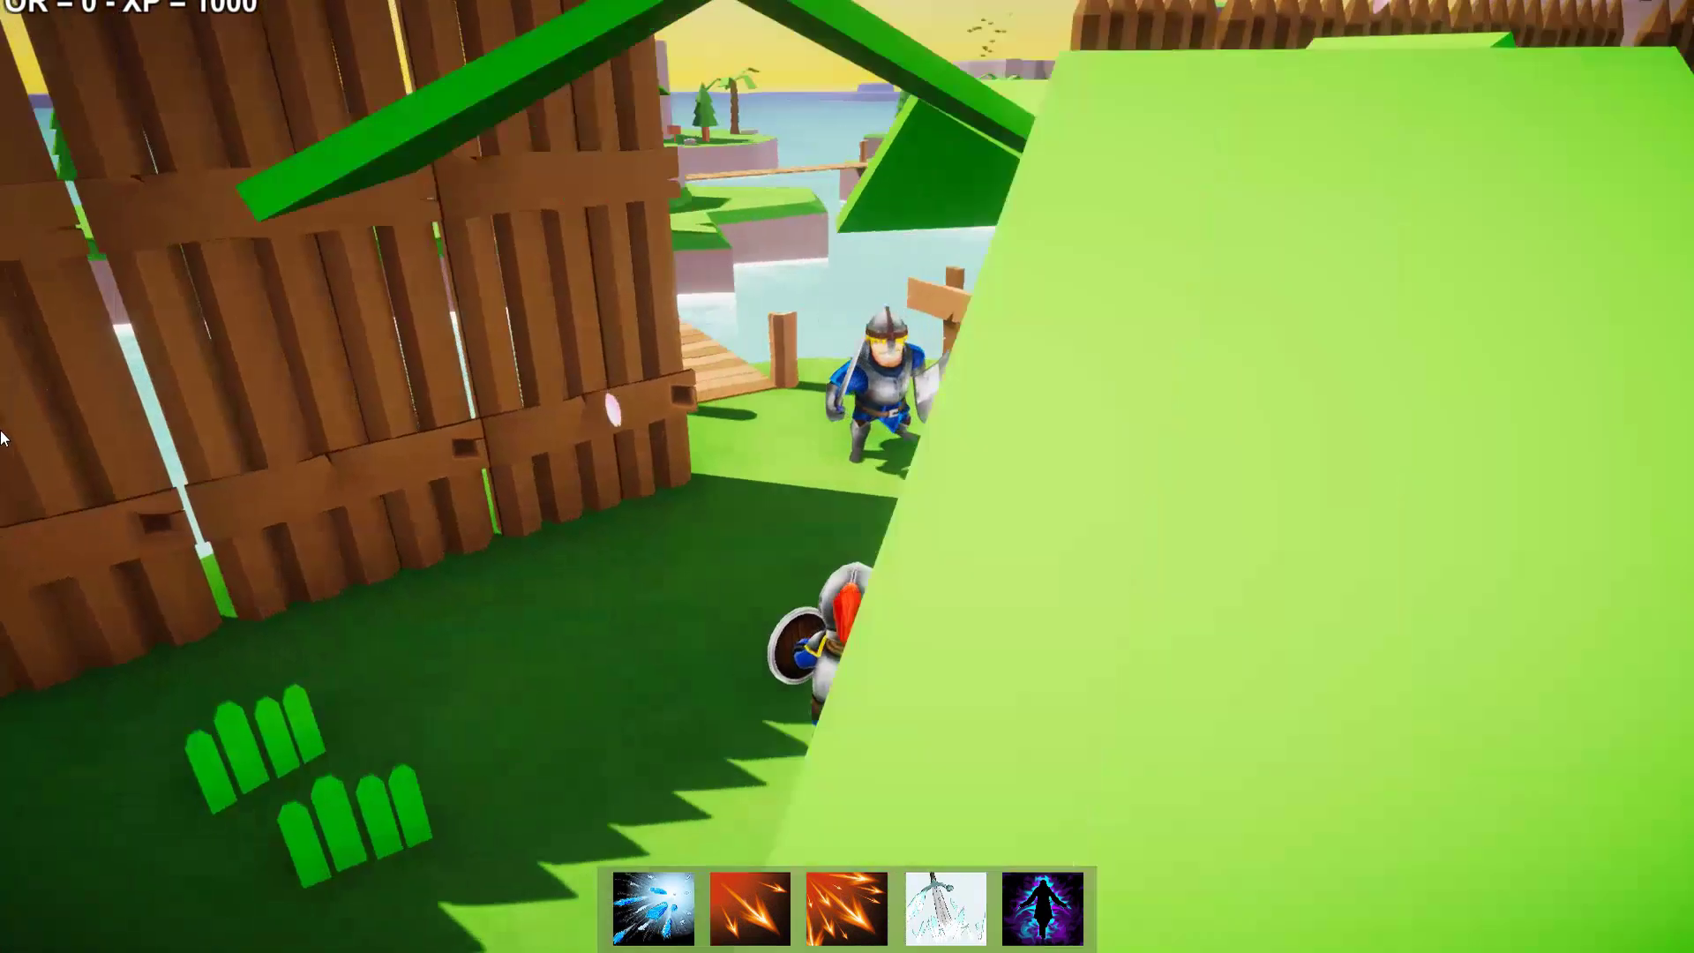
key(z)
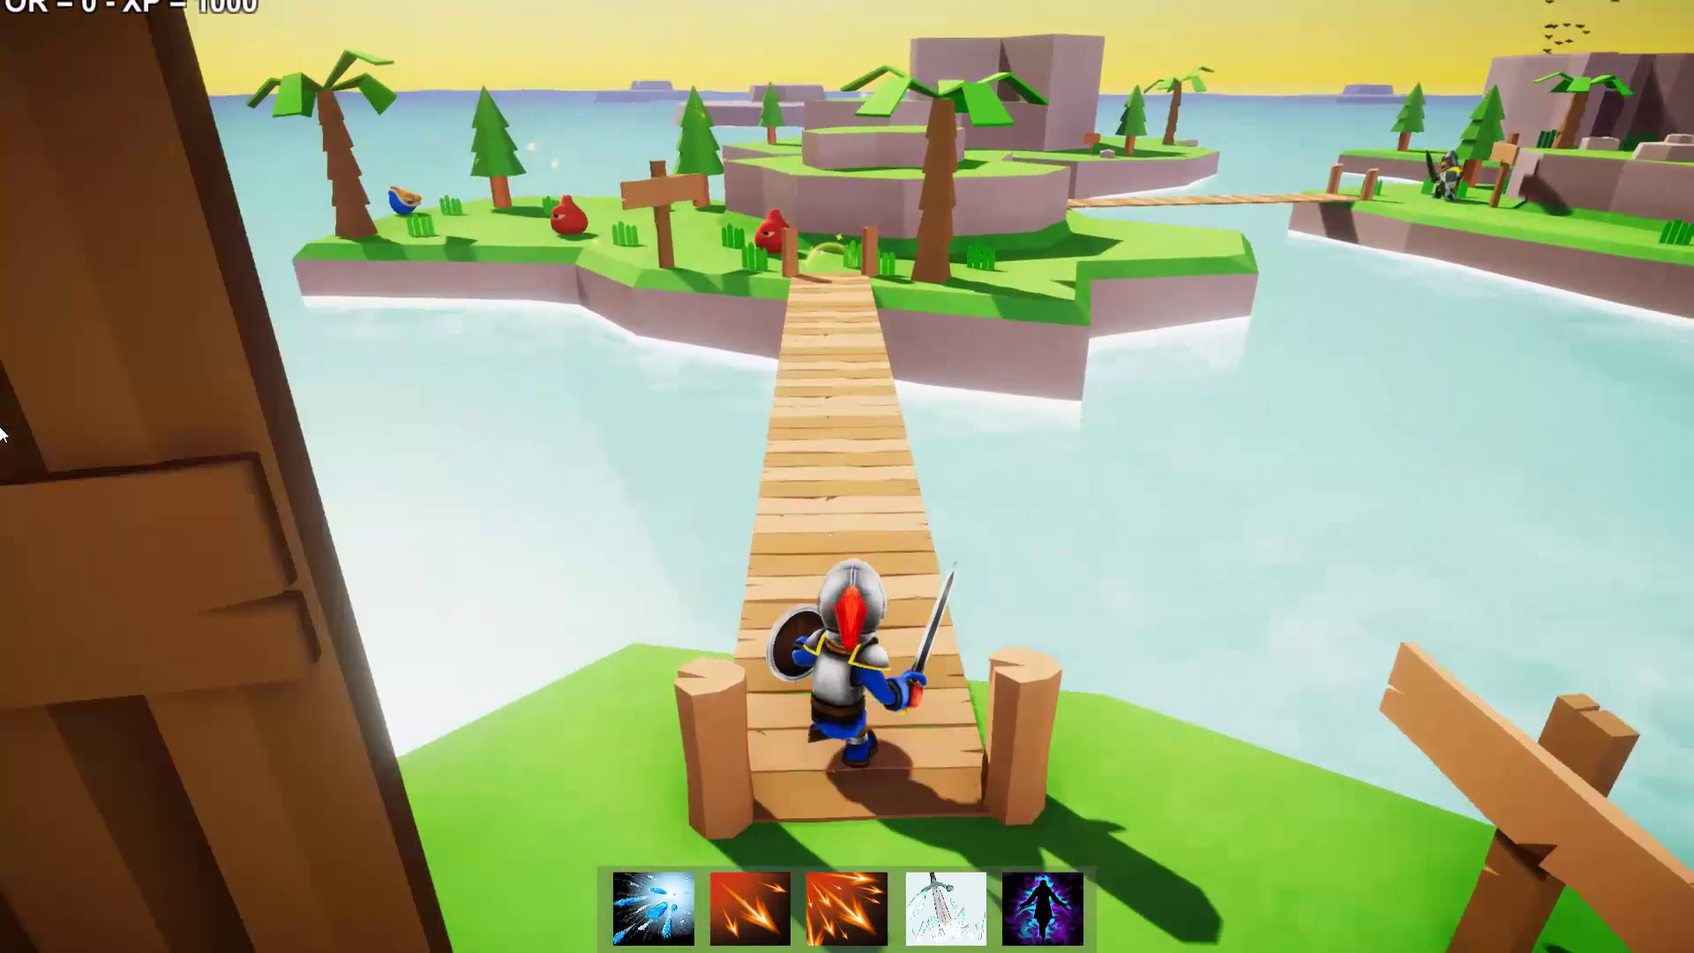
key(z)
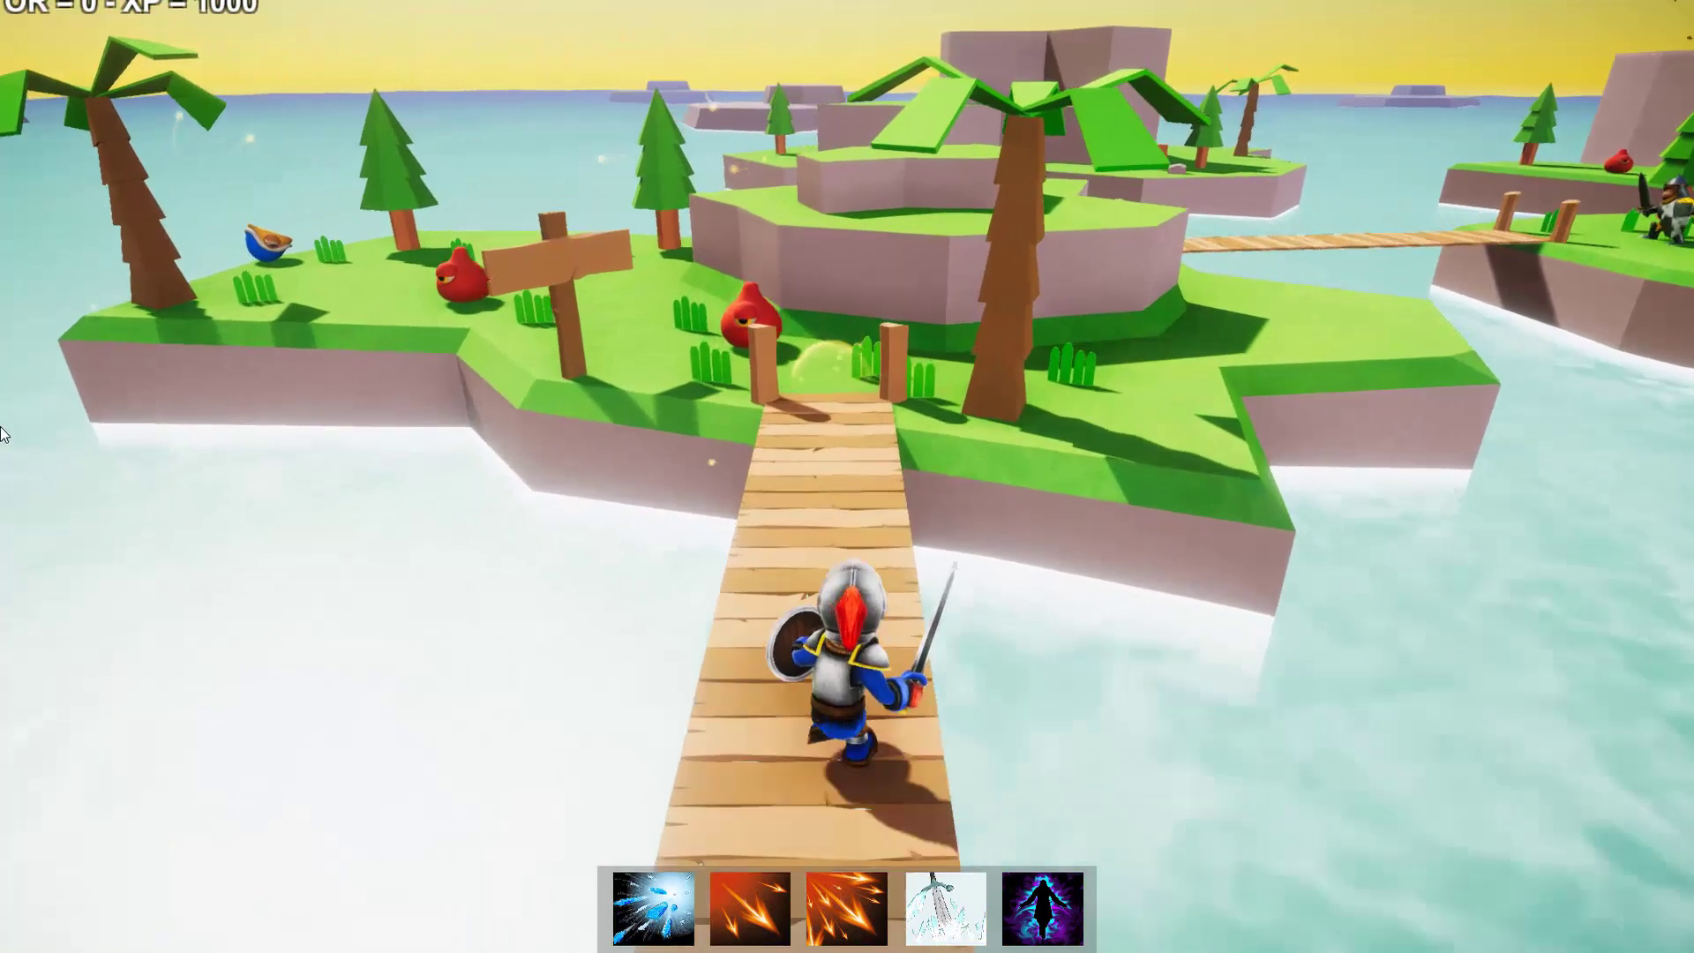
key(z)
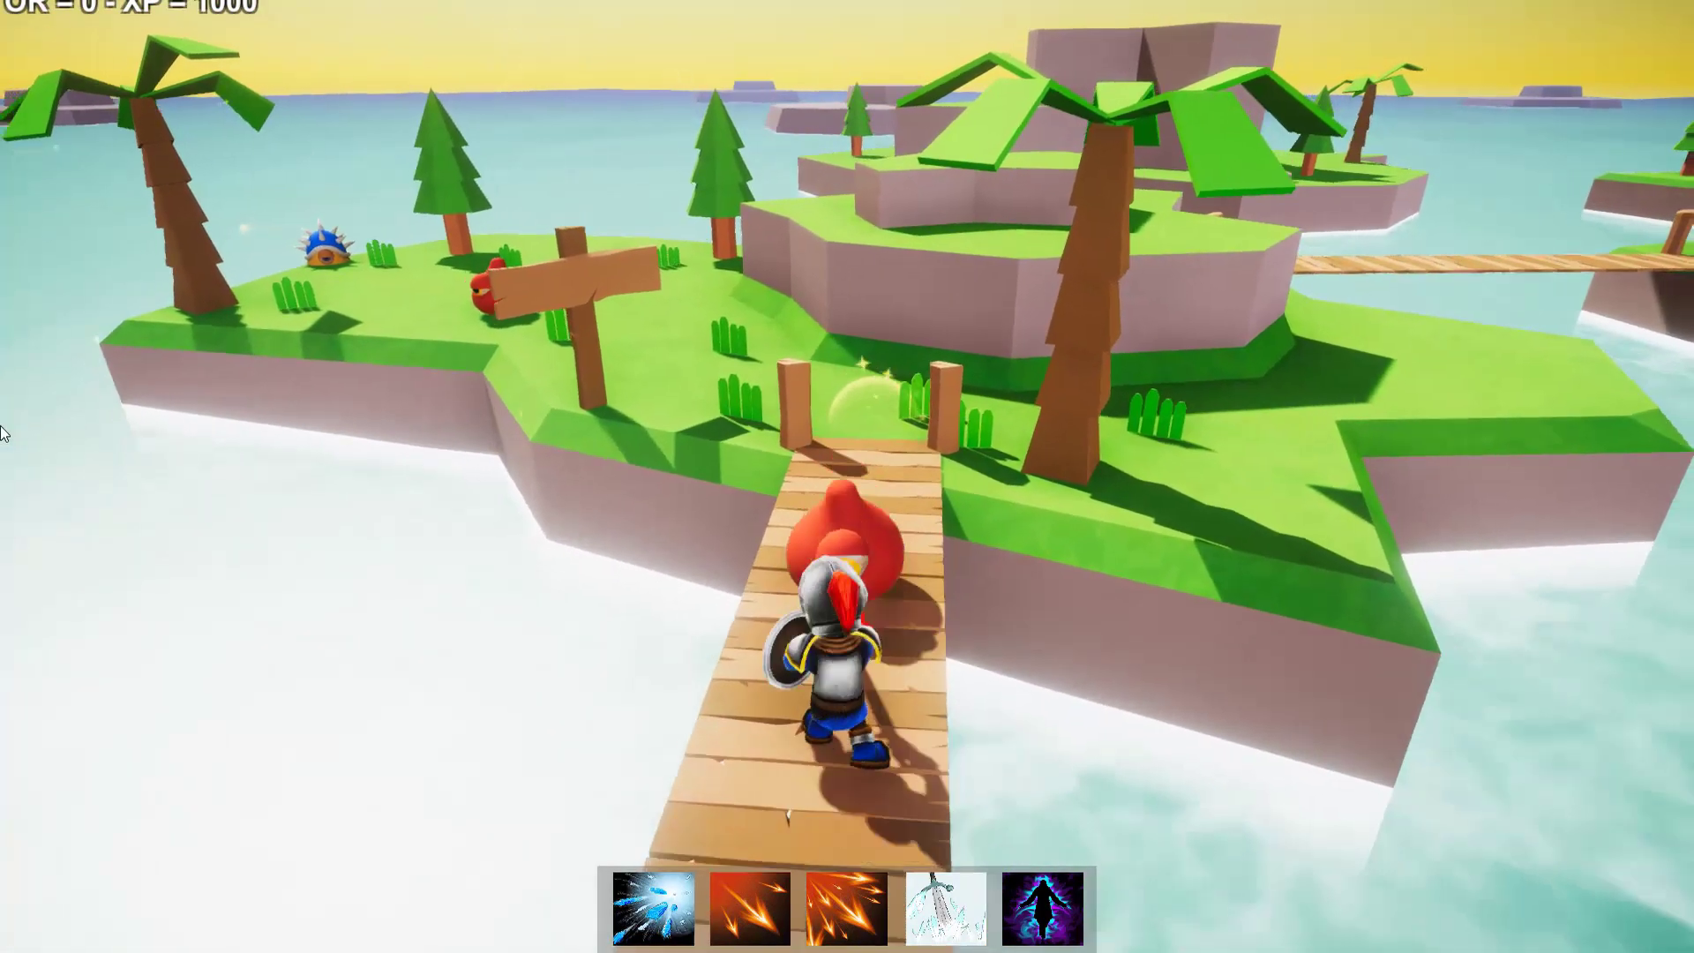
- Fight the red monsters on the bridge and advance to the edge of the first island
key(s)
click(4, 434)
key(s)
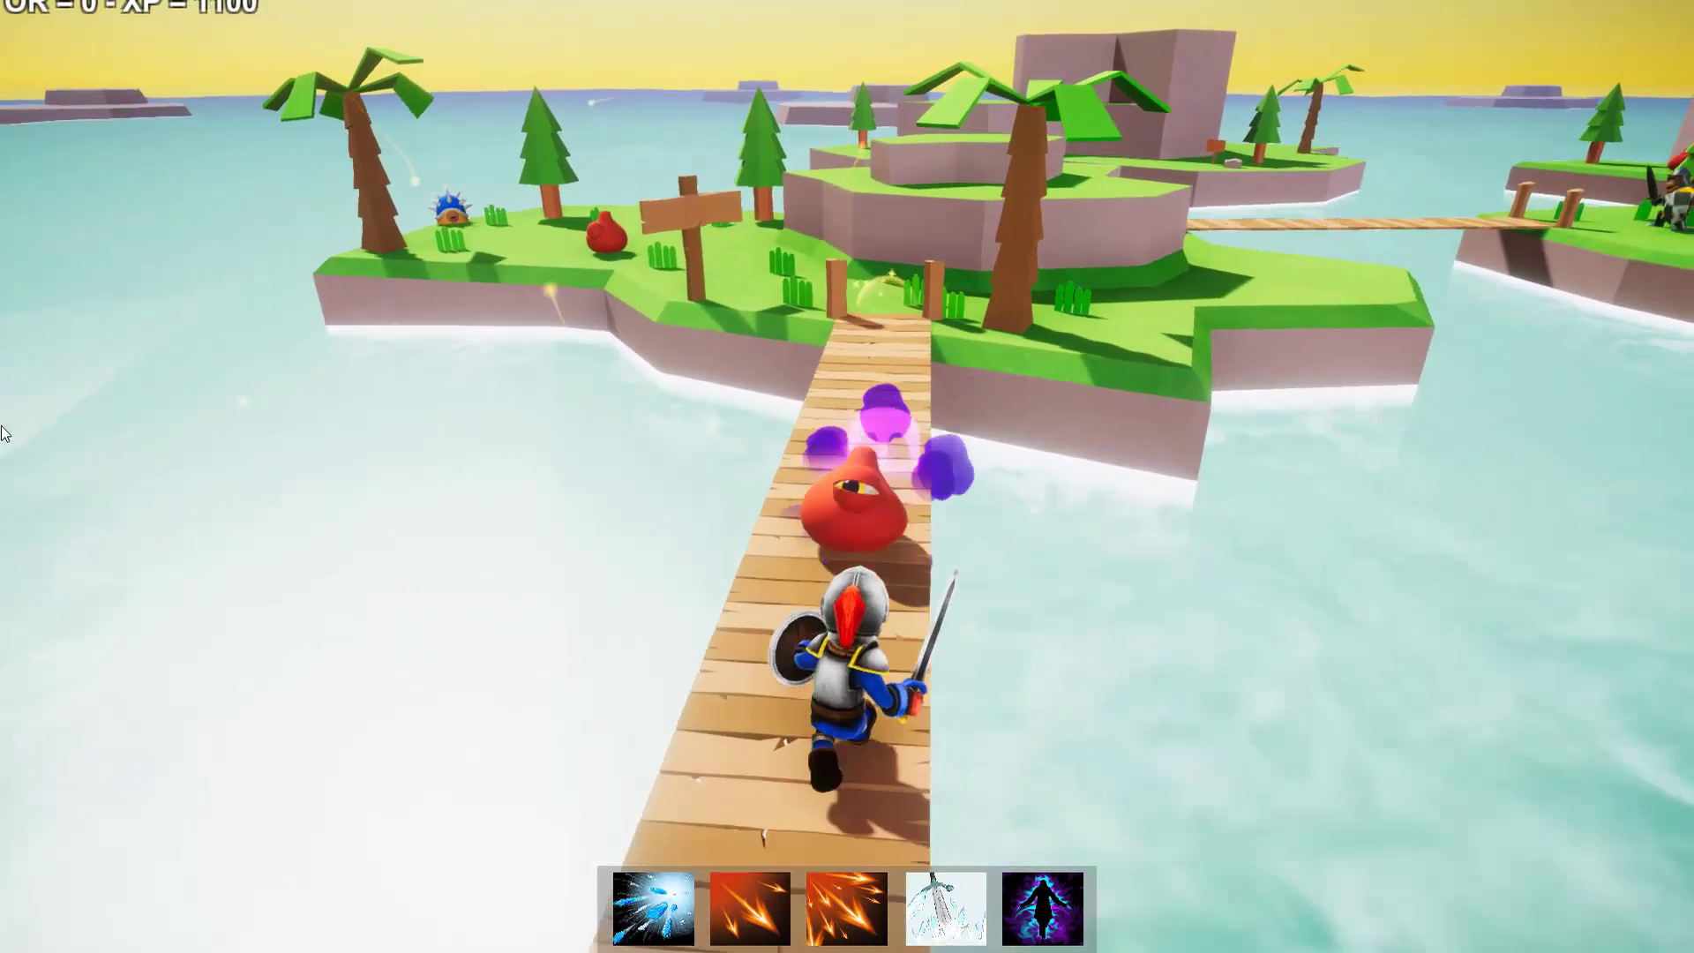
key(z)
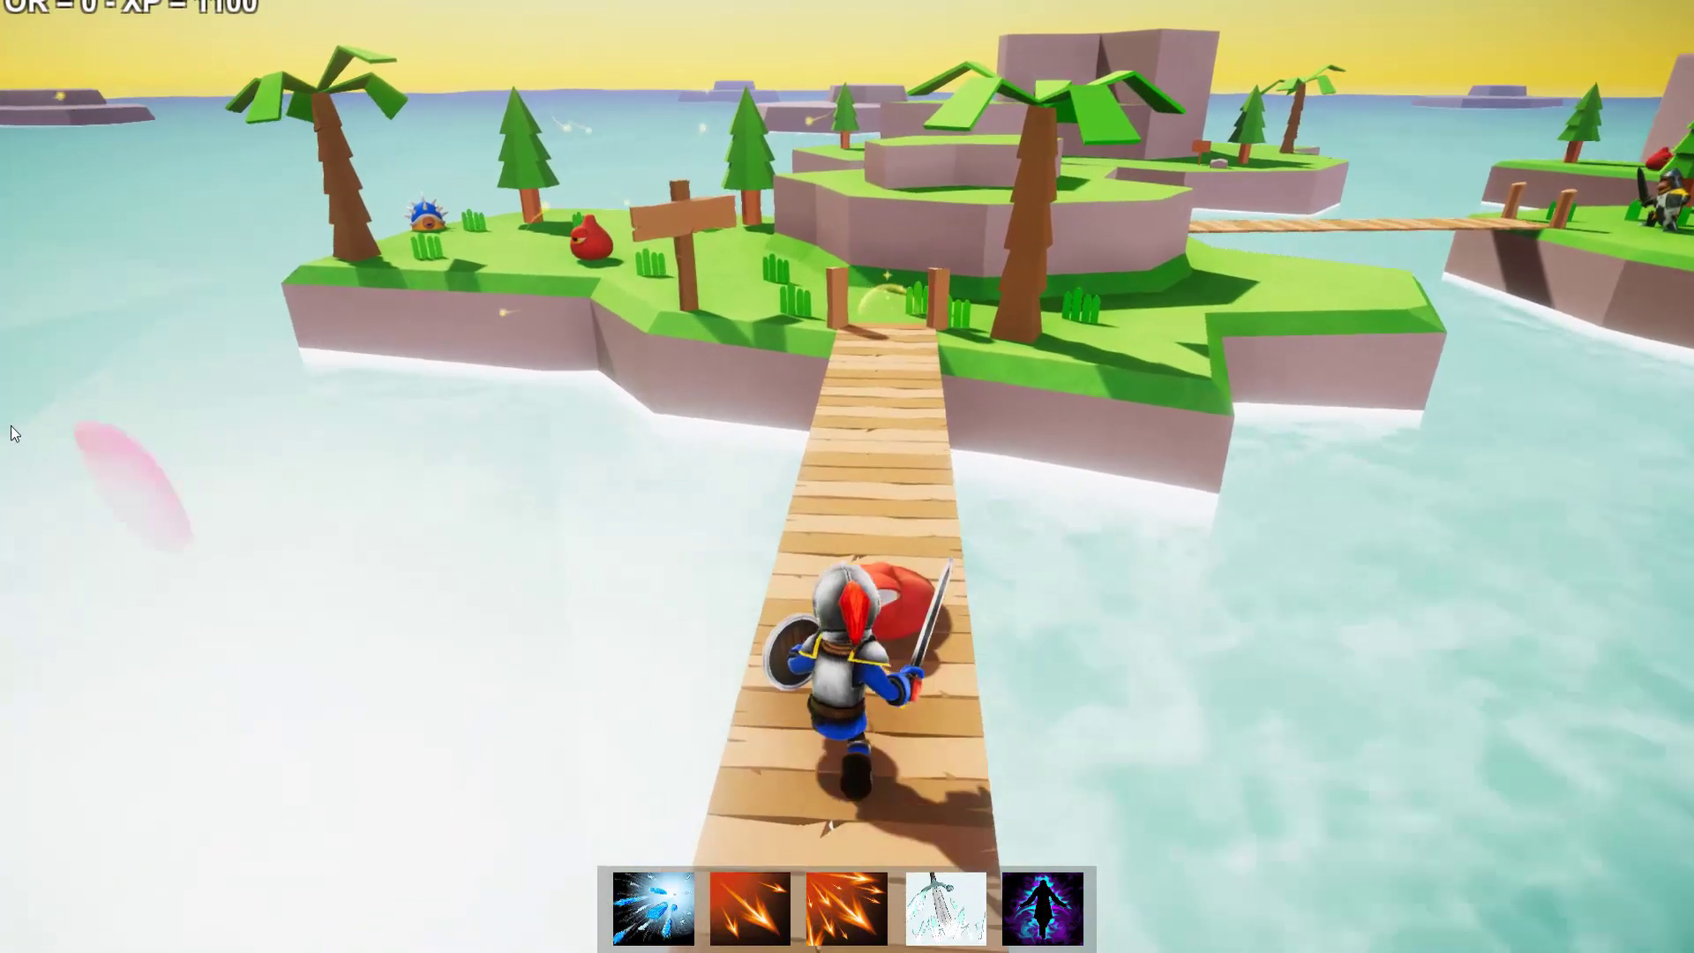
key(z)
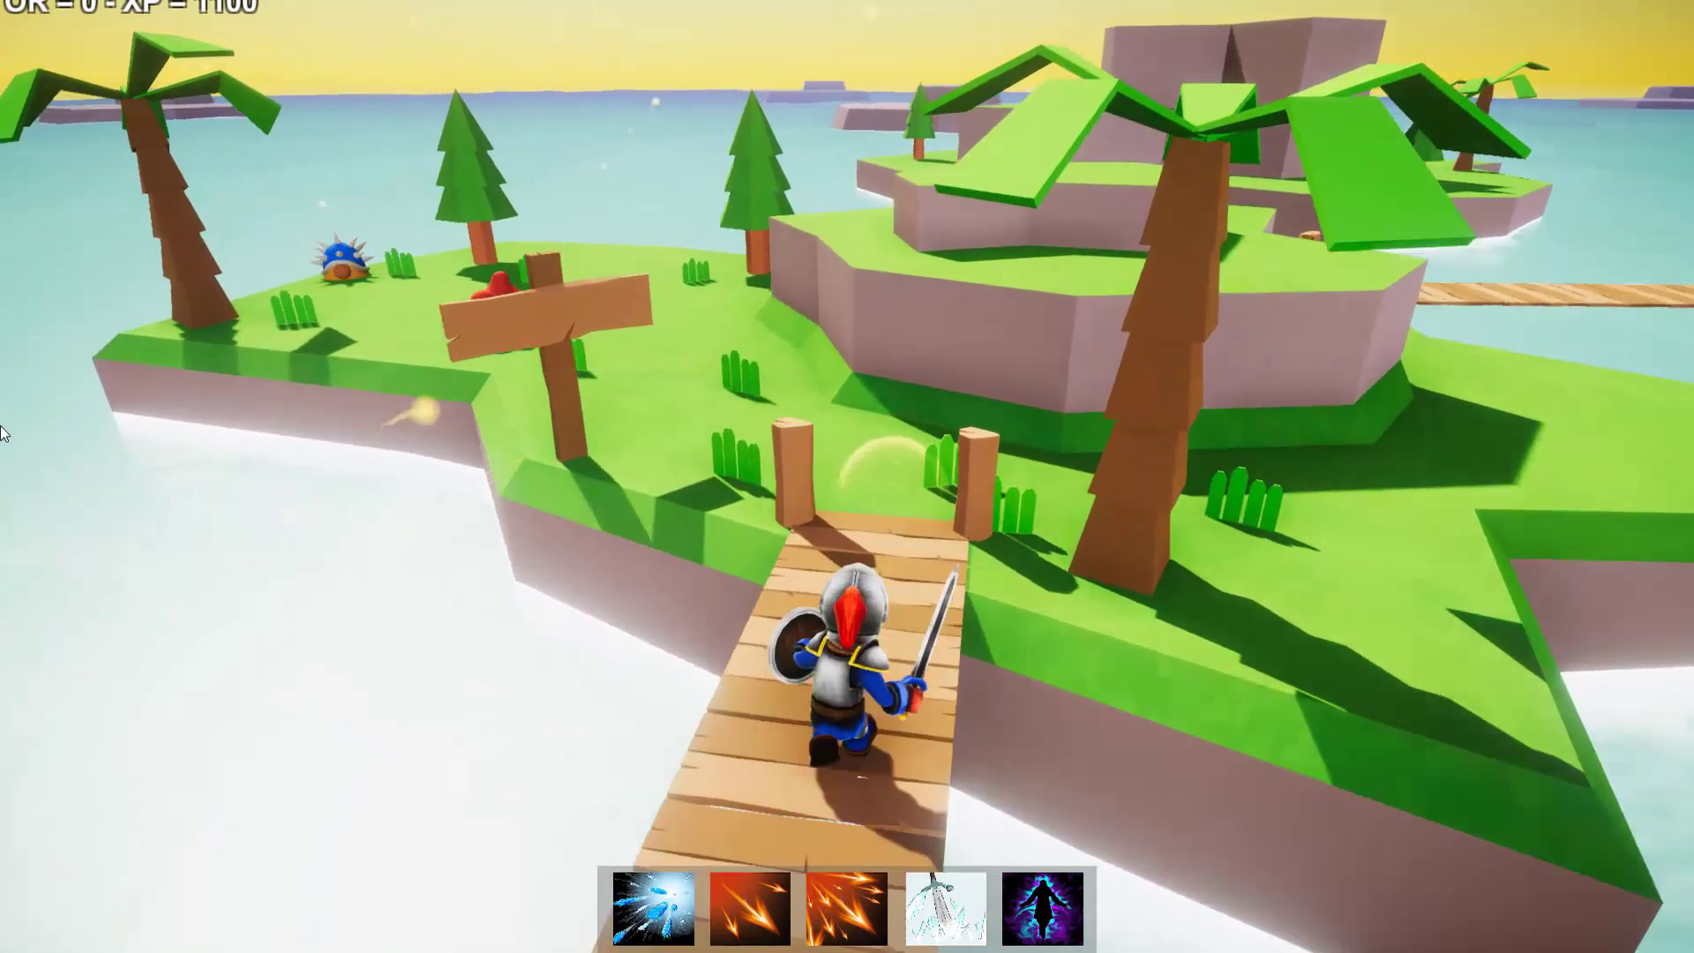
- Cross the first island and its second bridge to reach the guard in black and yellow armor
key(z)
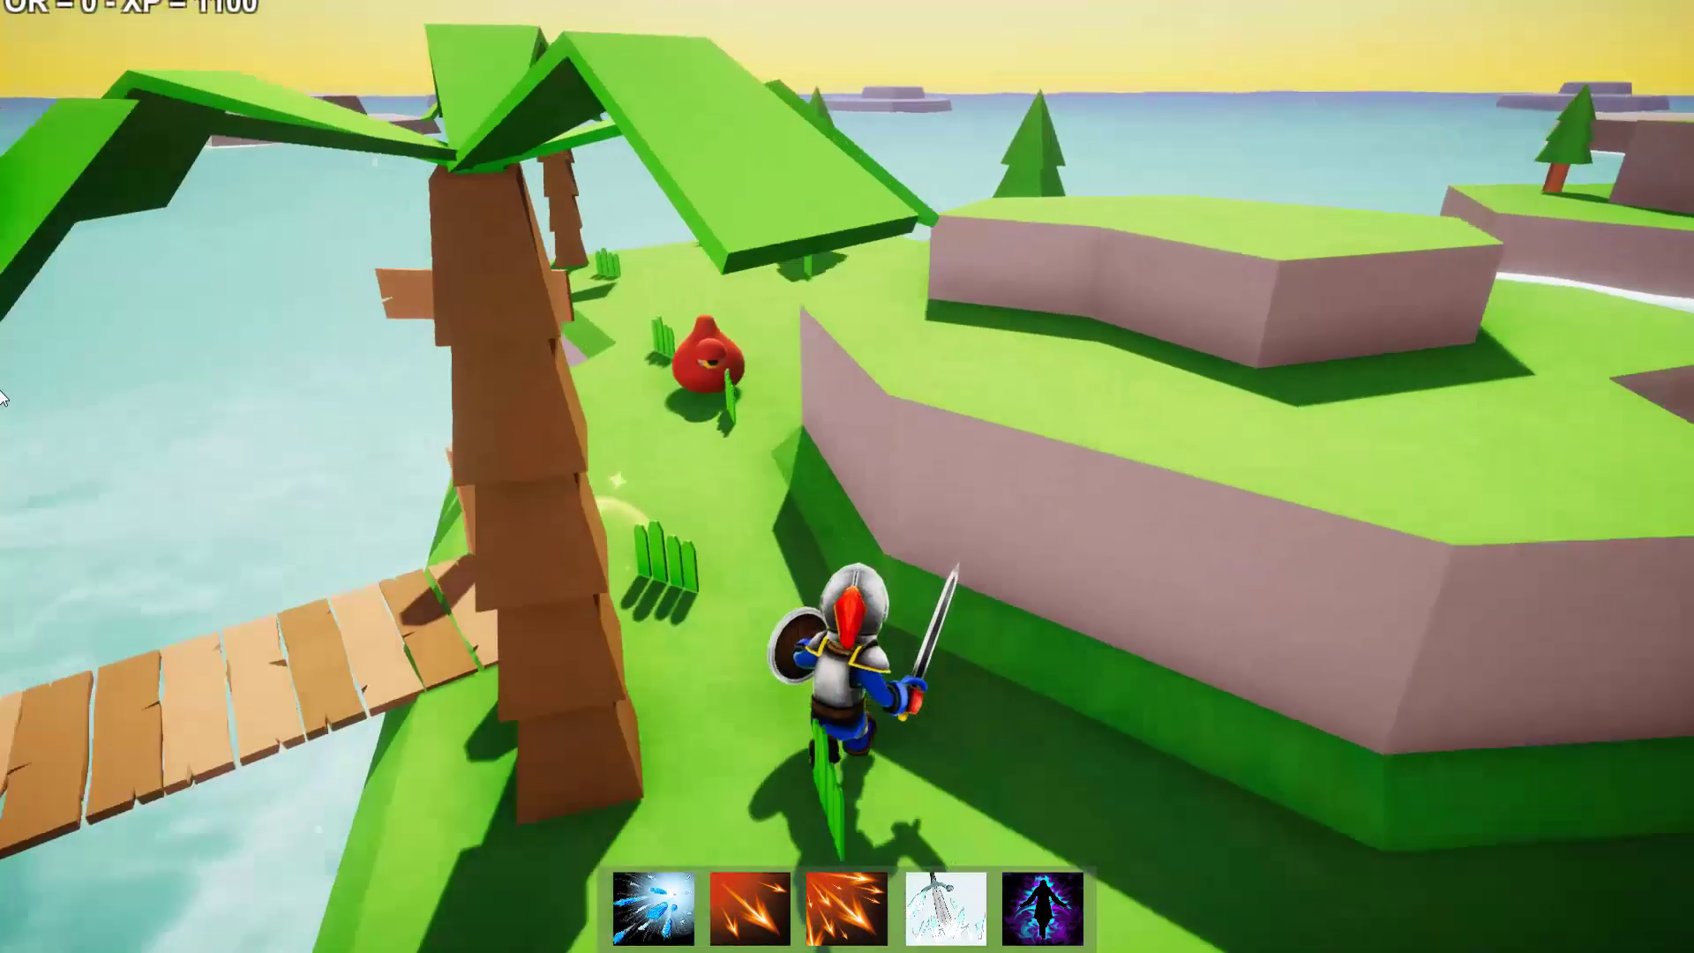
key(z)
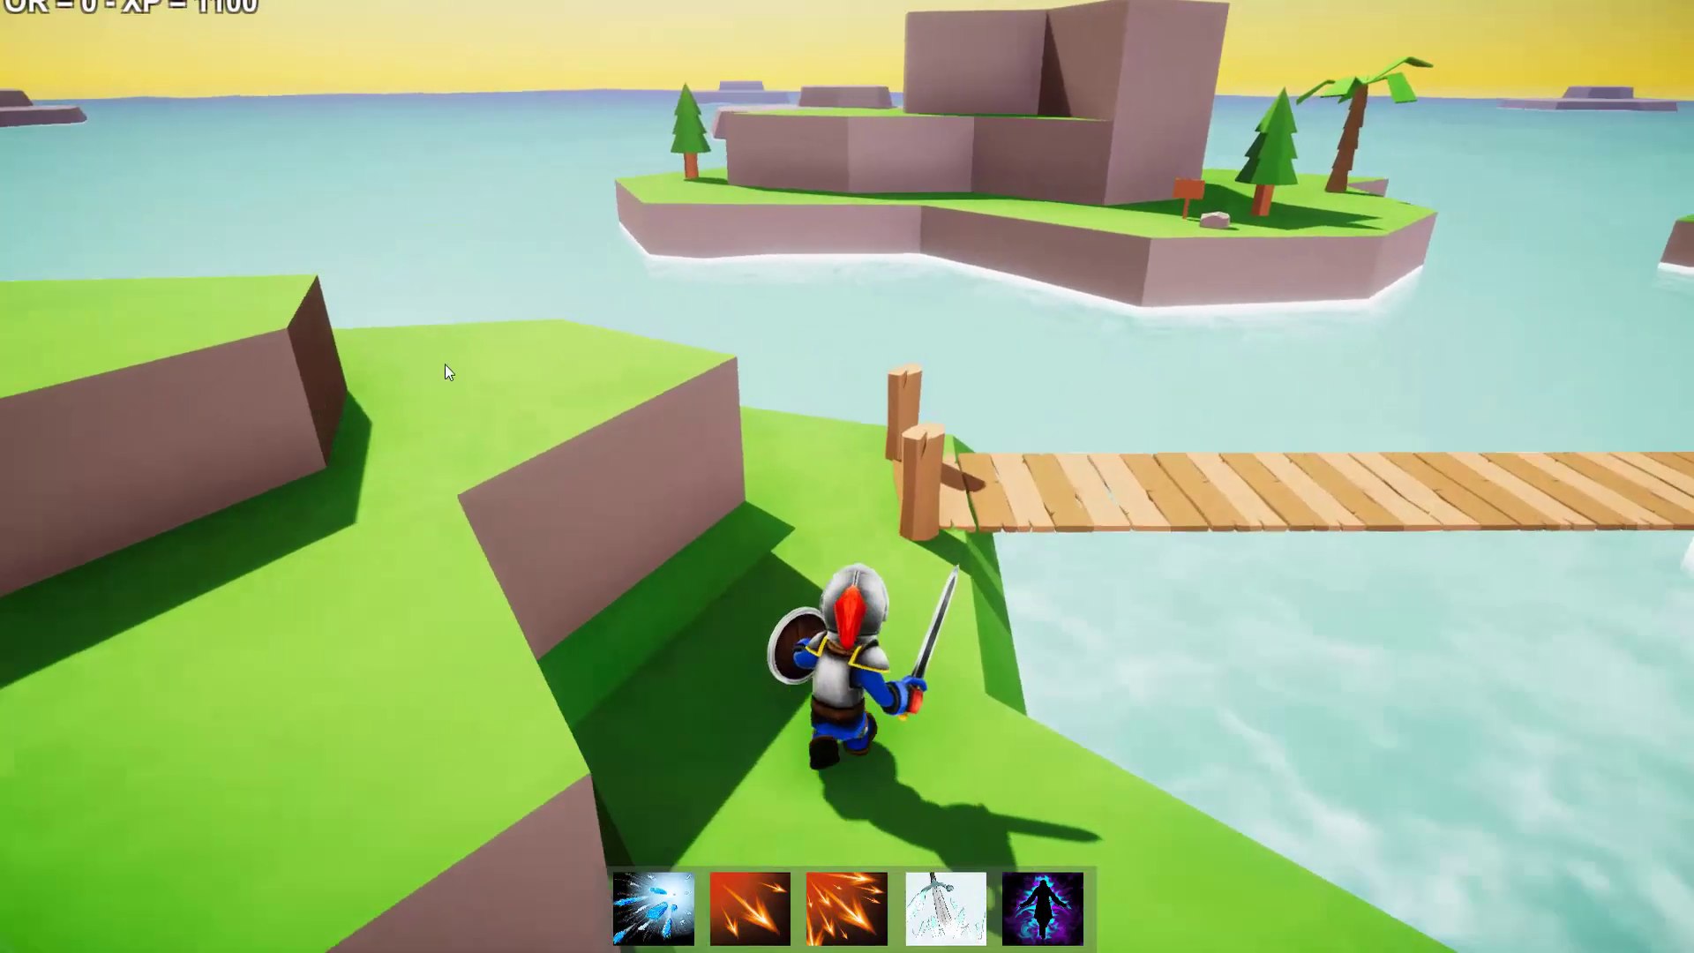
key(z)
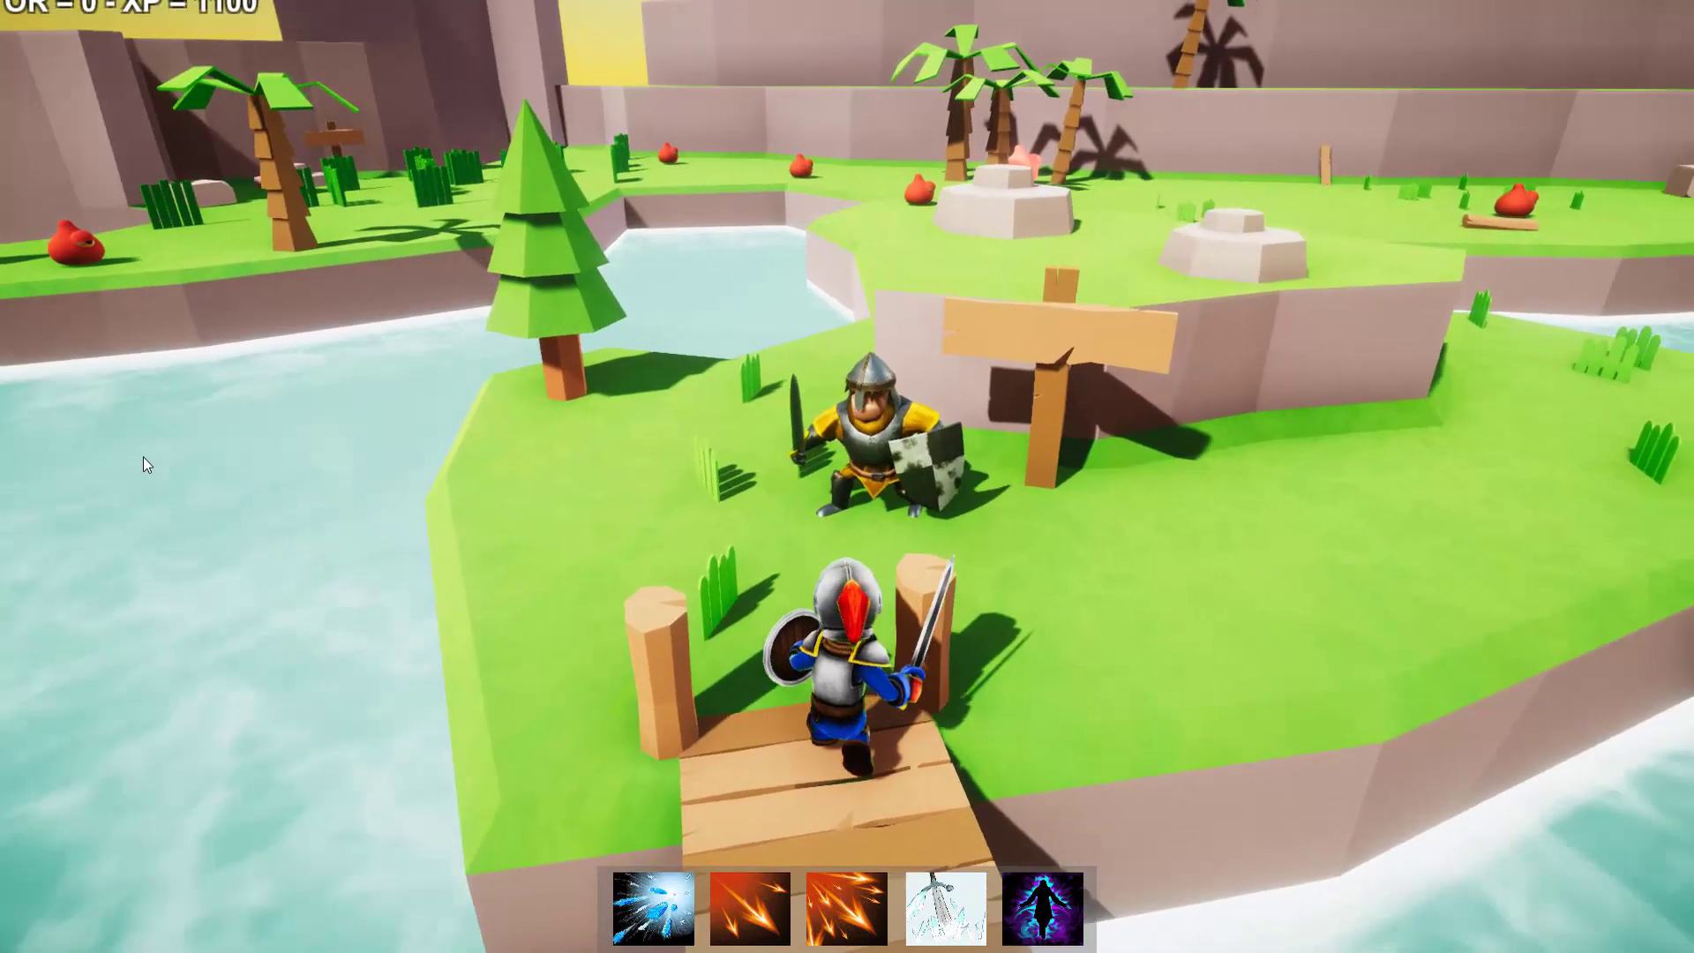
- Move past the guard and the large rock to the pale pink monster in the meadow
key(w)
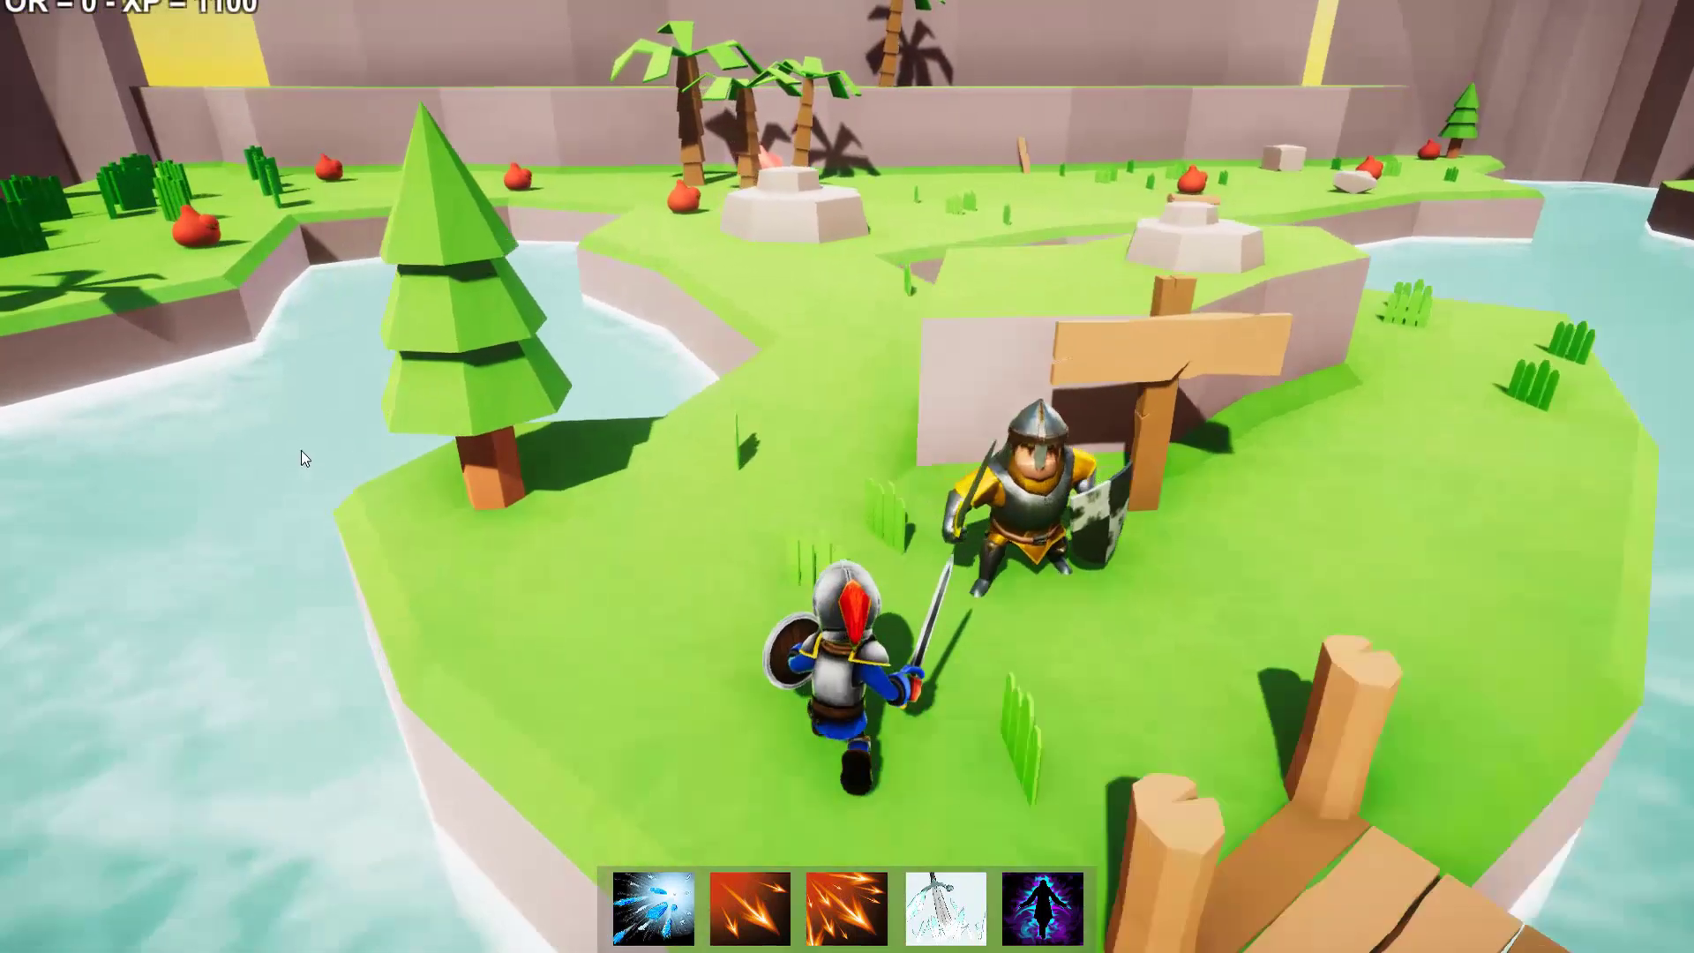
key(a)
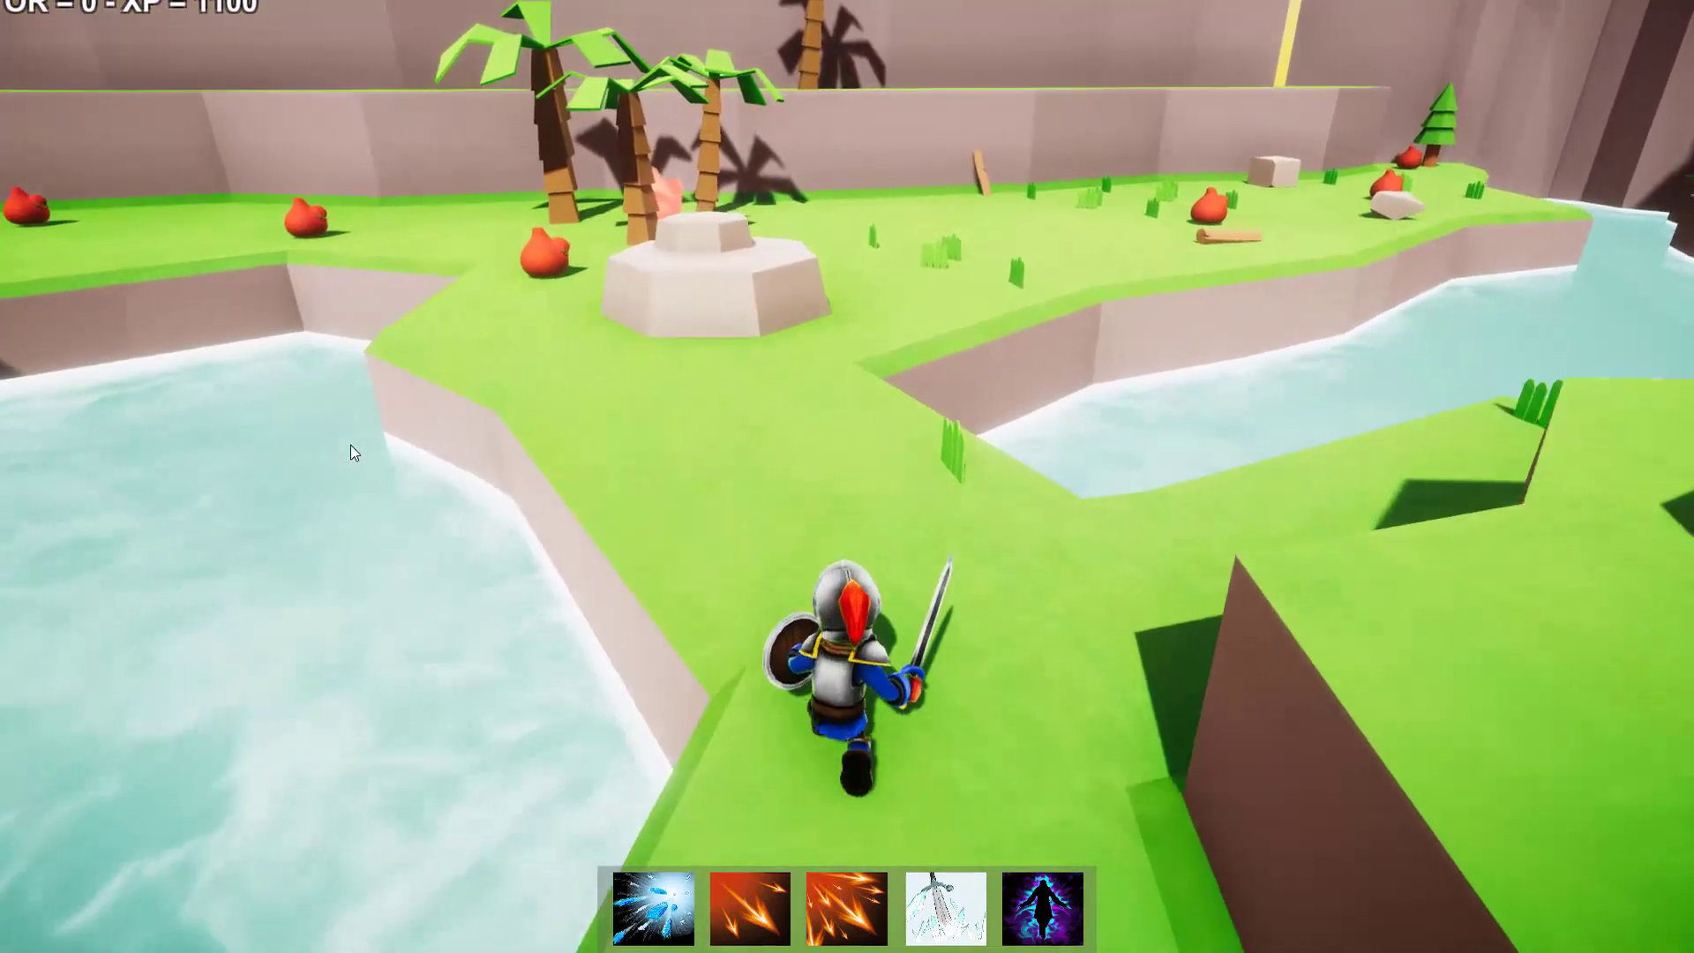
key(w)
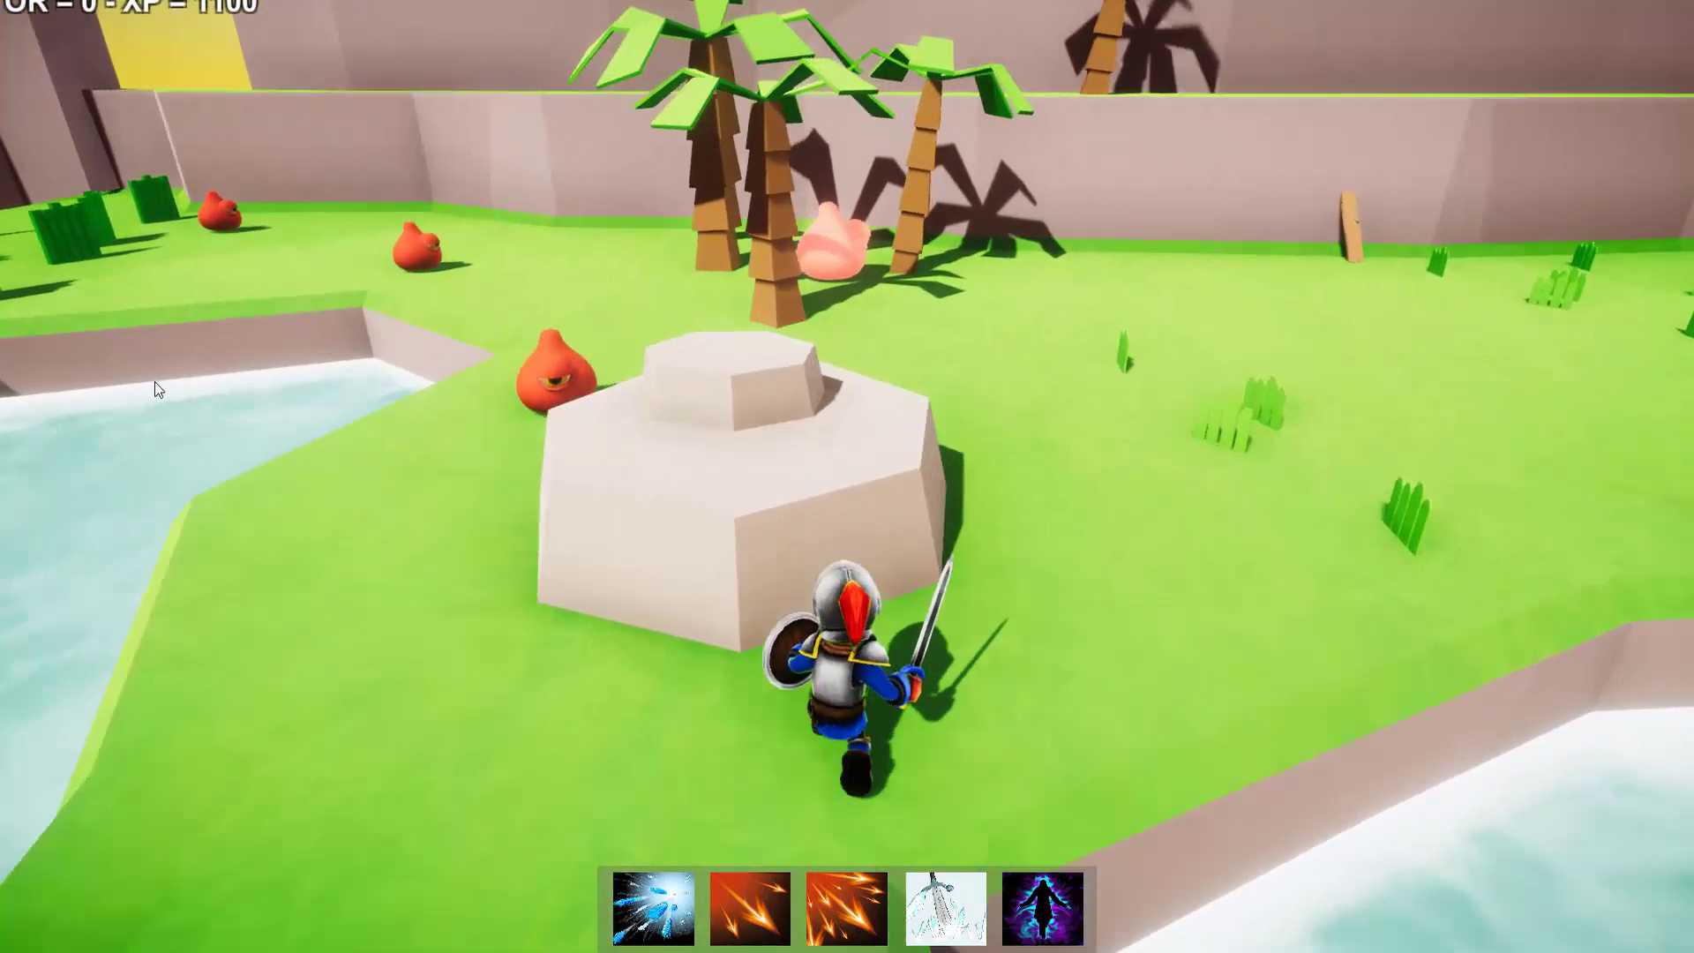
key(d)
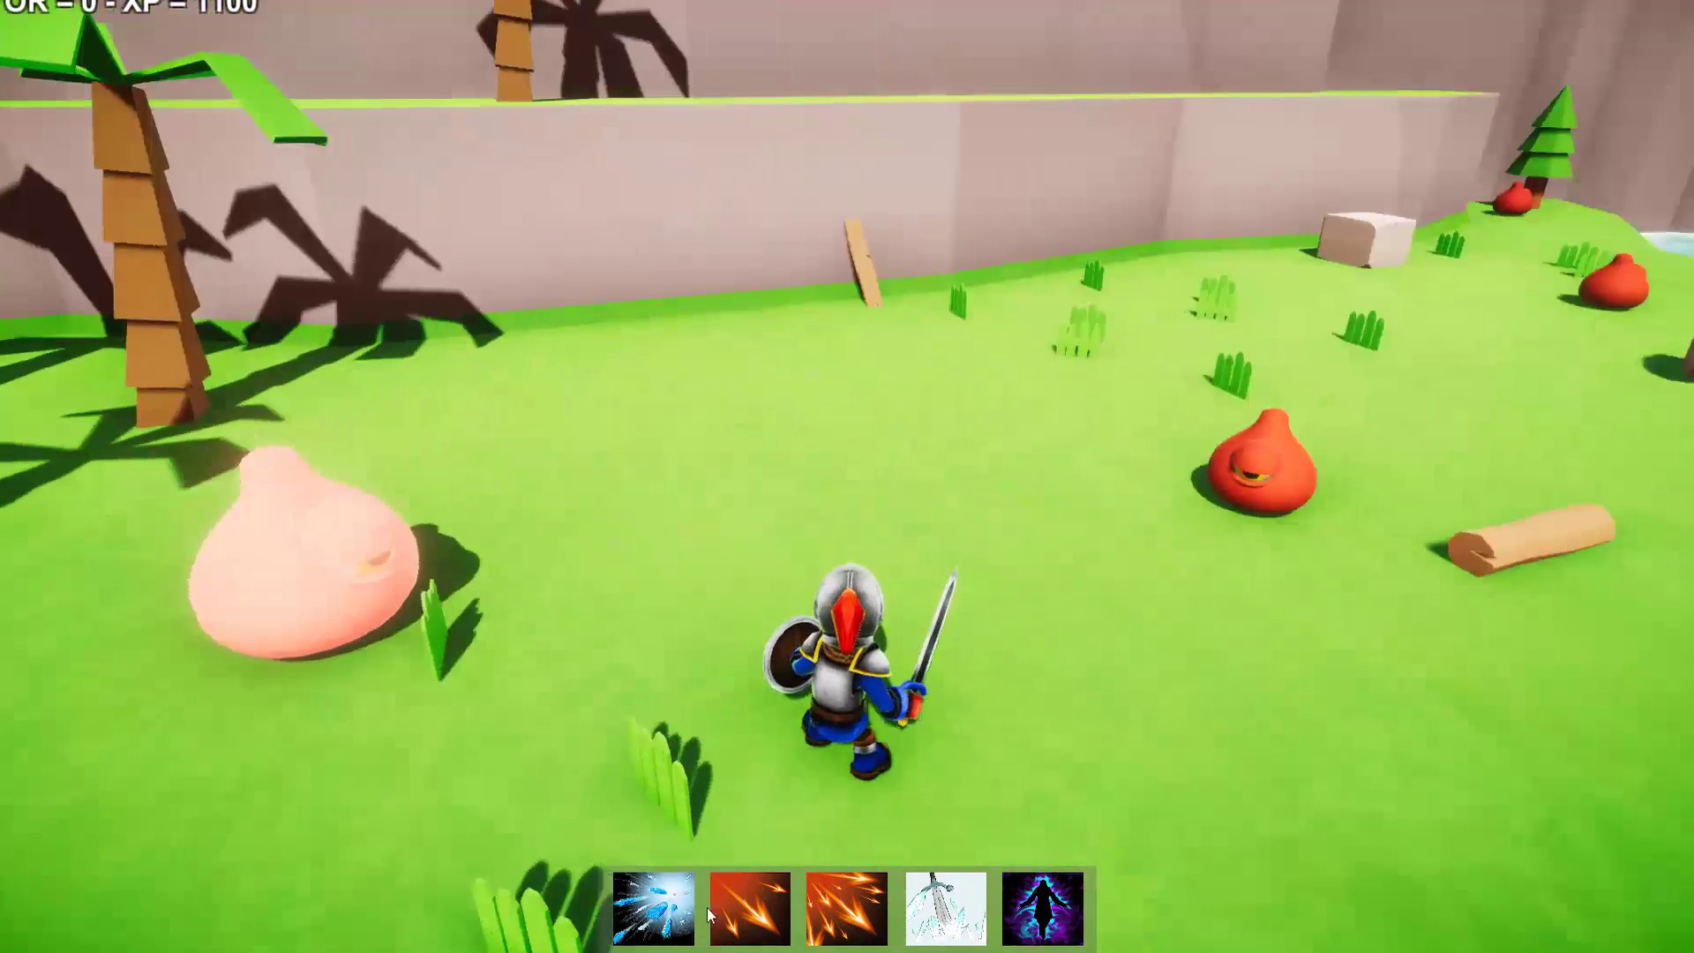
- Use the blue ice skill and the first fire skill against the monsters in the meadow
click(659, 905)
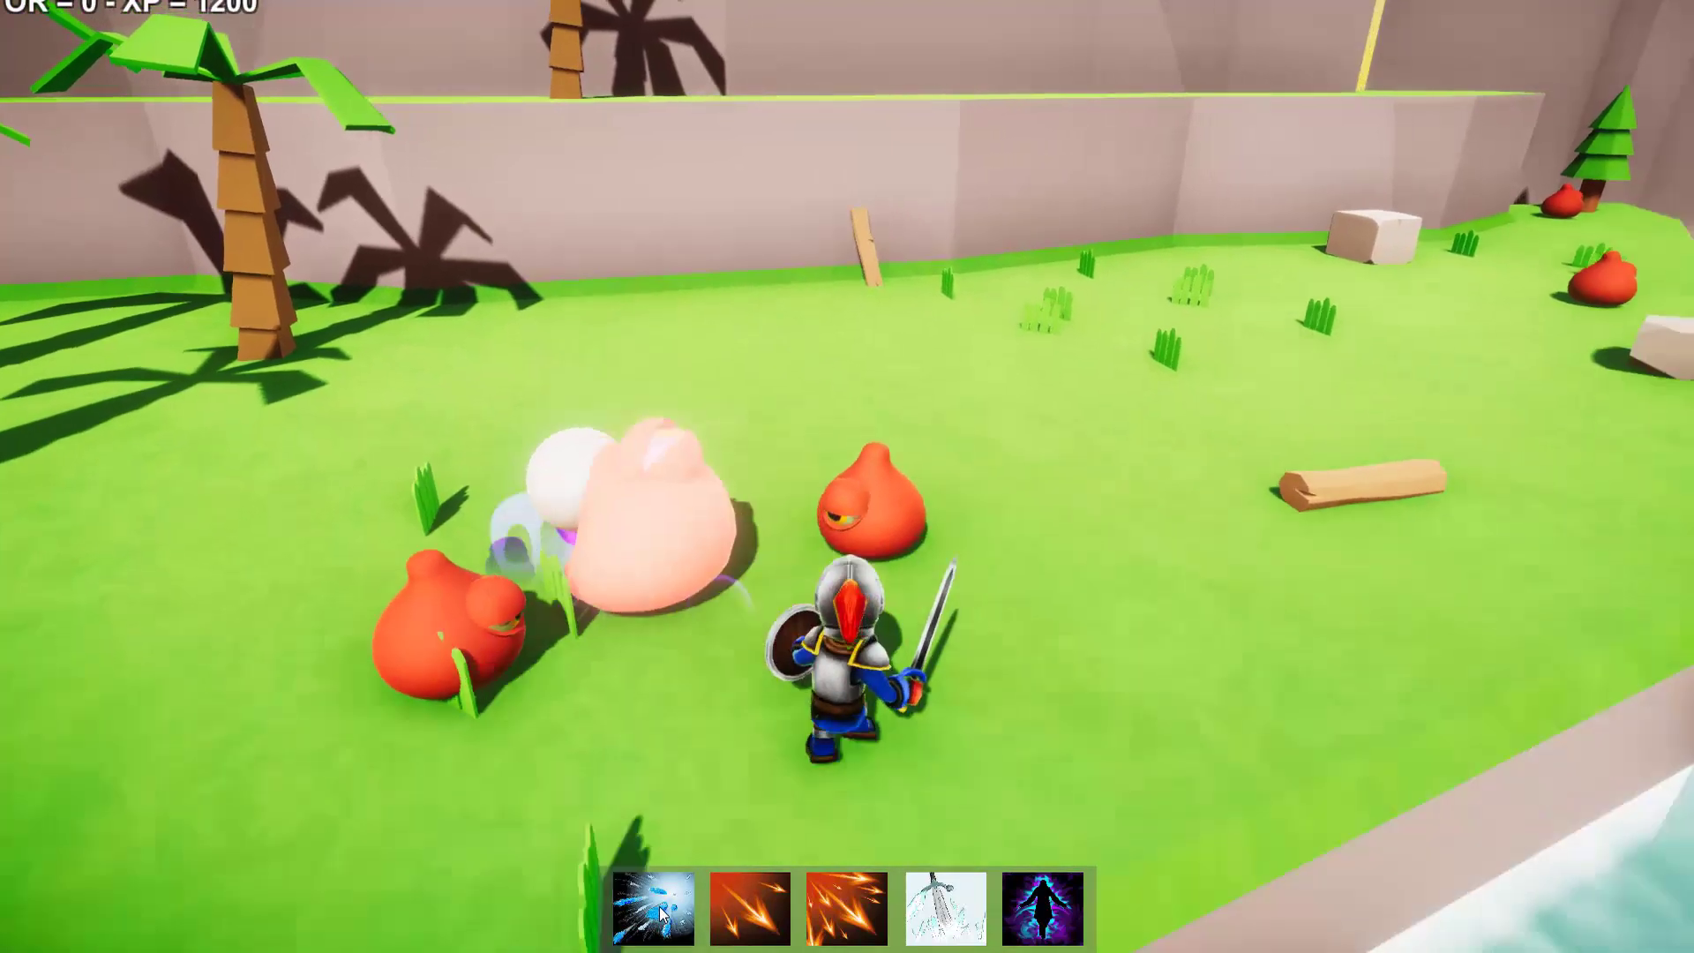
click(740, 916)
key(a)
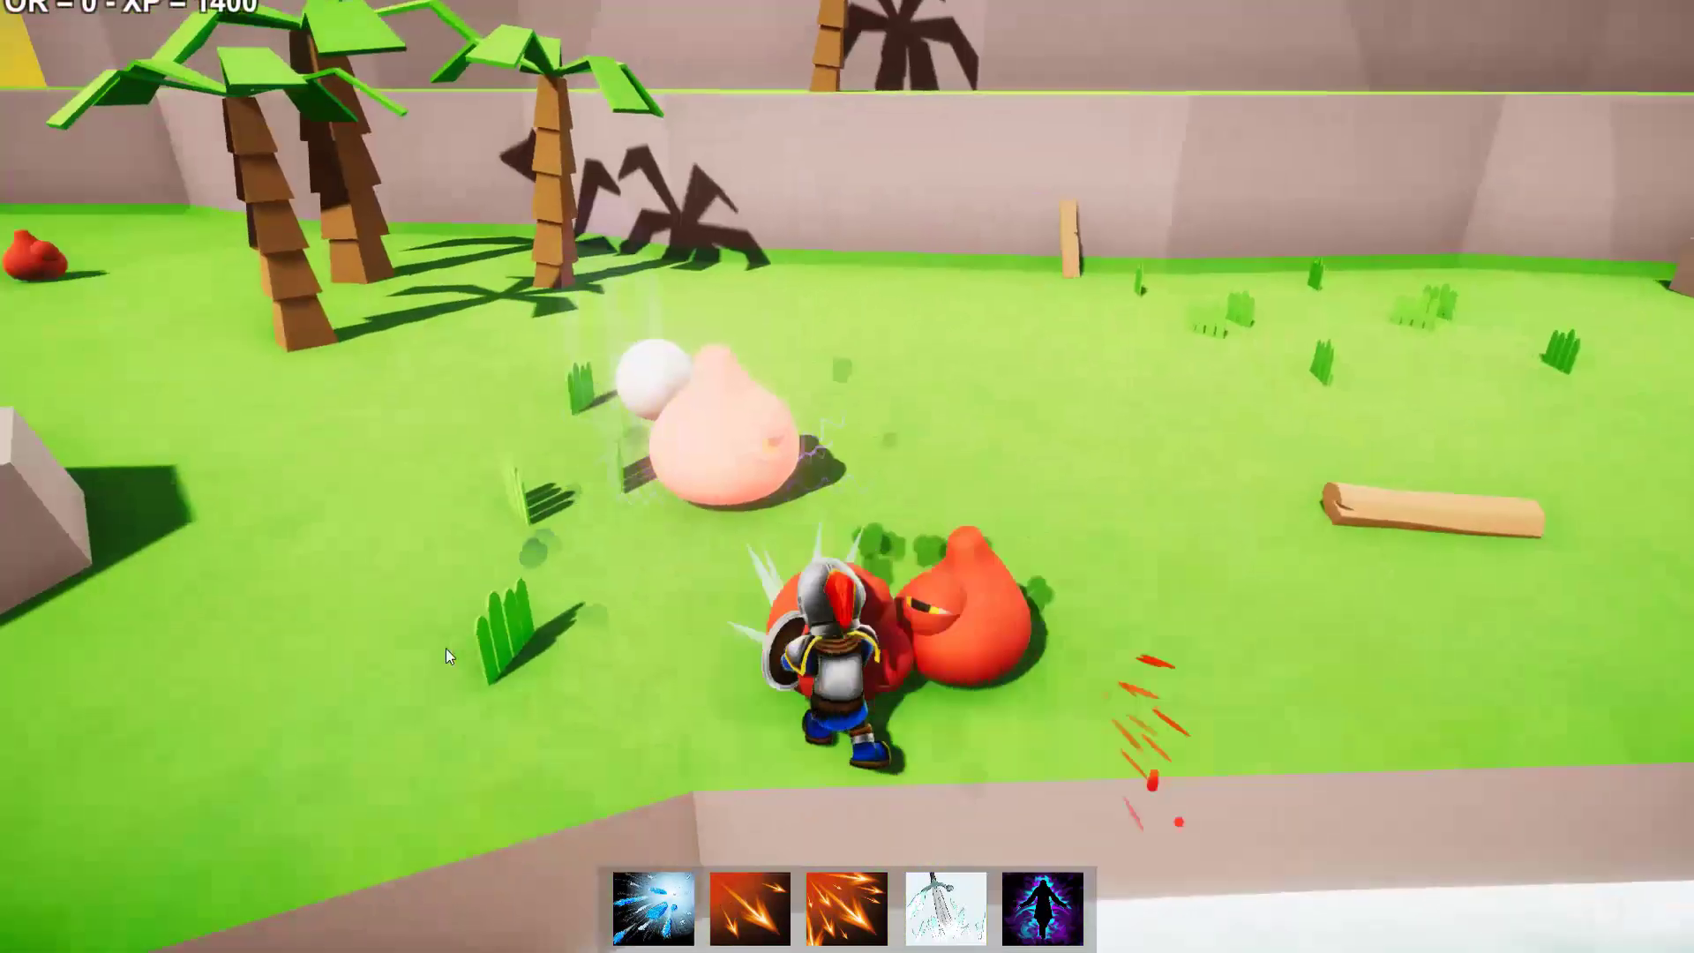
key(d)
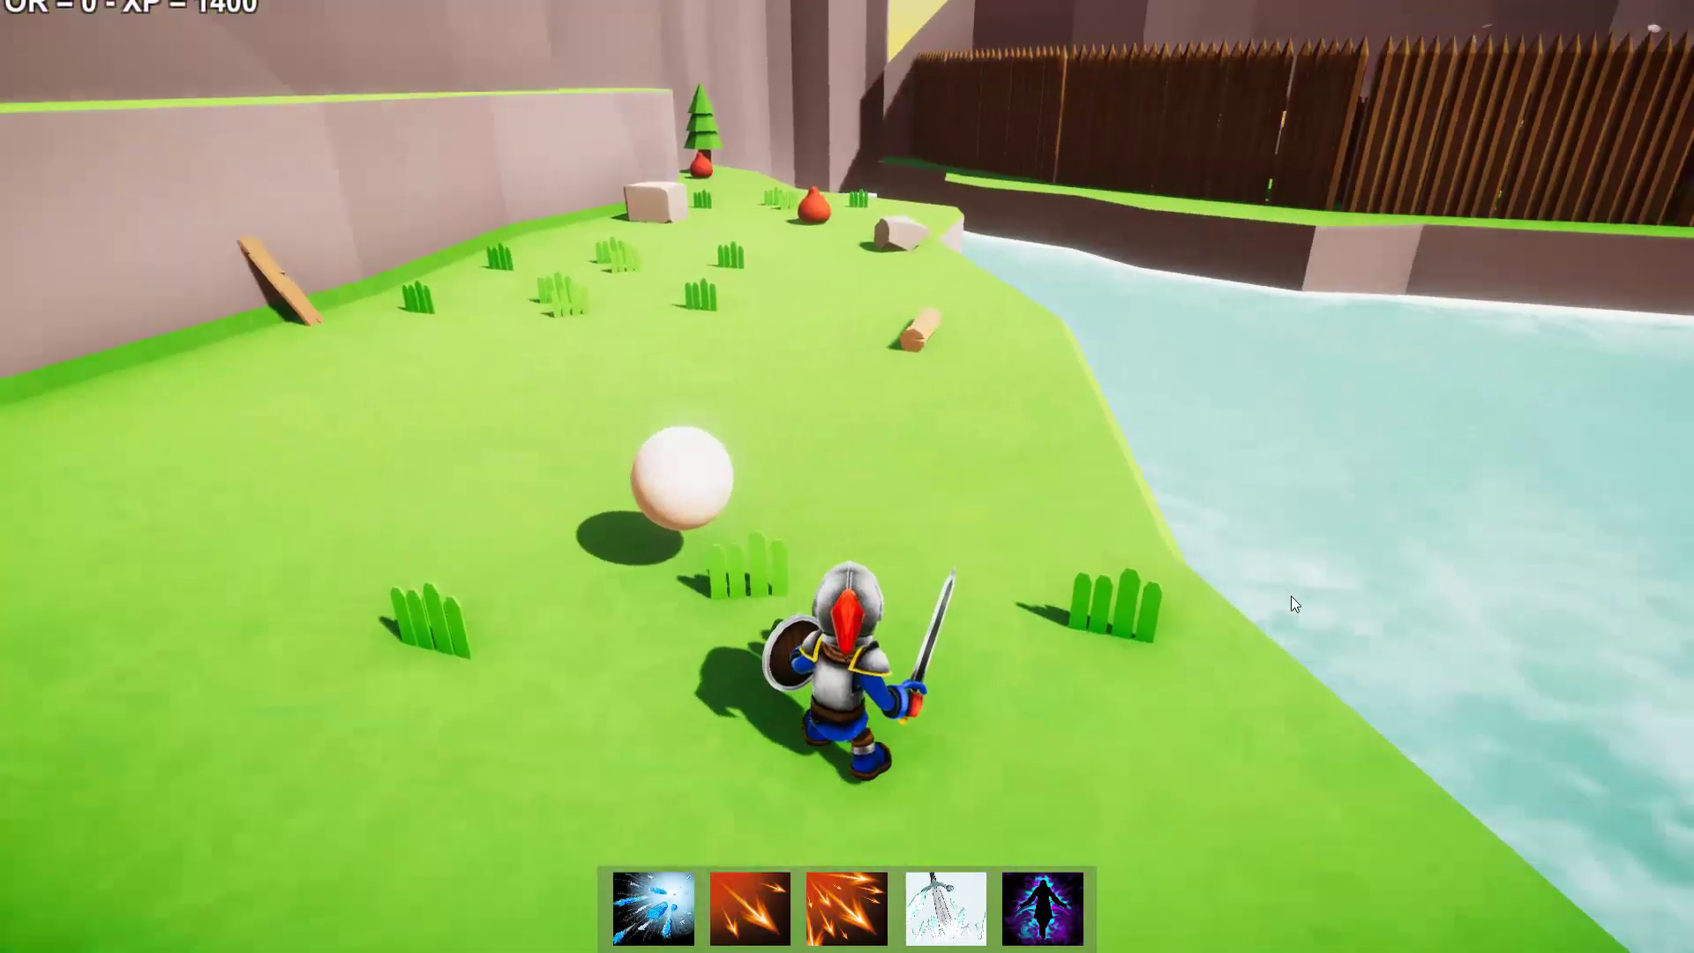
- Return along the shore to the guard in black and yellow armor to claim the quest reward
key(d)
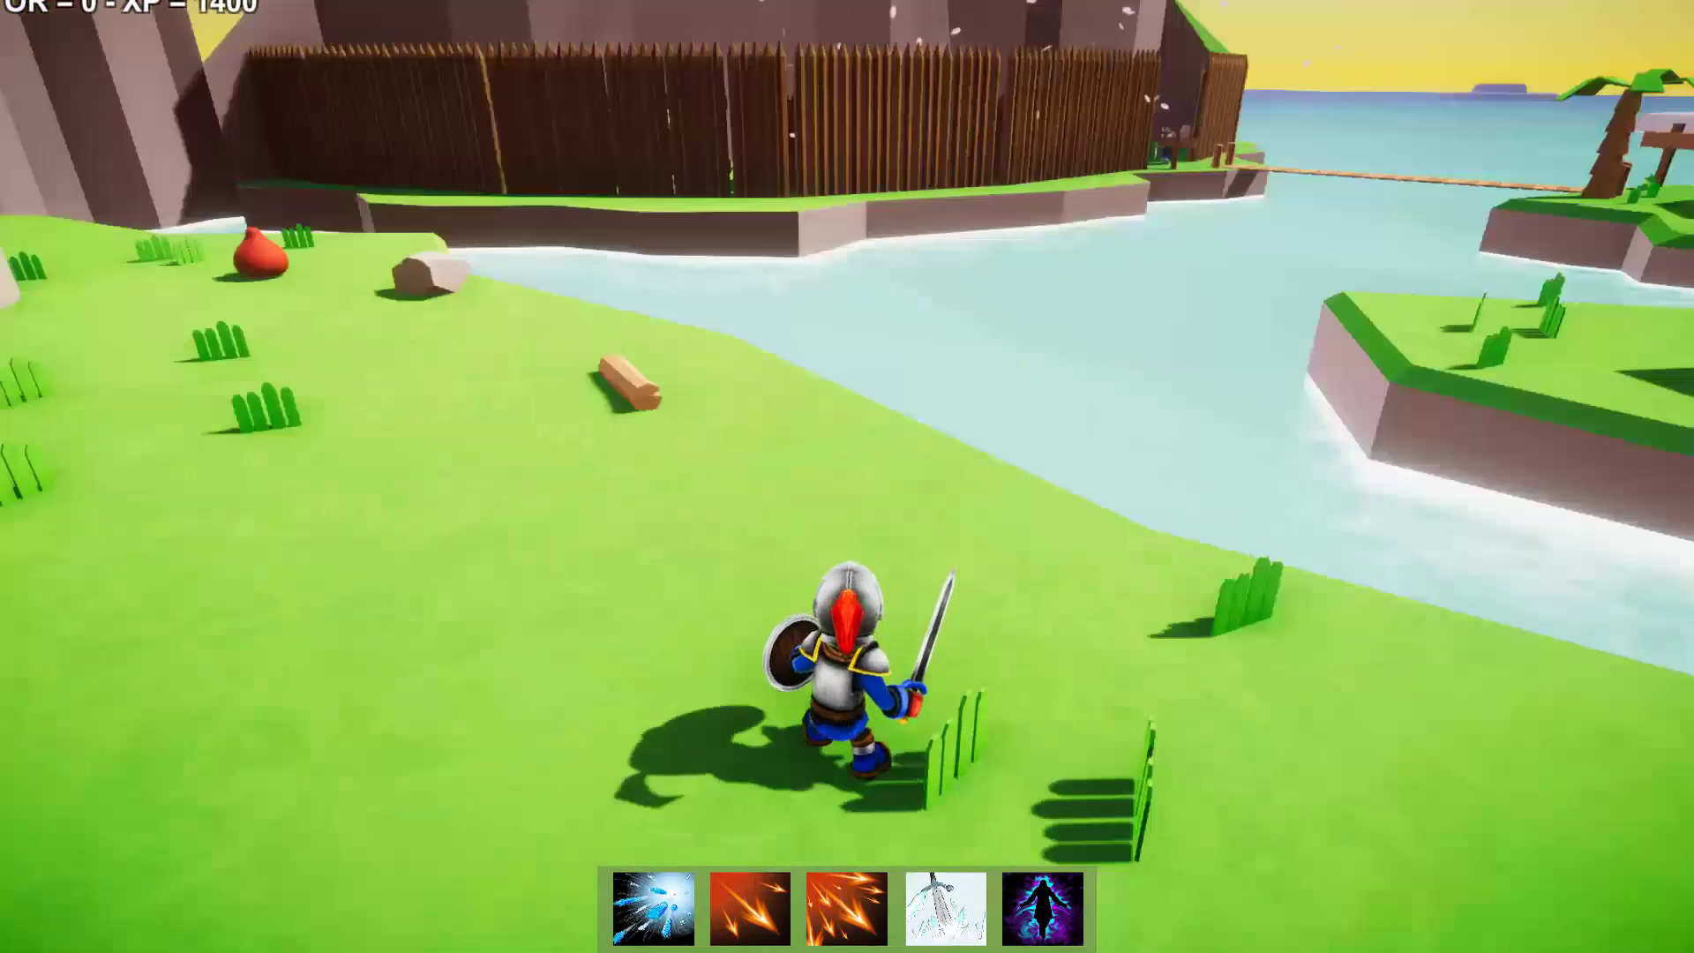
key(w)
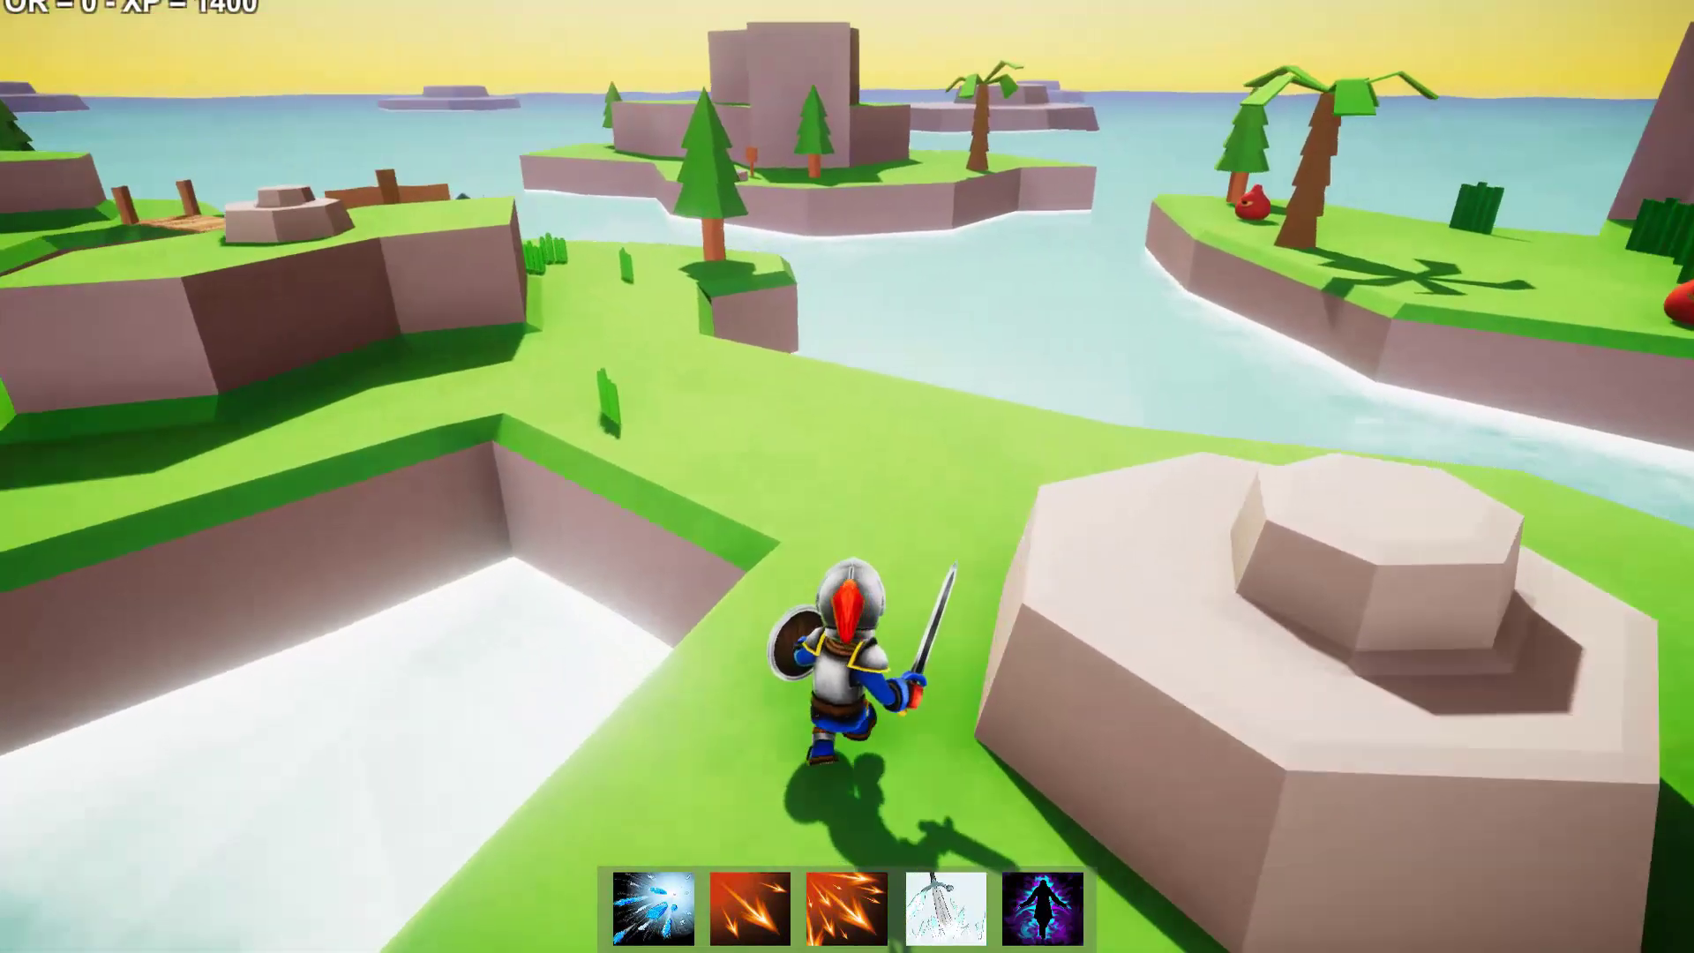
key(a)
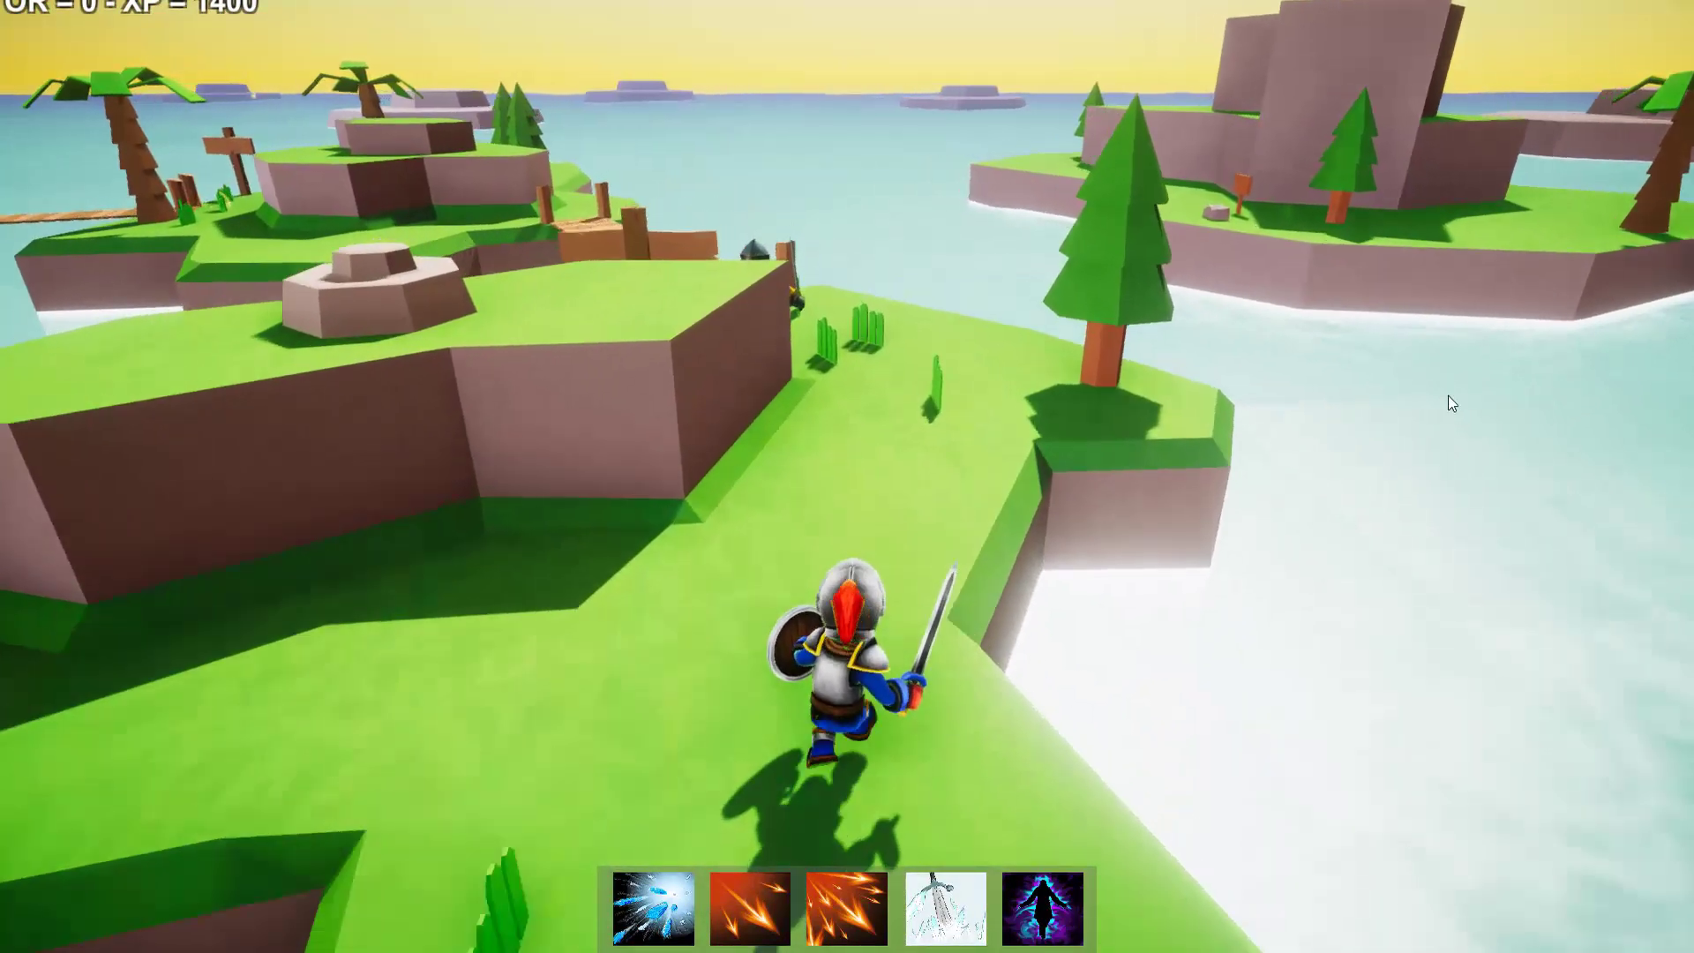
key(w)
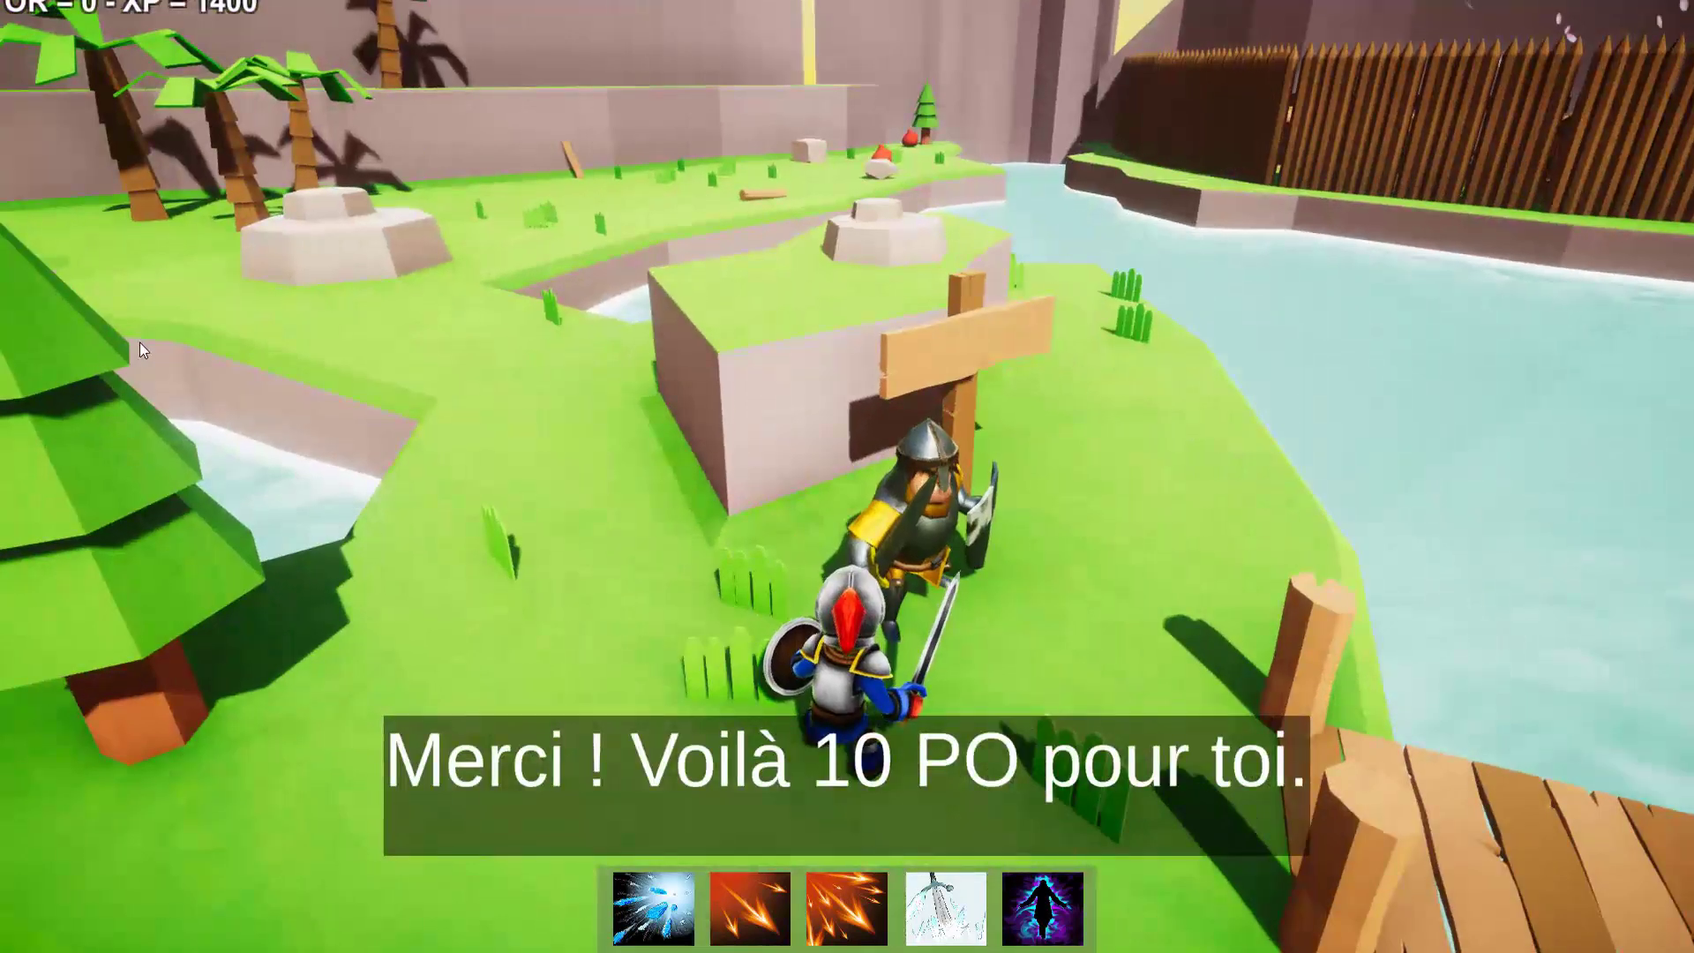
- Walk the knight around the large rock and past the palm trees to the tall grass area
right_drag(139, 343, 2, 148)
key(w)
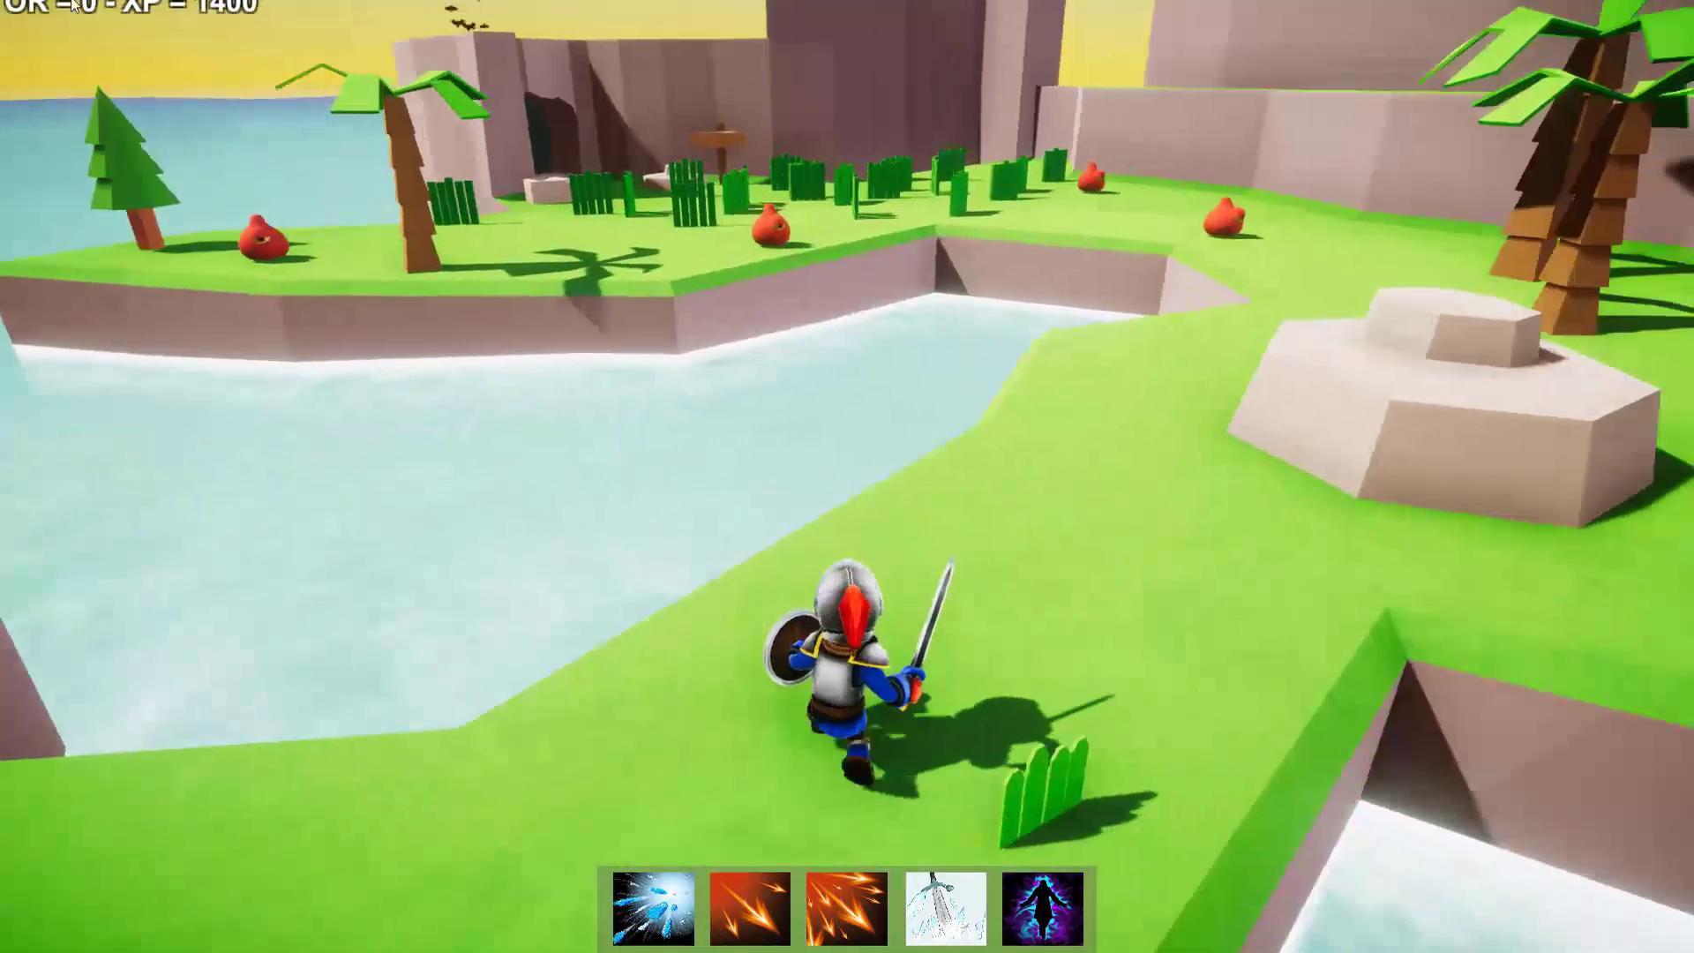
key(w)
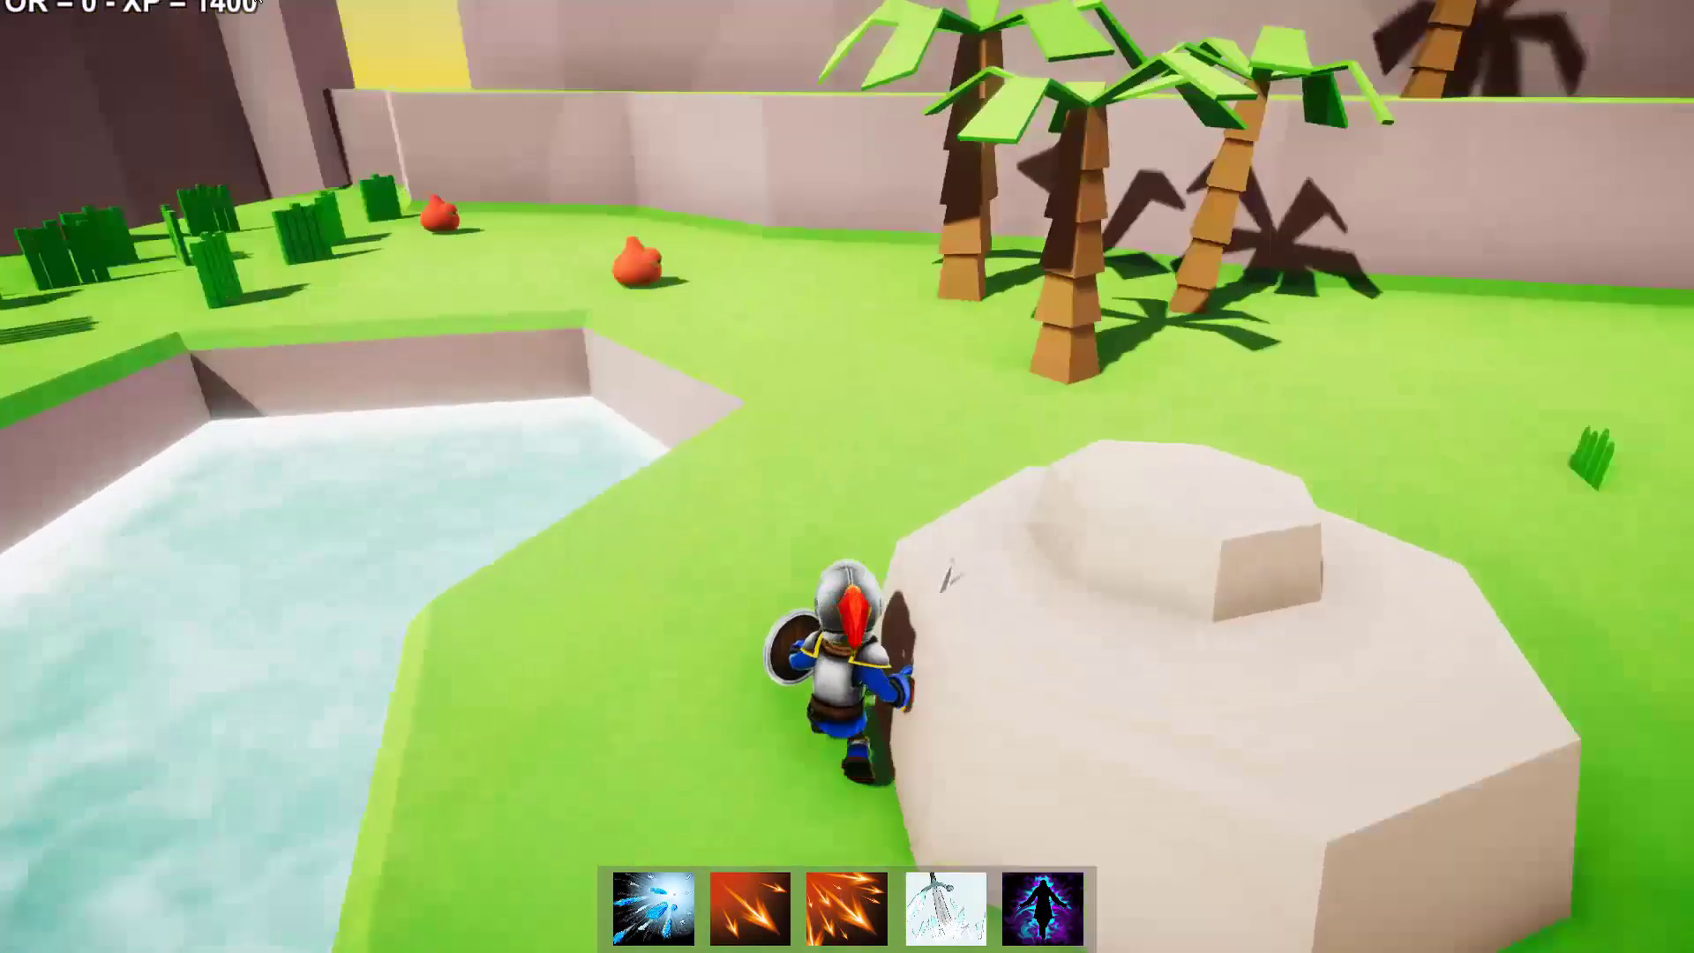
key(w)
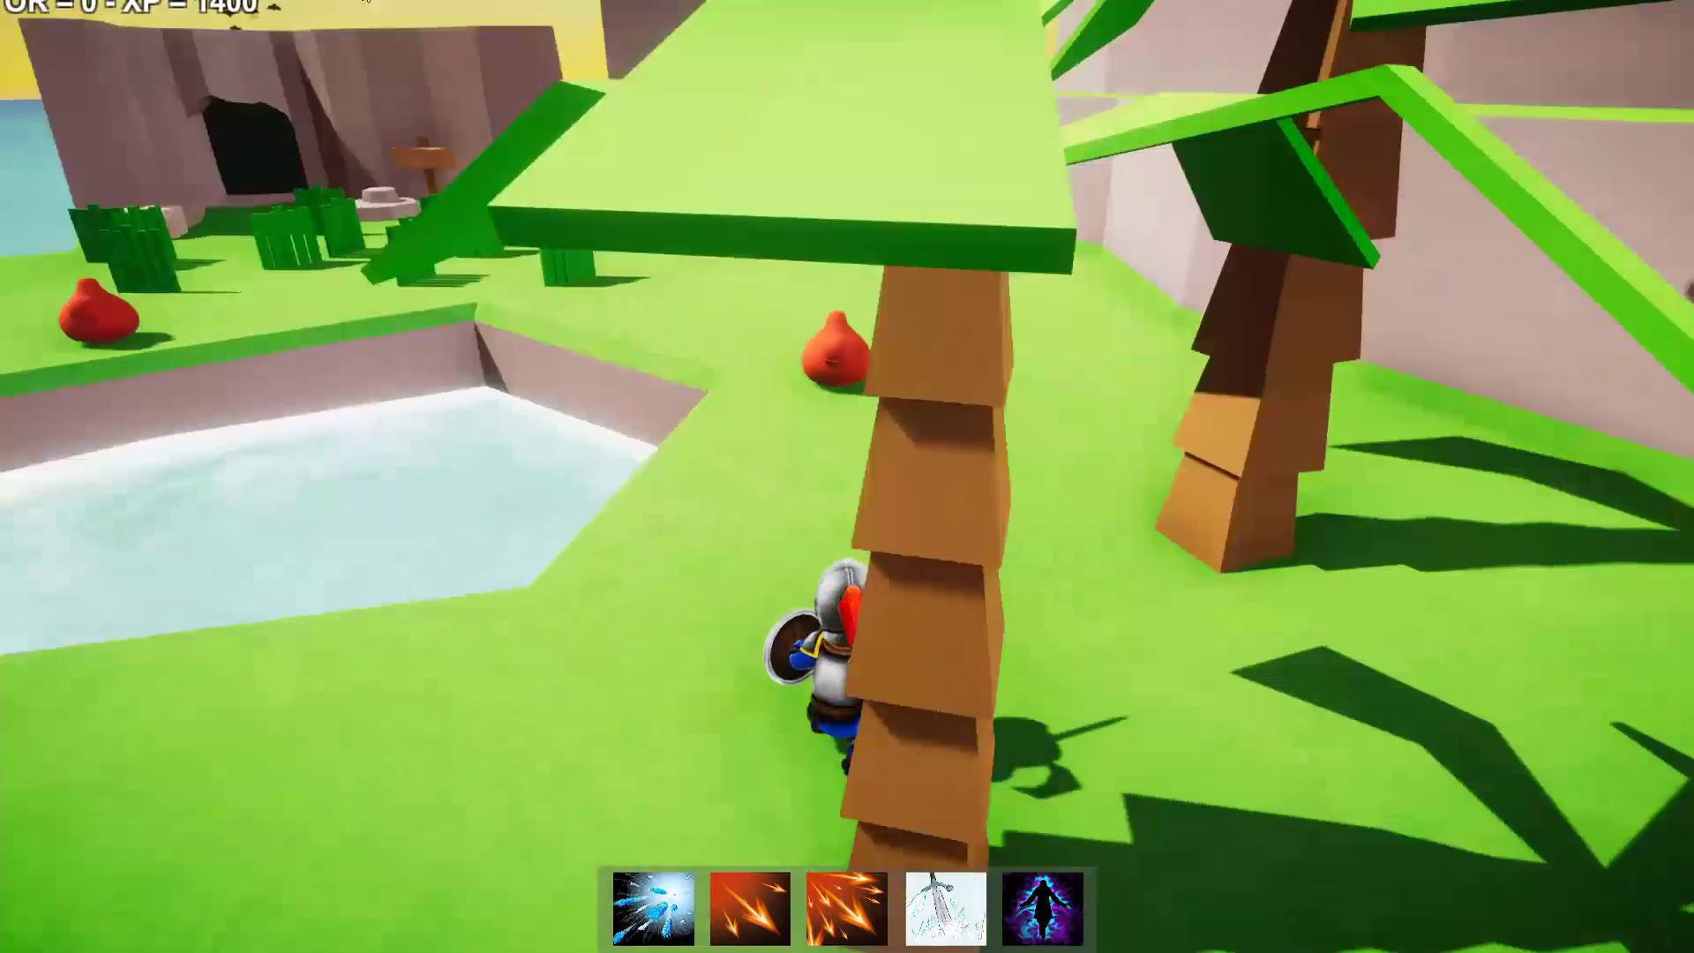
key(w)
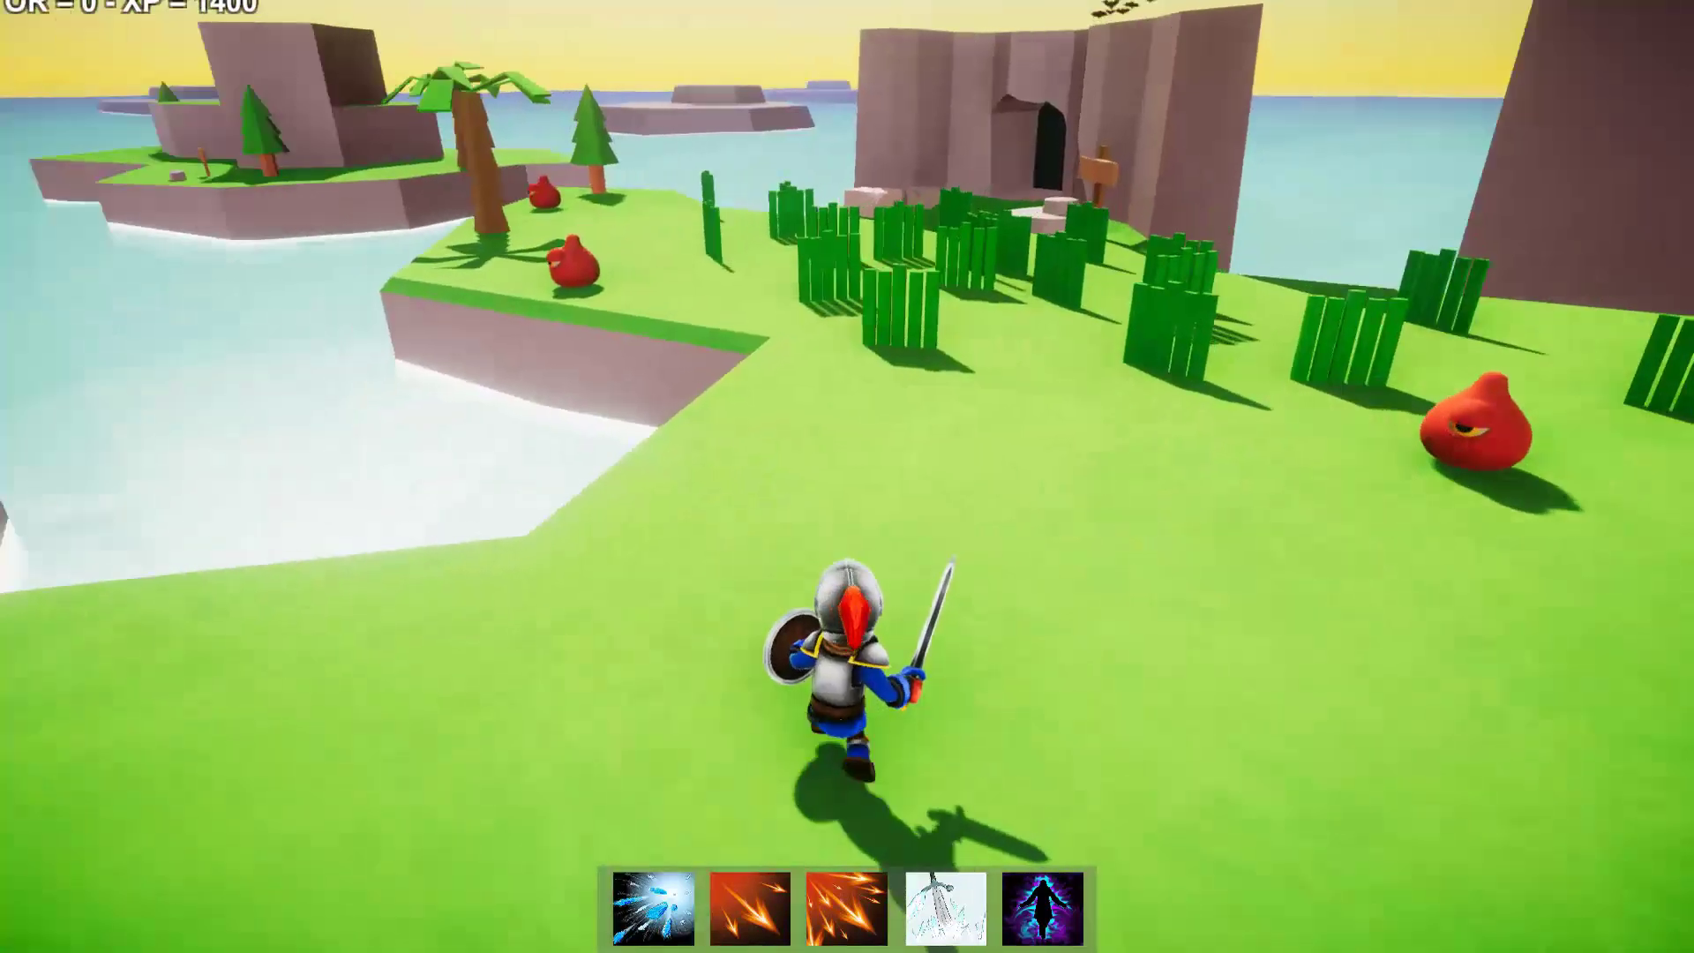
- Guide the knight through the tall grass to the cave entrance in the cliff
key(w)
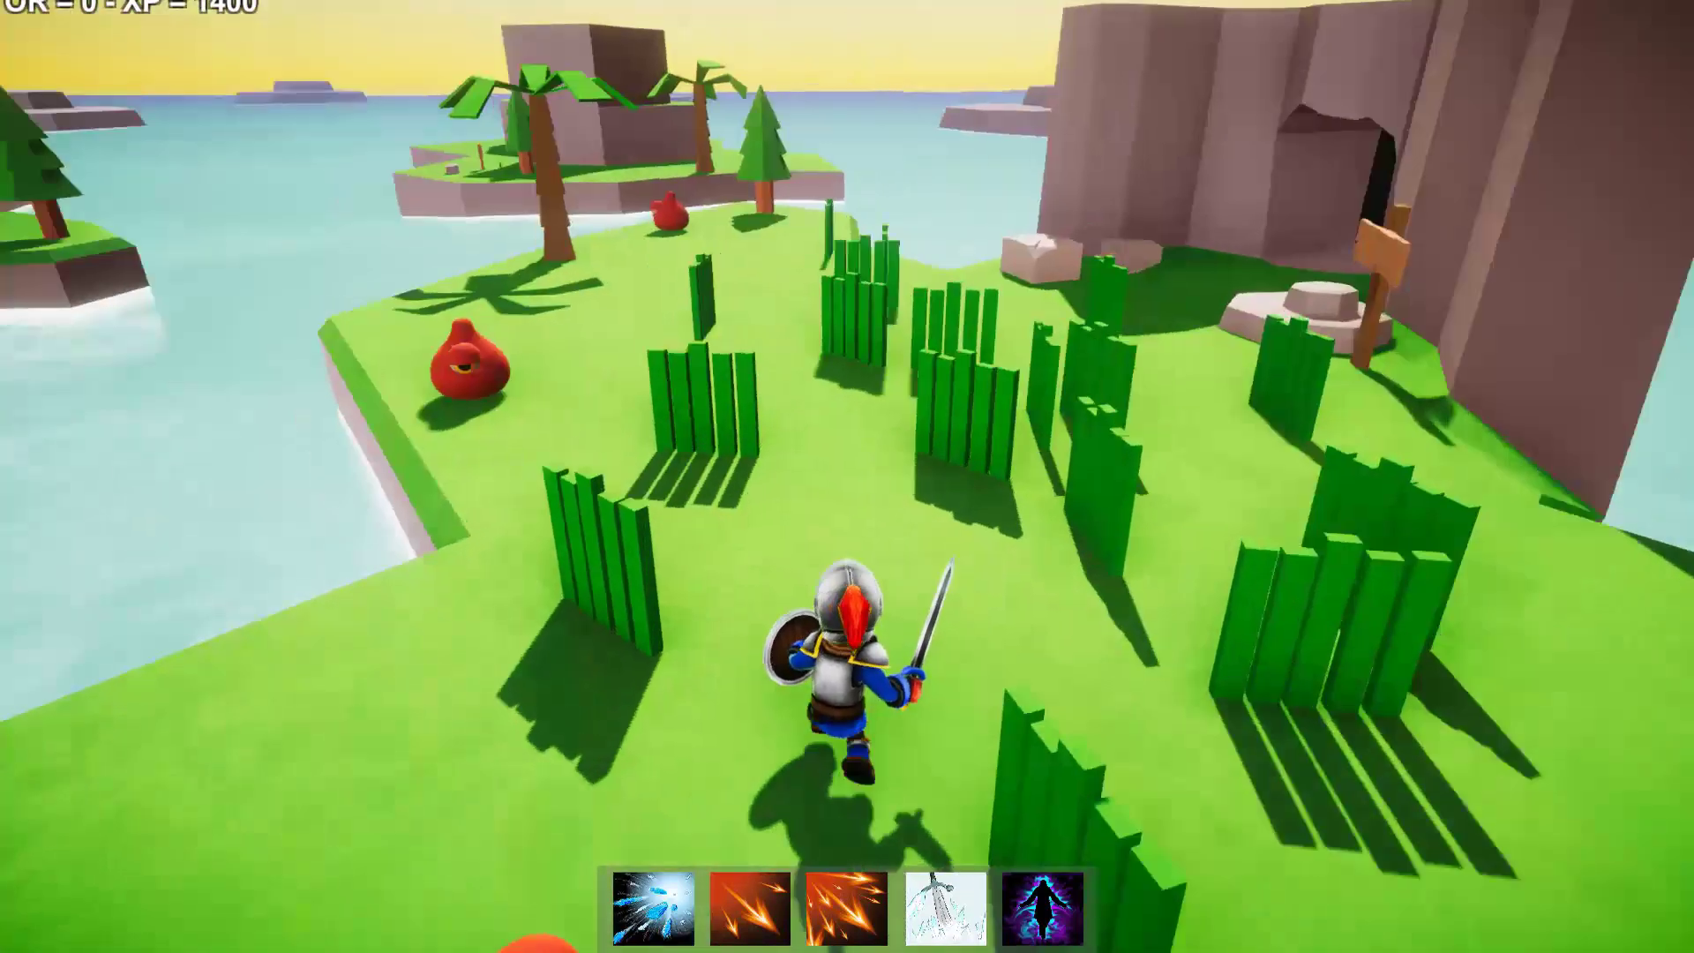
key(w)
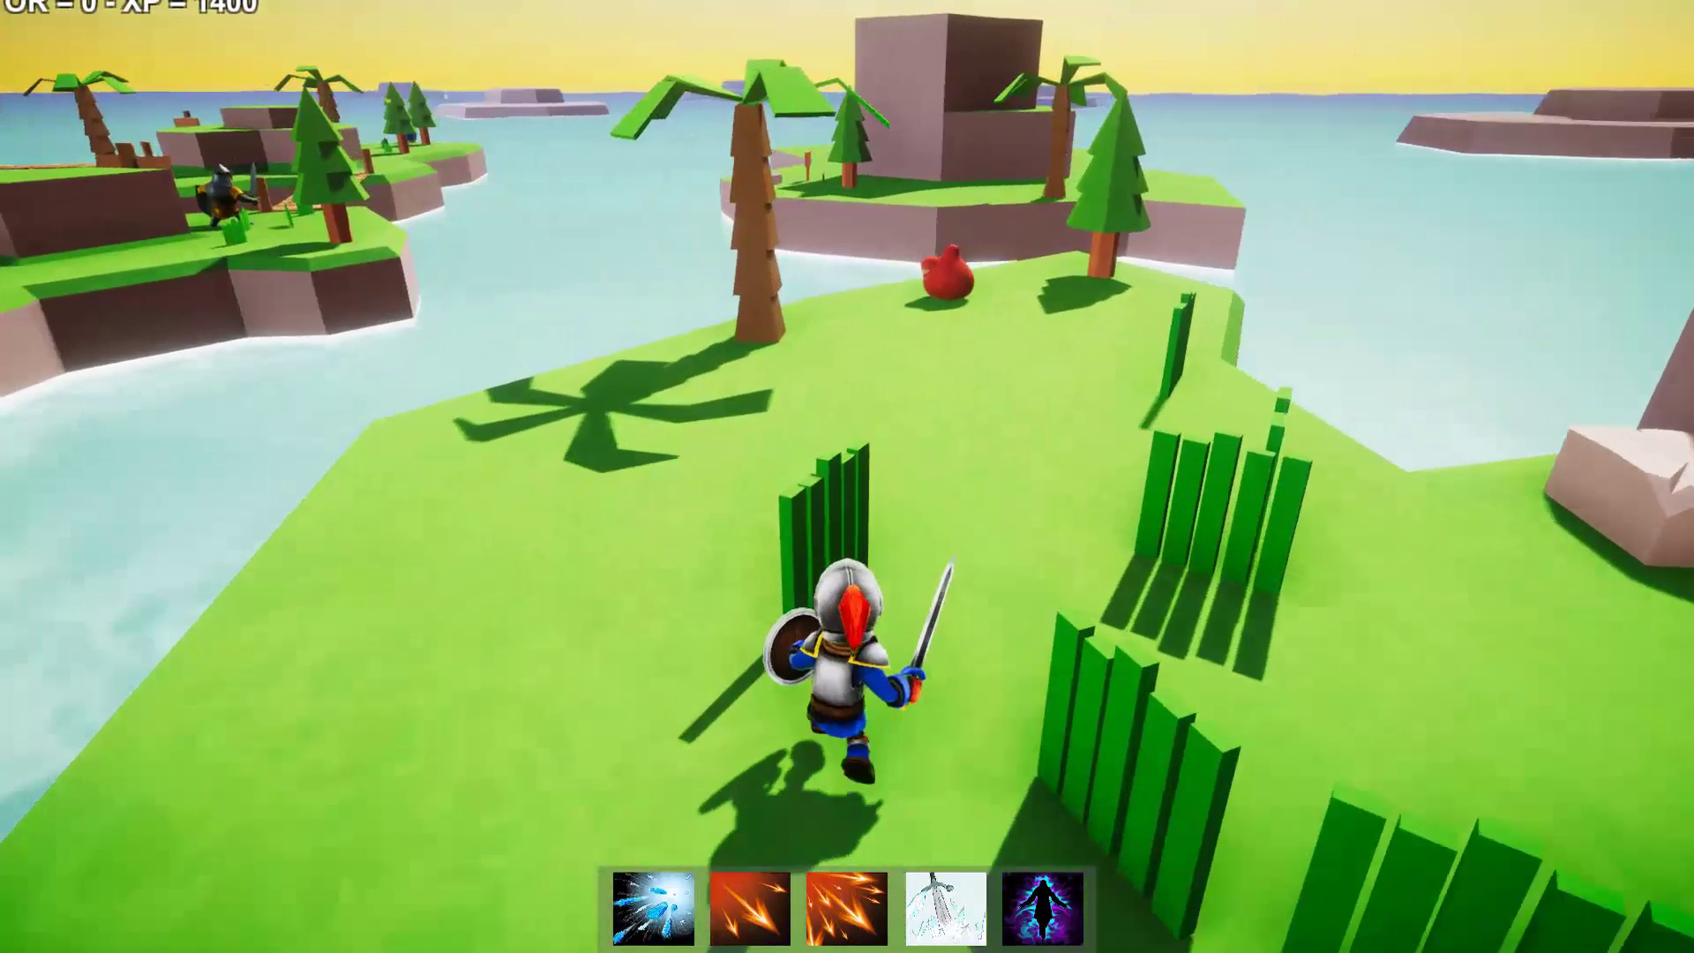
key(w)
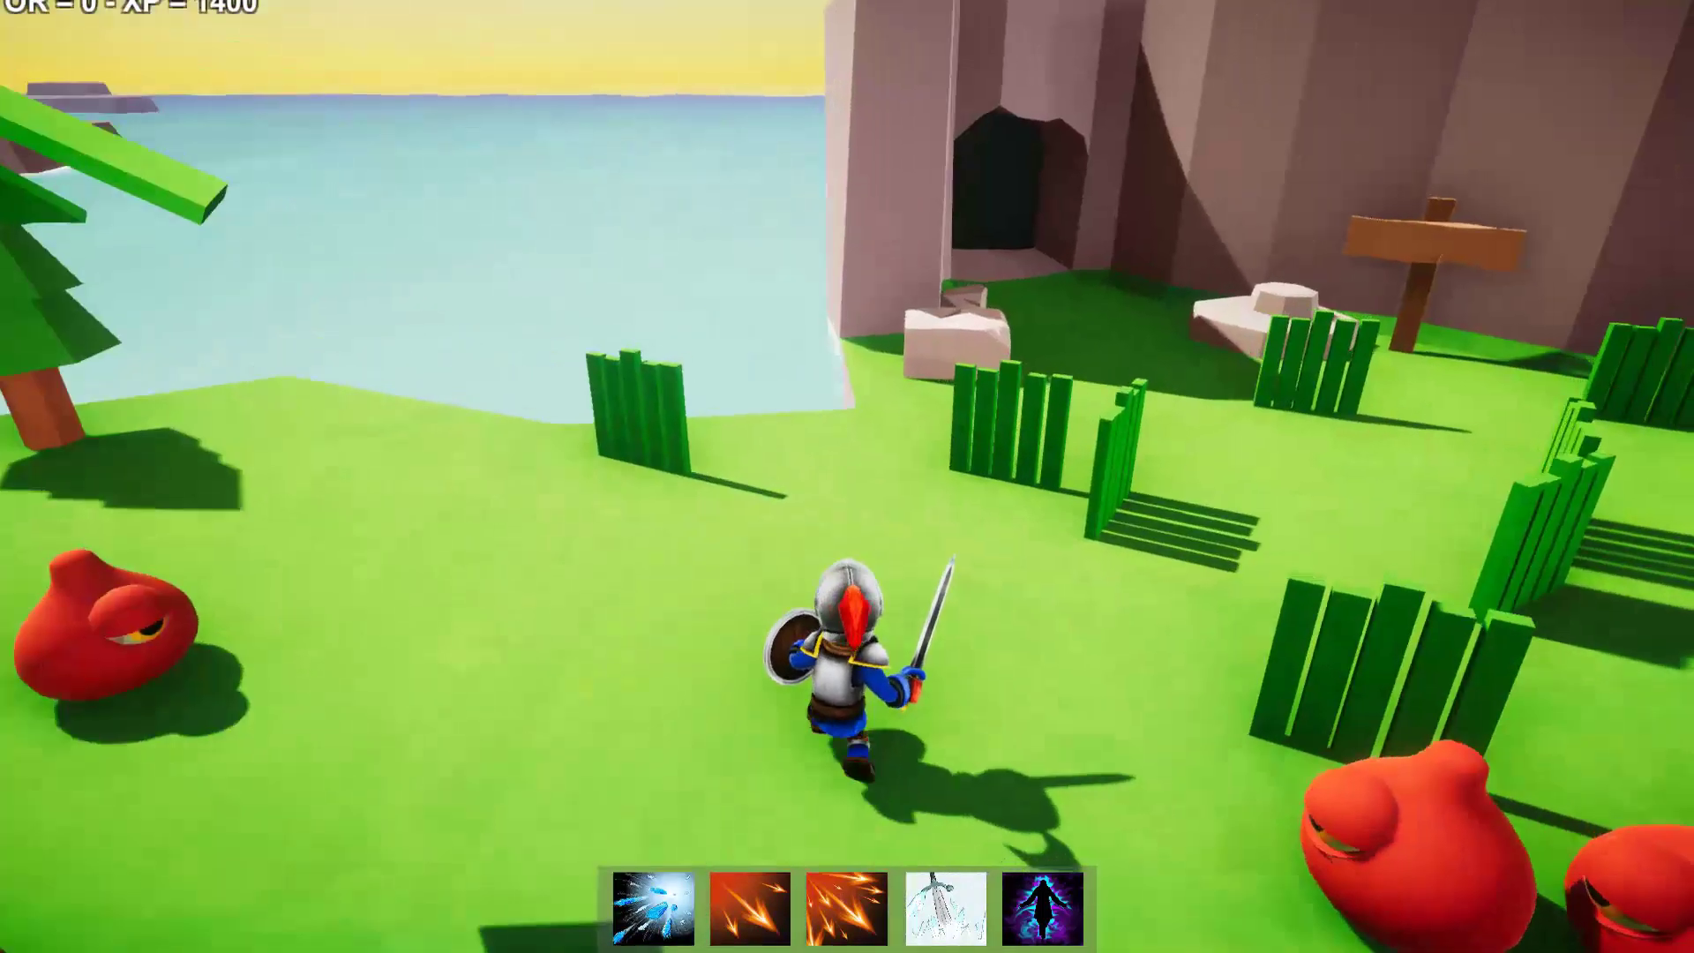
key(w)
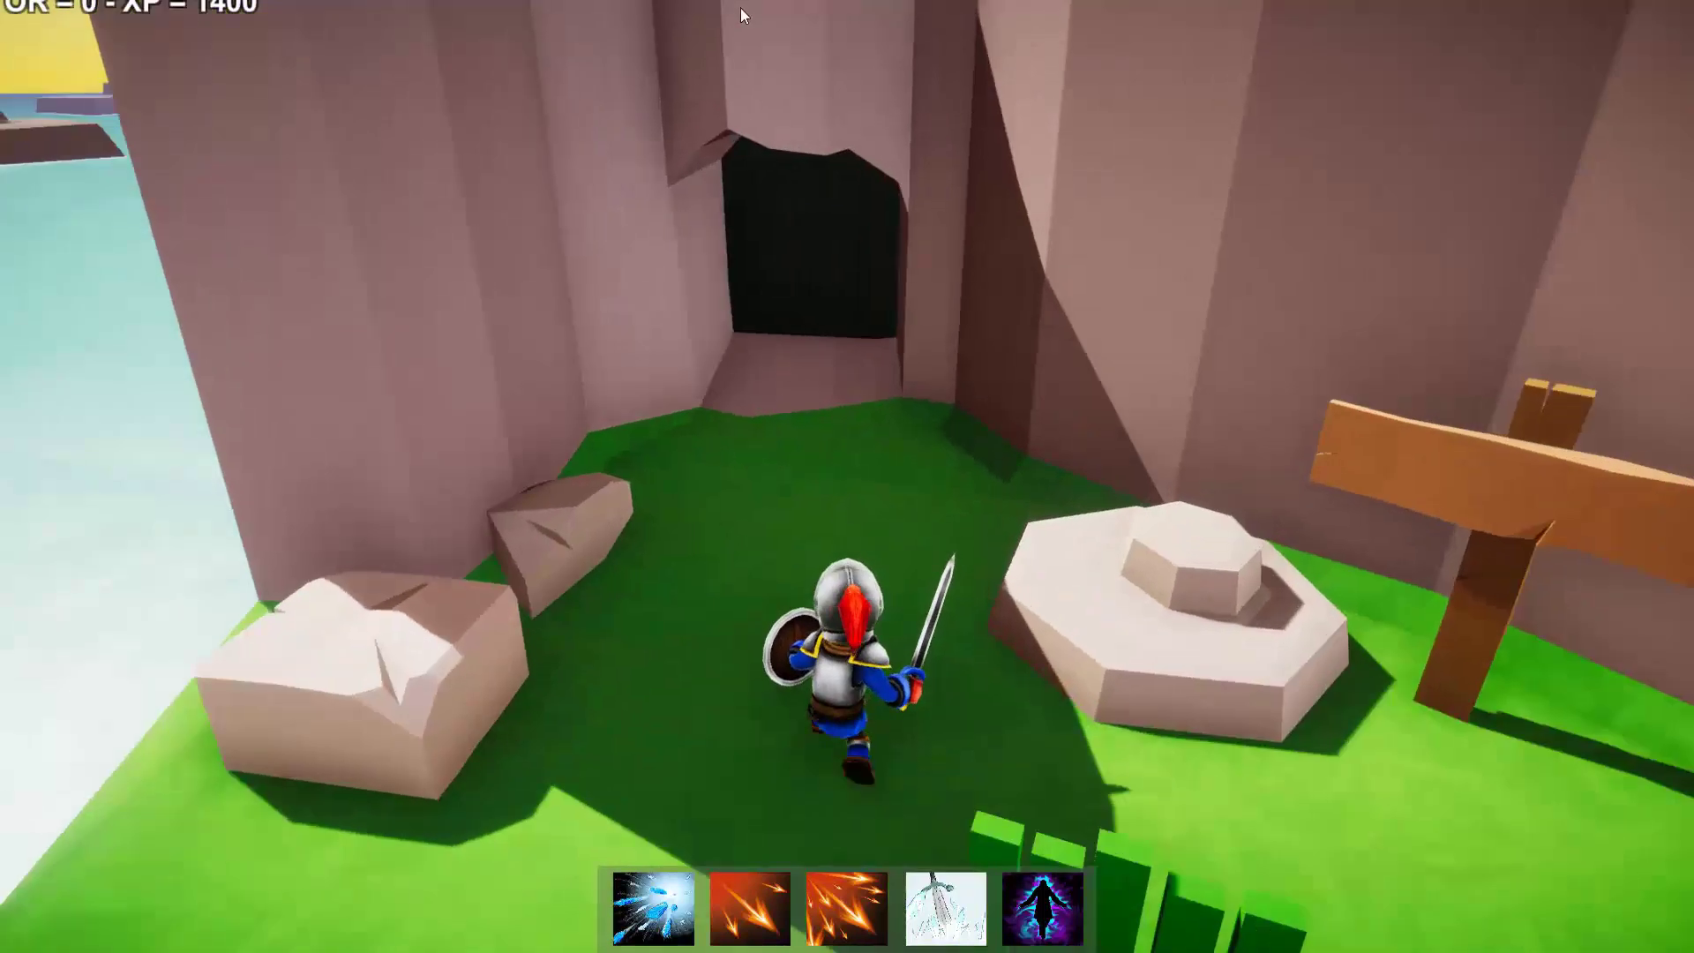
- Lead the knight into the cave and through the dungeon rooms, using the purple aura skill near the red monster
key(w)
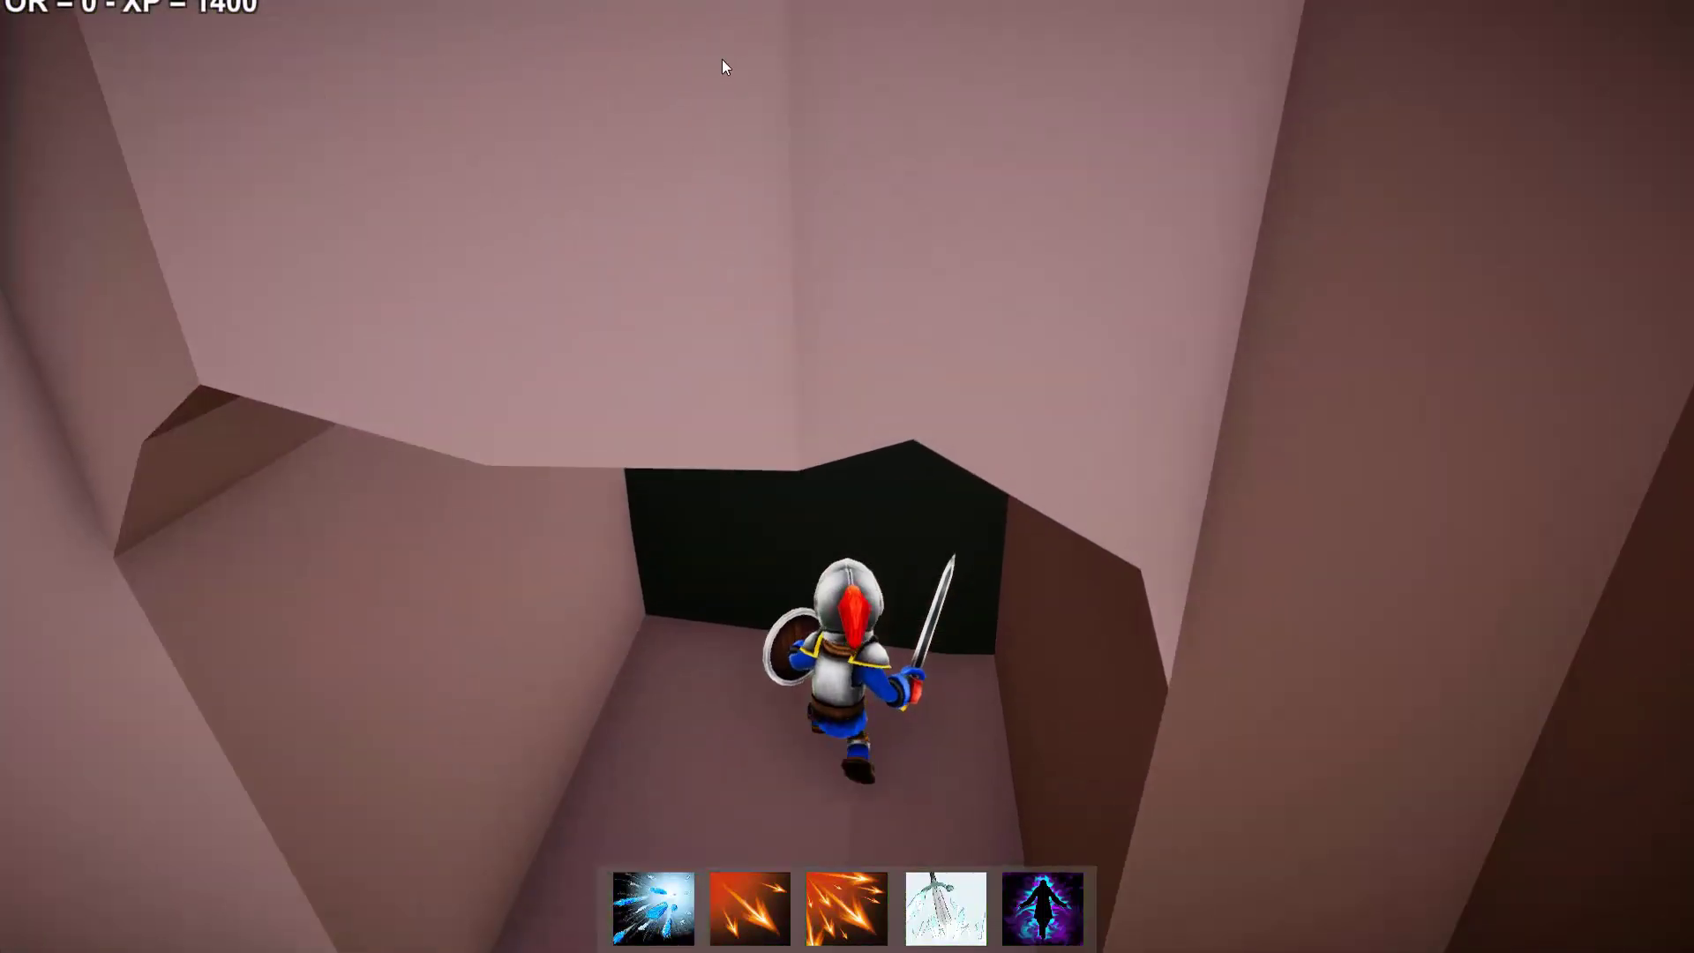
key(w)
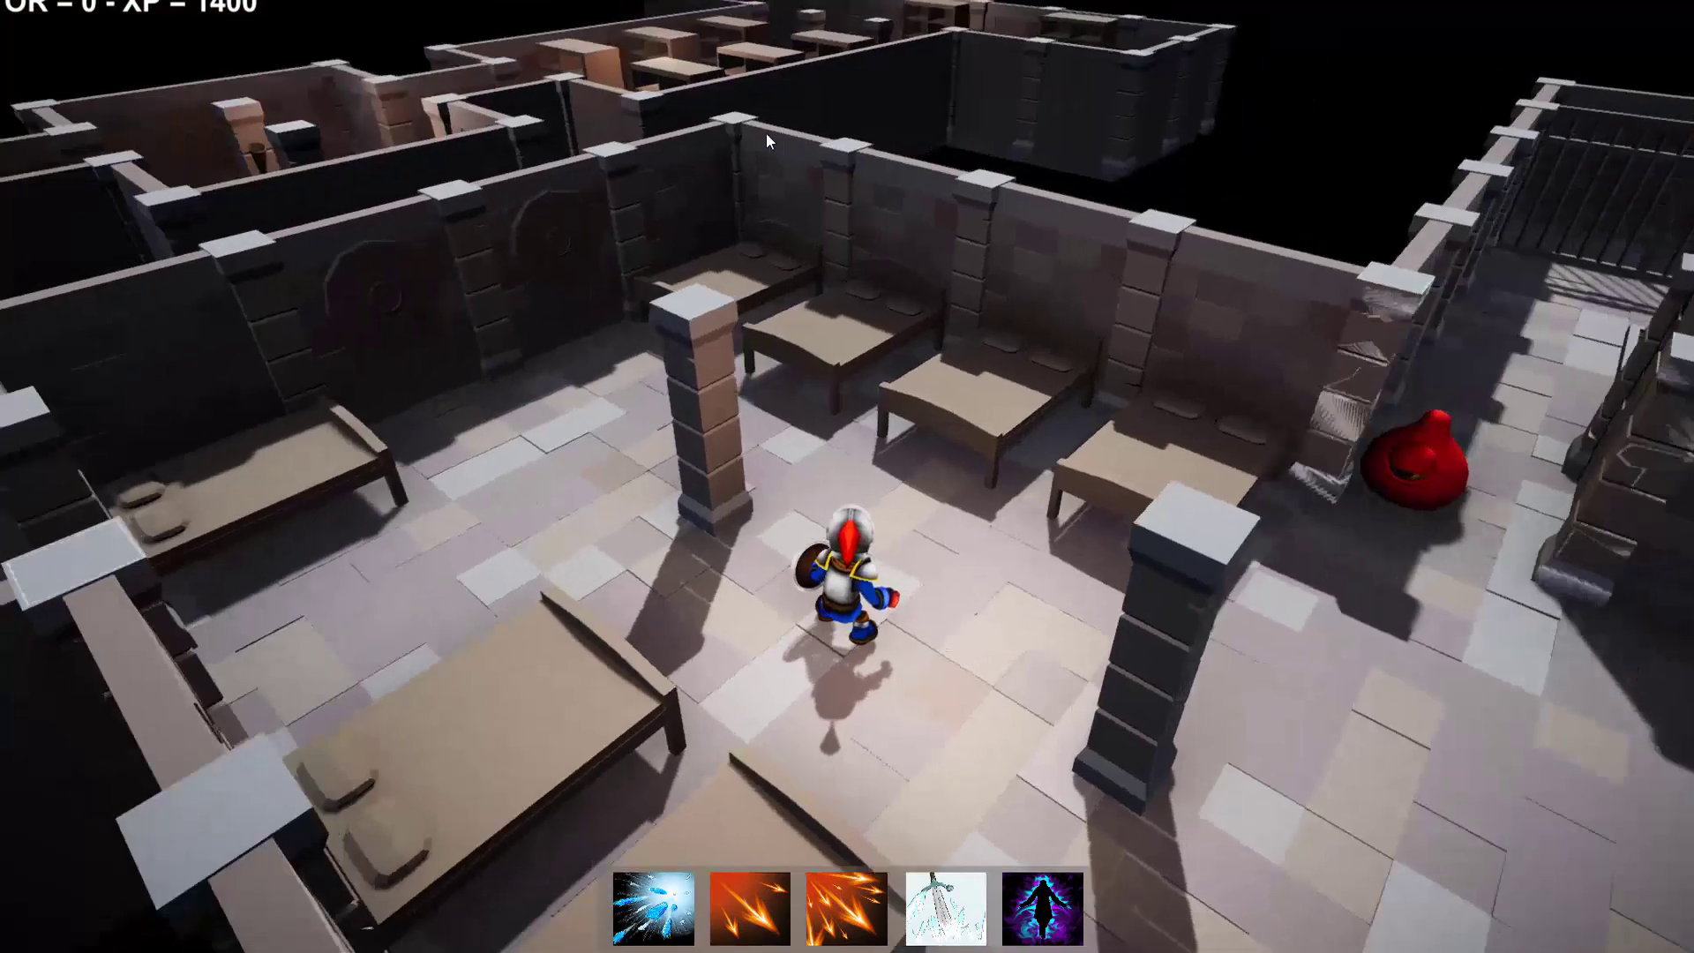
key(w)
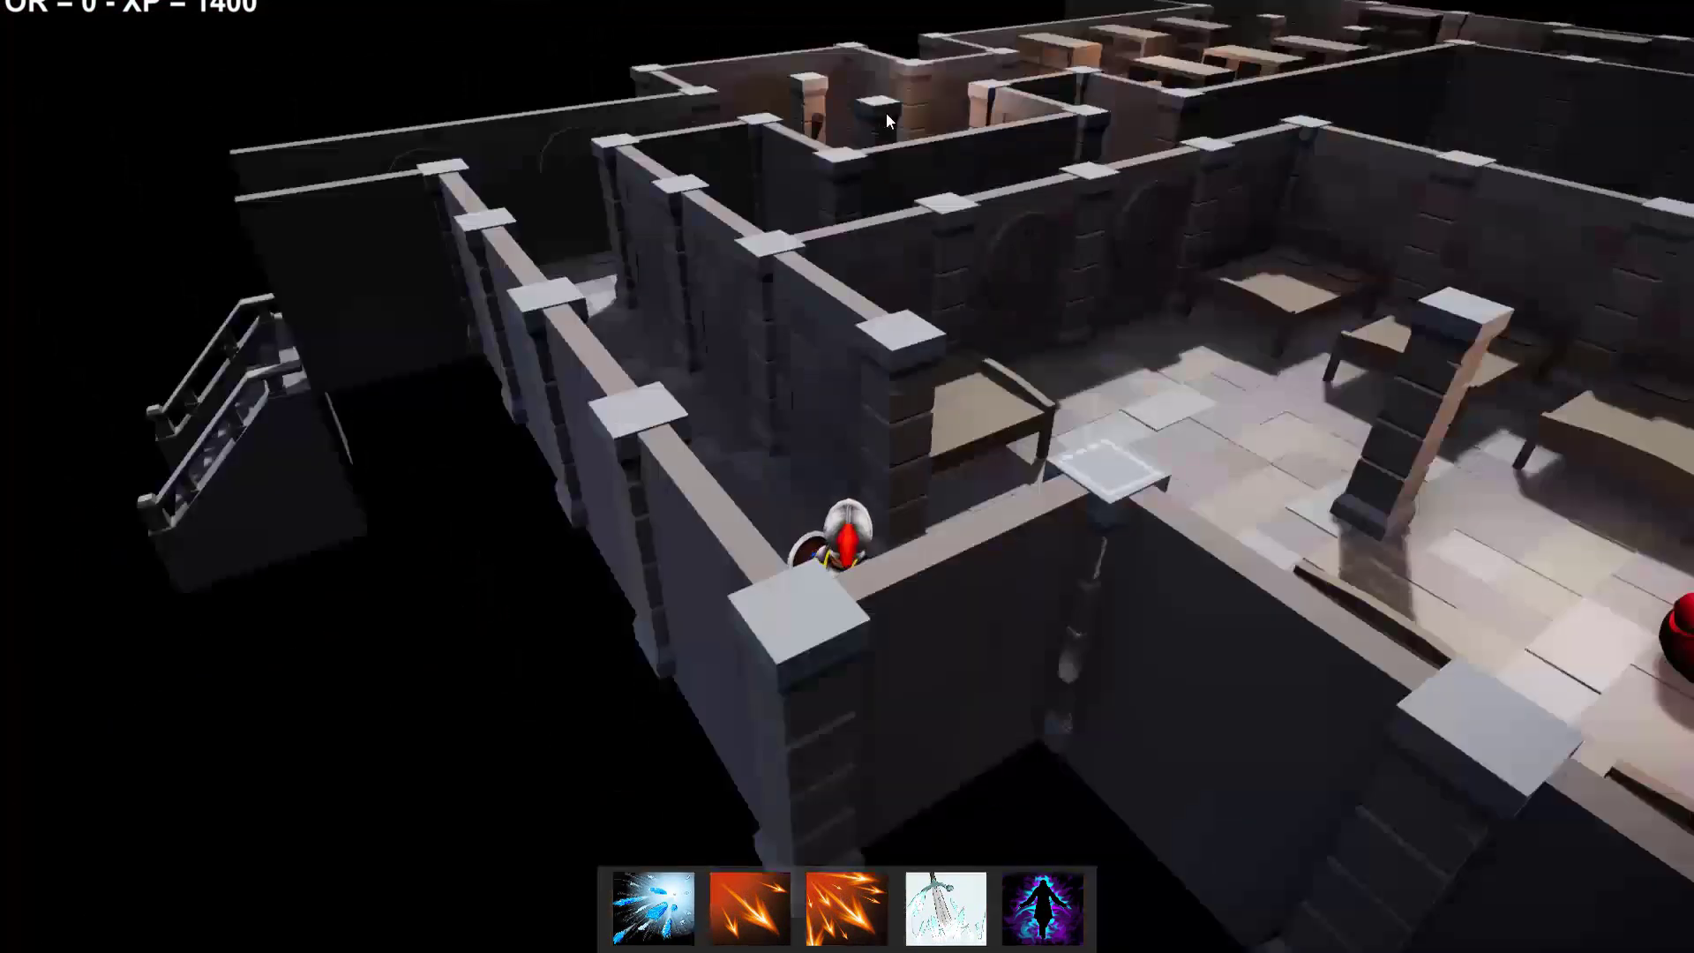
key(s)
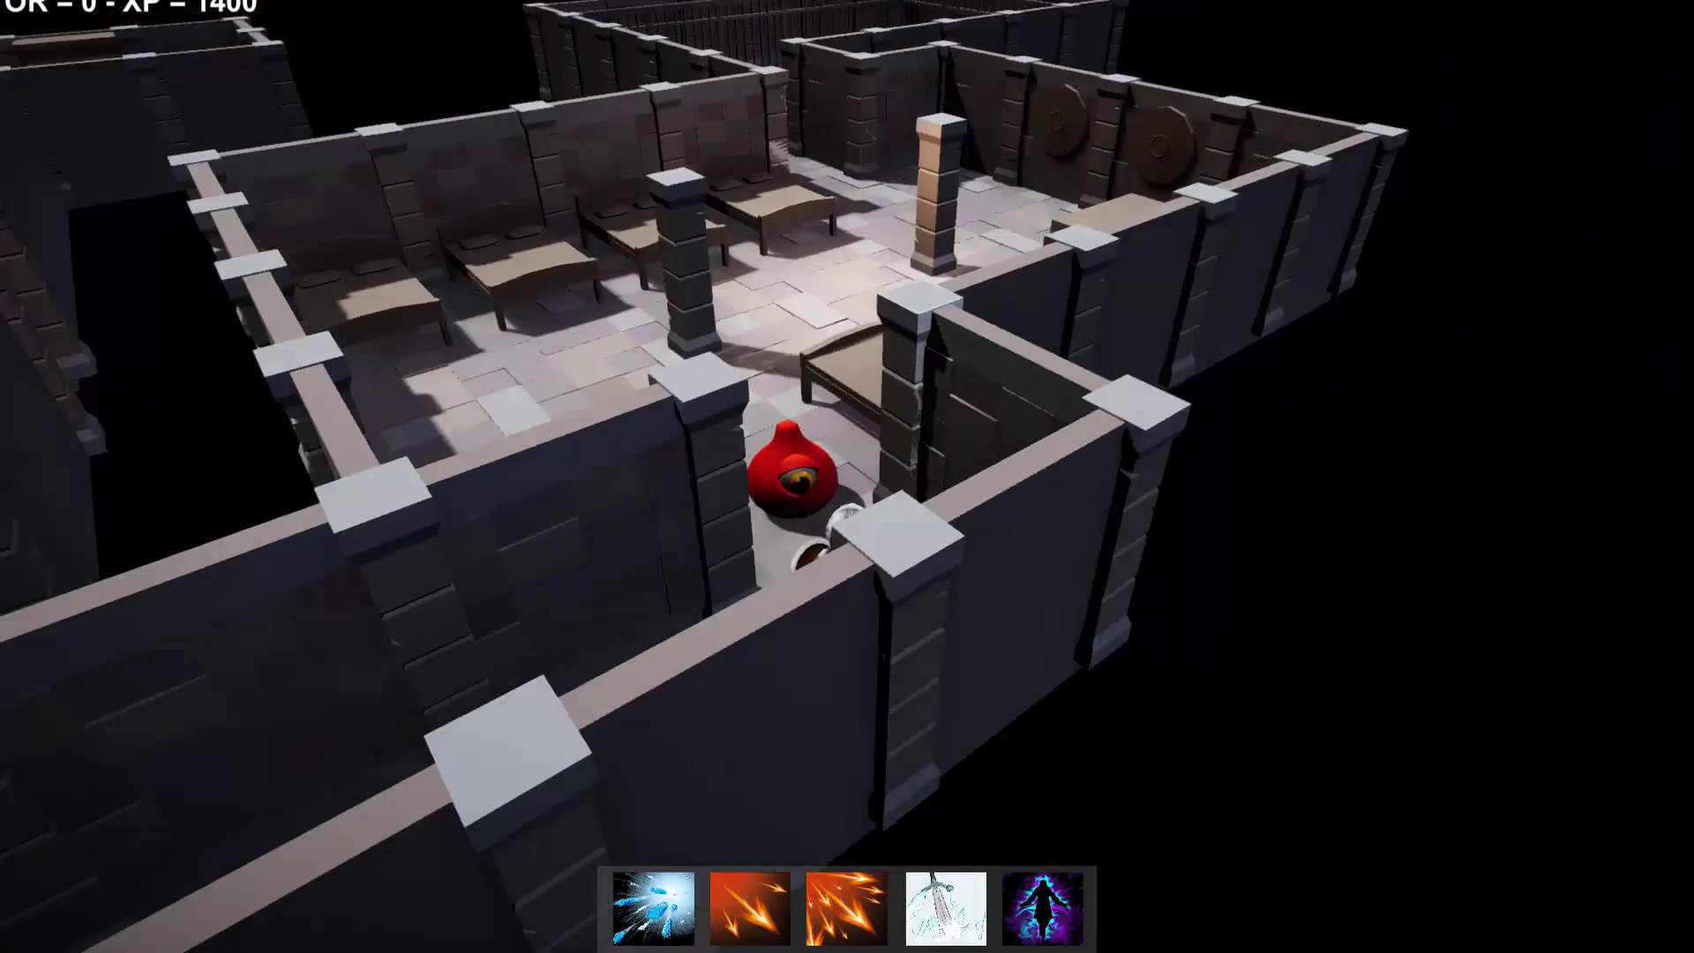
key(5)
key(s)
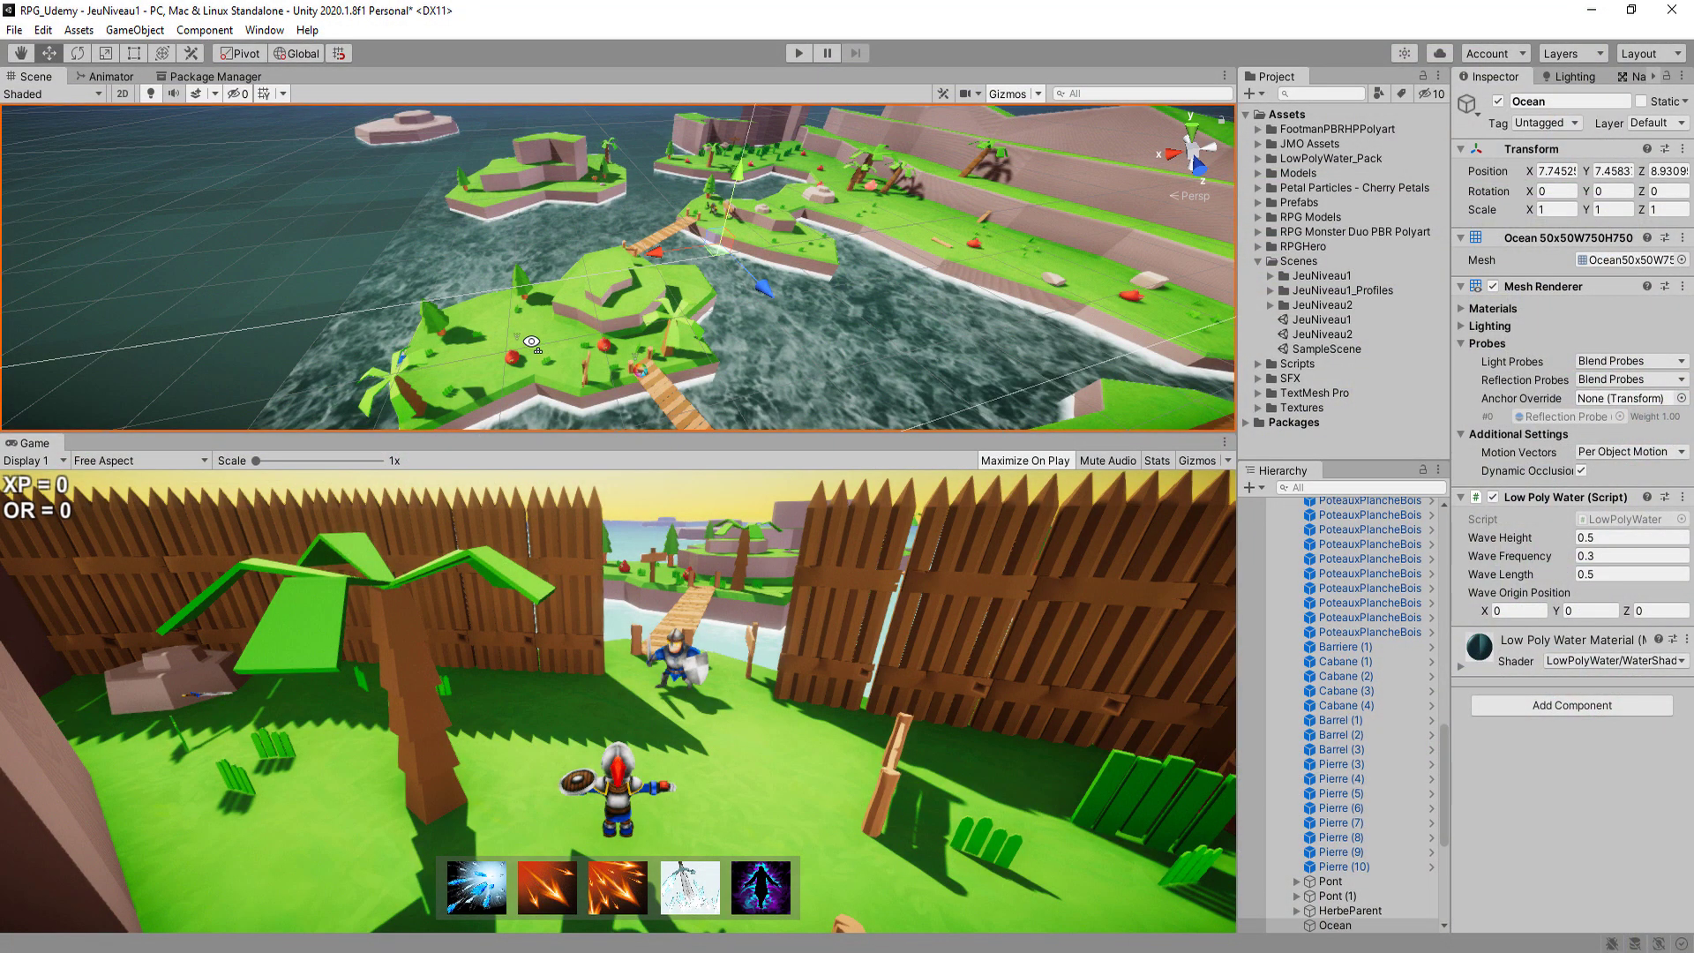
- Enlarge the Scene view in Unity and examine the island level's bridges, fenced camp and terraced cliffs from several angles
right_drag(526, 343, 635, 360)
drag(791, 442, 790, 678)
right_drag(494, 414, 600, 456)
middle_drag(600, 456, 737, 384)
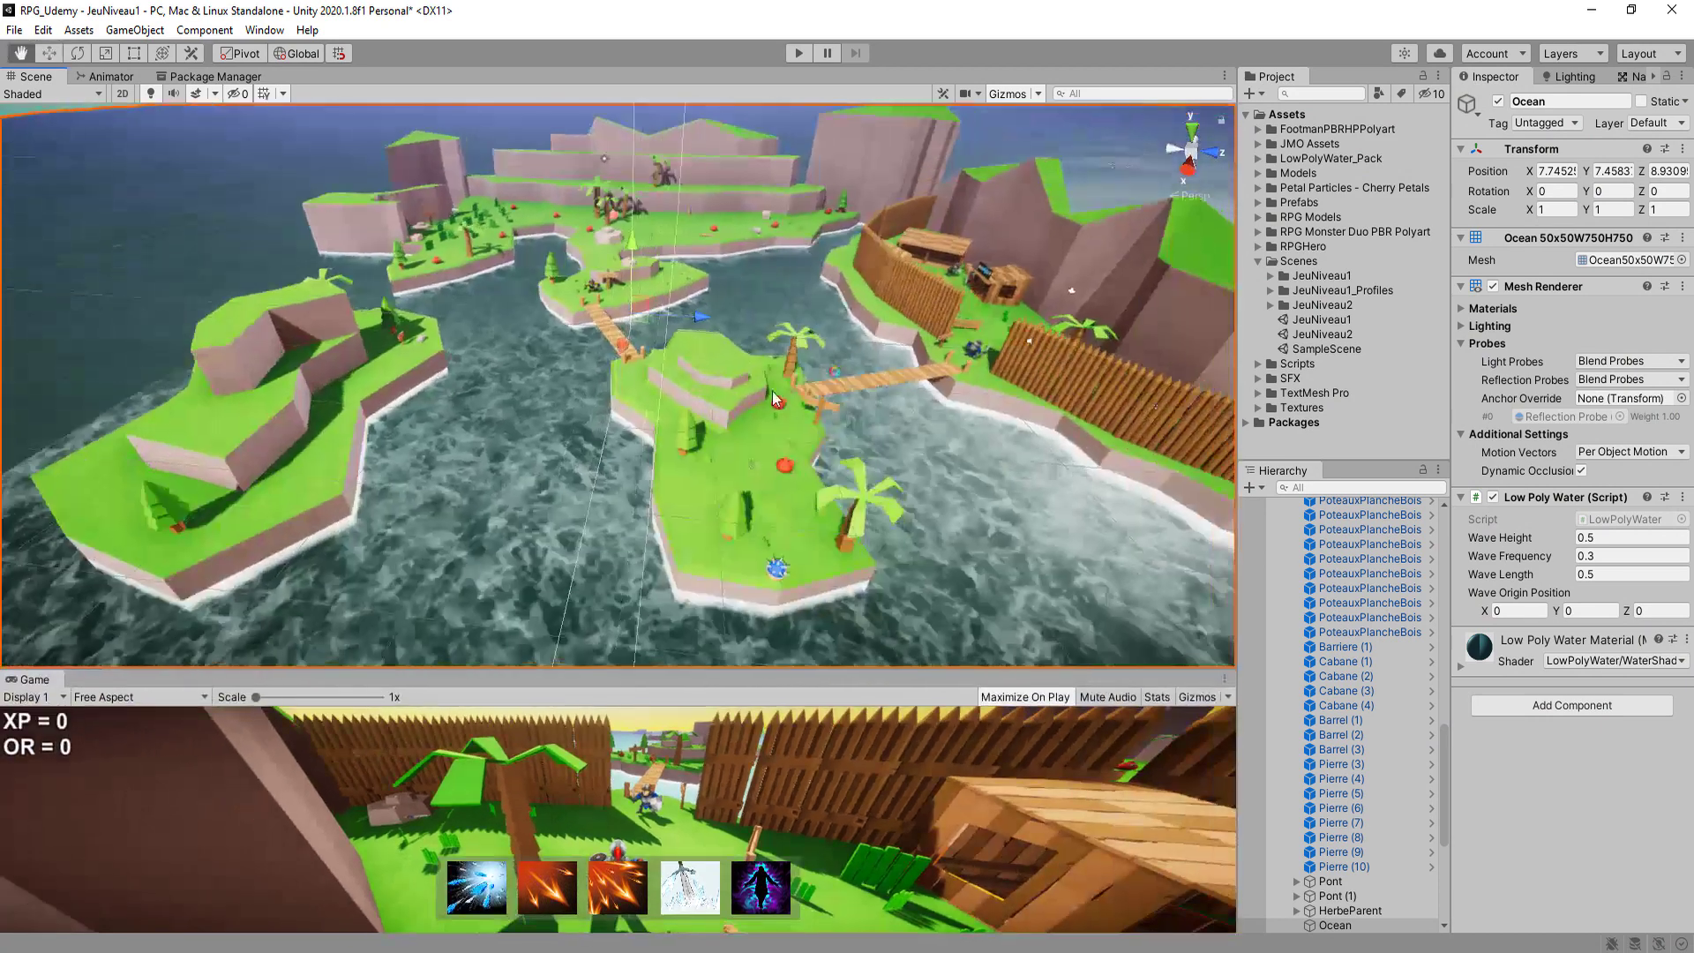
right_drag(737, 384, 815, 397)
middle_drag(815, 397, 730, 461)
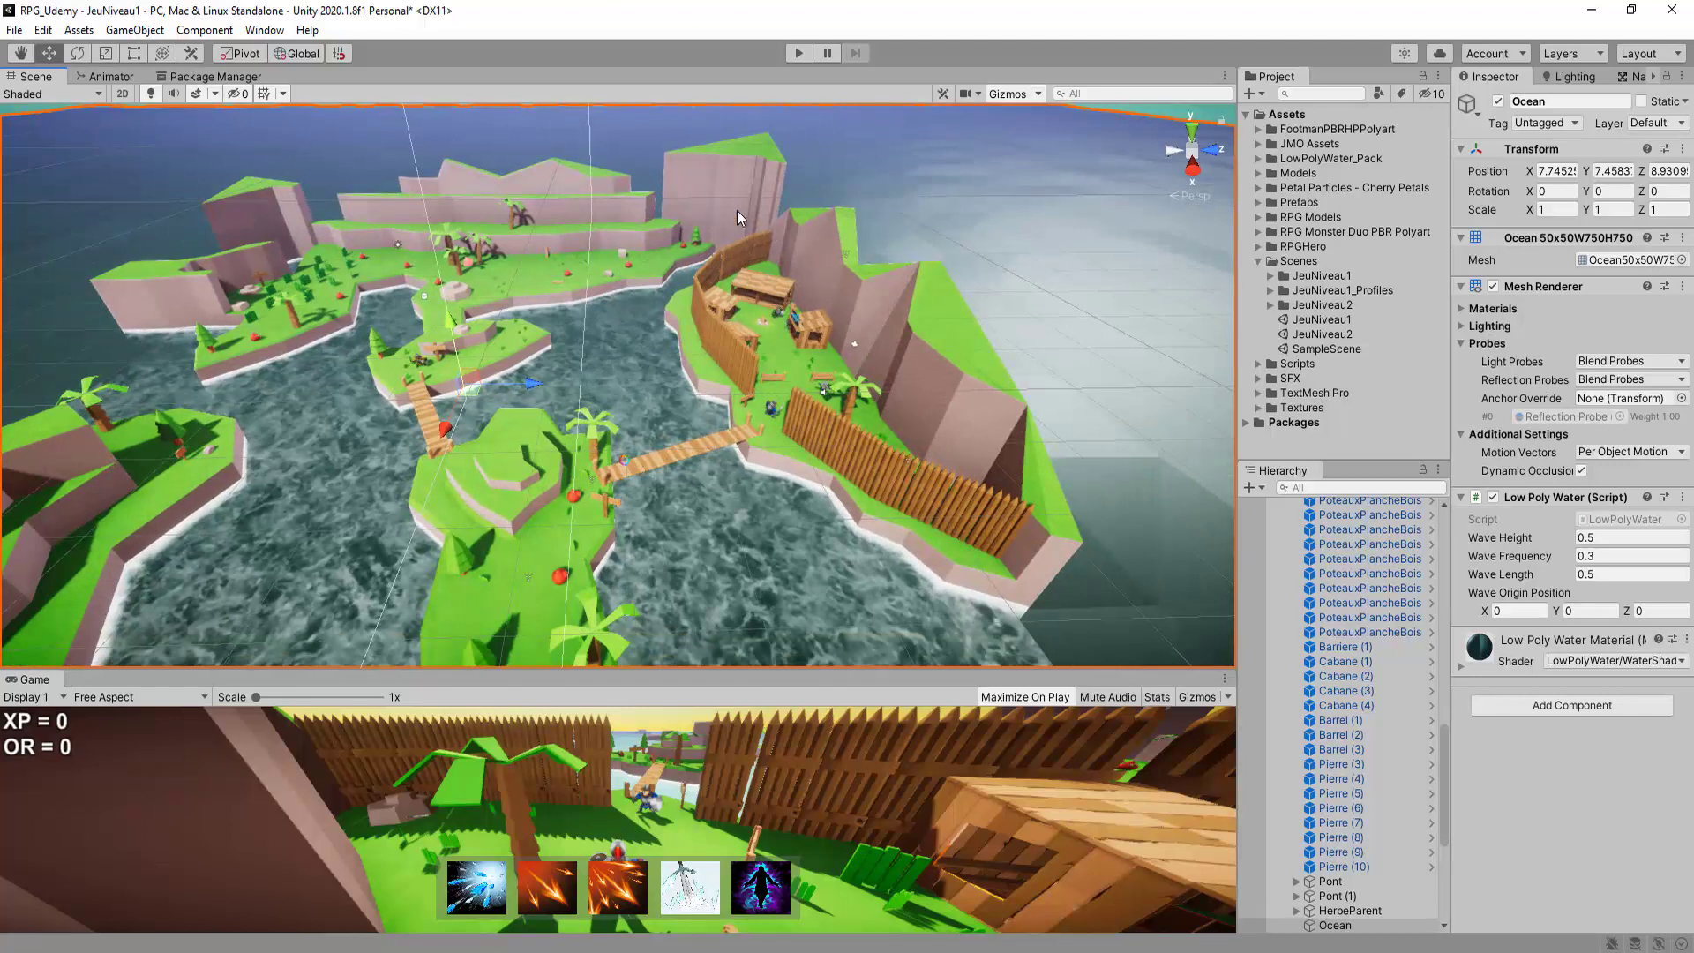
middle_drag(598, 532, 802, 538)
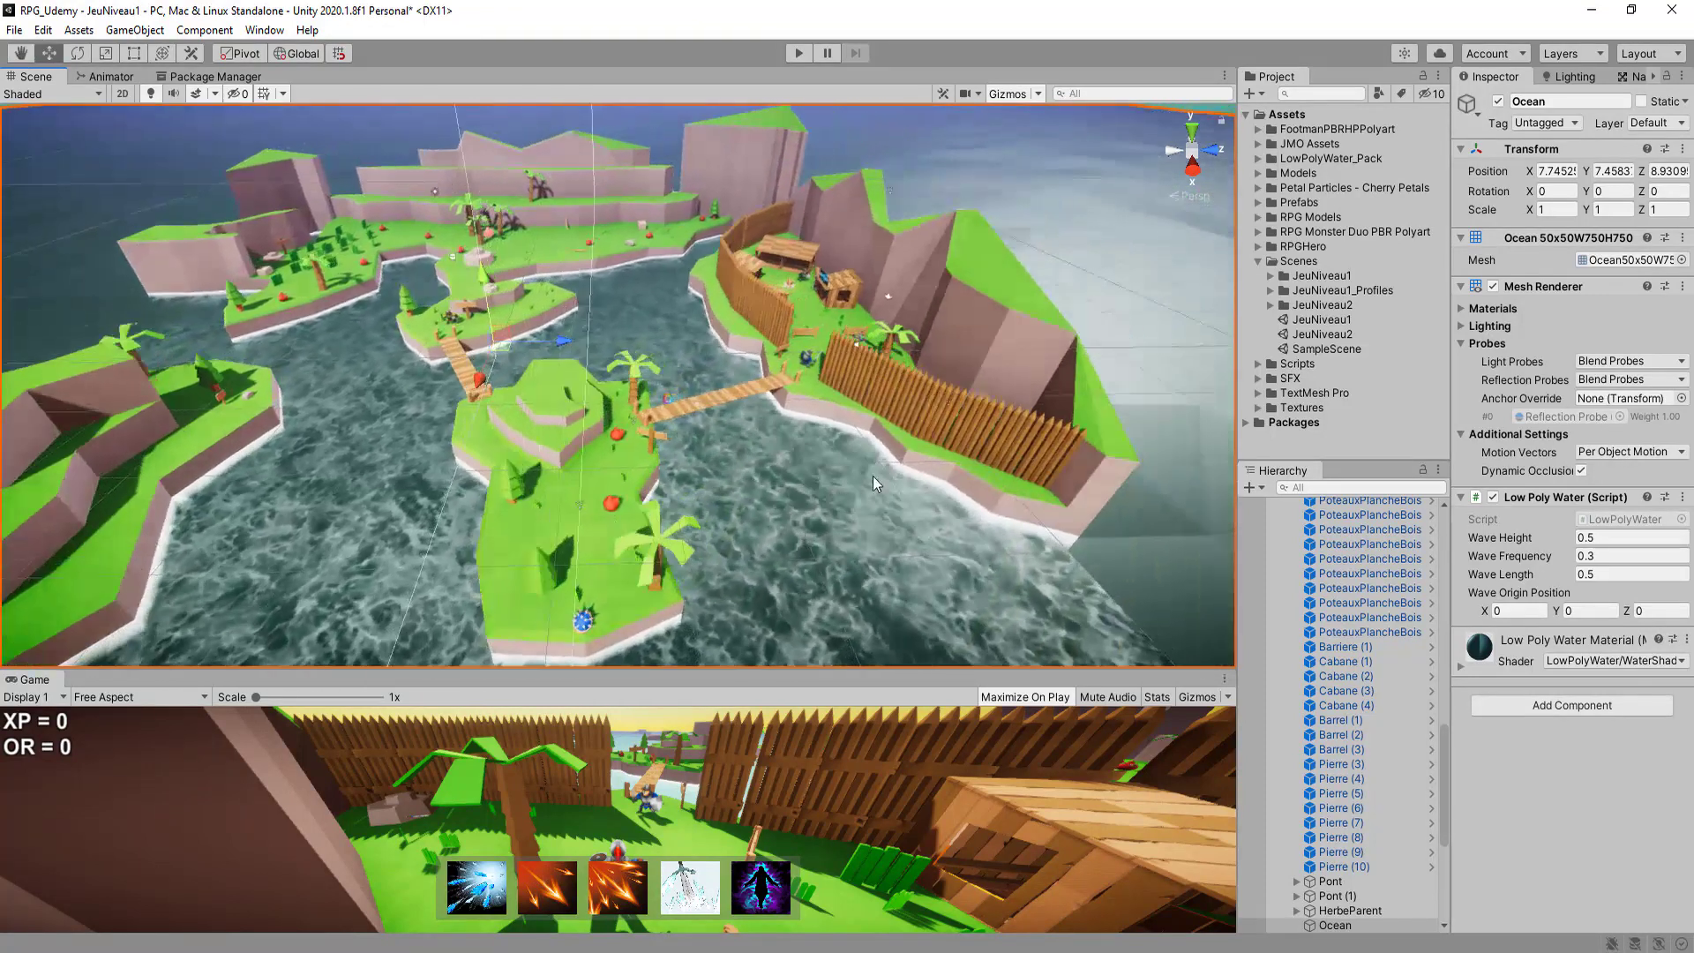
middle_drag(294, 471, 211, 470)
mouse_move(816, 463)
alt+mouse_down()
mouse_move(649, 441)
mouse_move(797, 448)
alt+mouse_up()
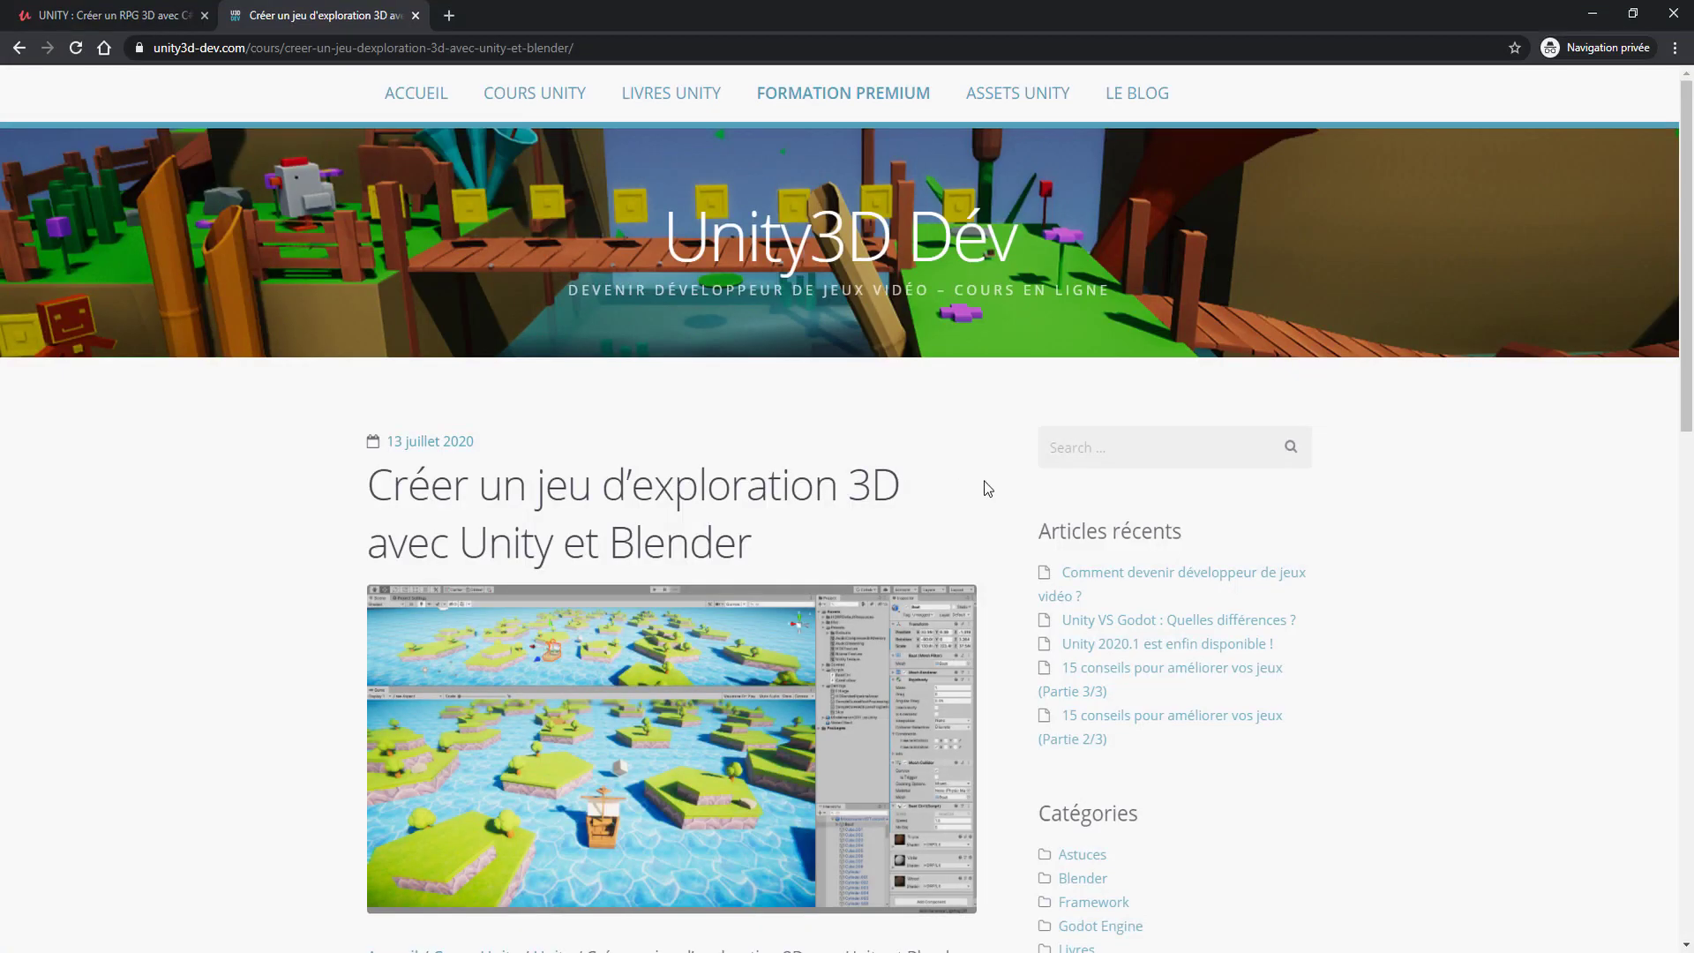
- Switch to the browser and look through the course page "Créer un jeu d'exploration 3D avec Unity et Blender"
scroll(986, 540, down, 3)
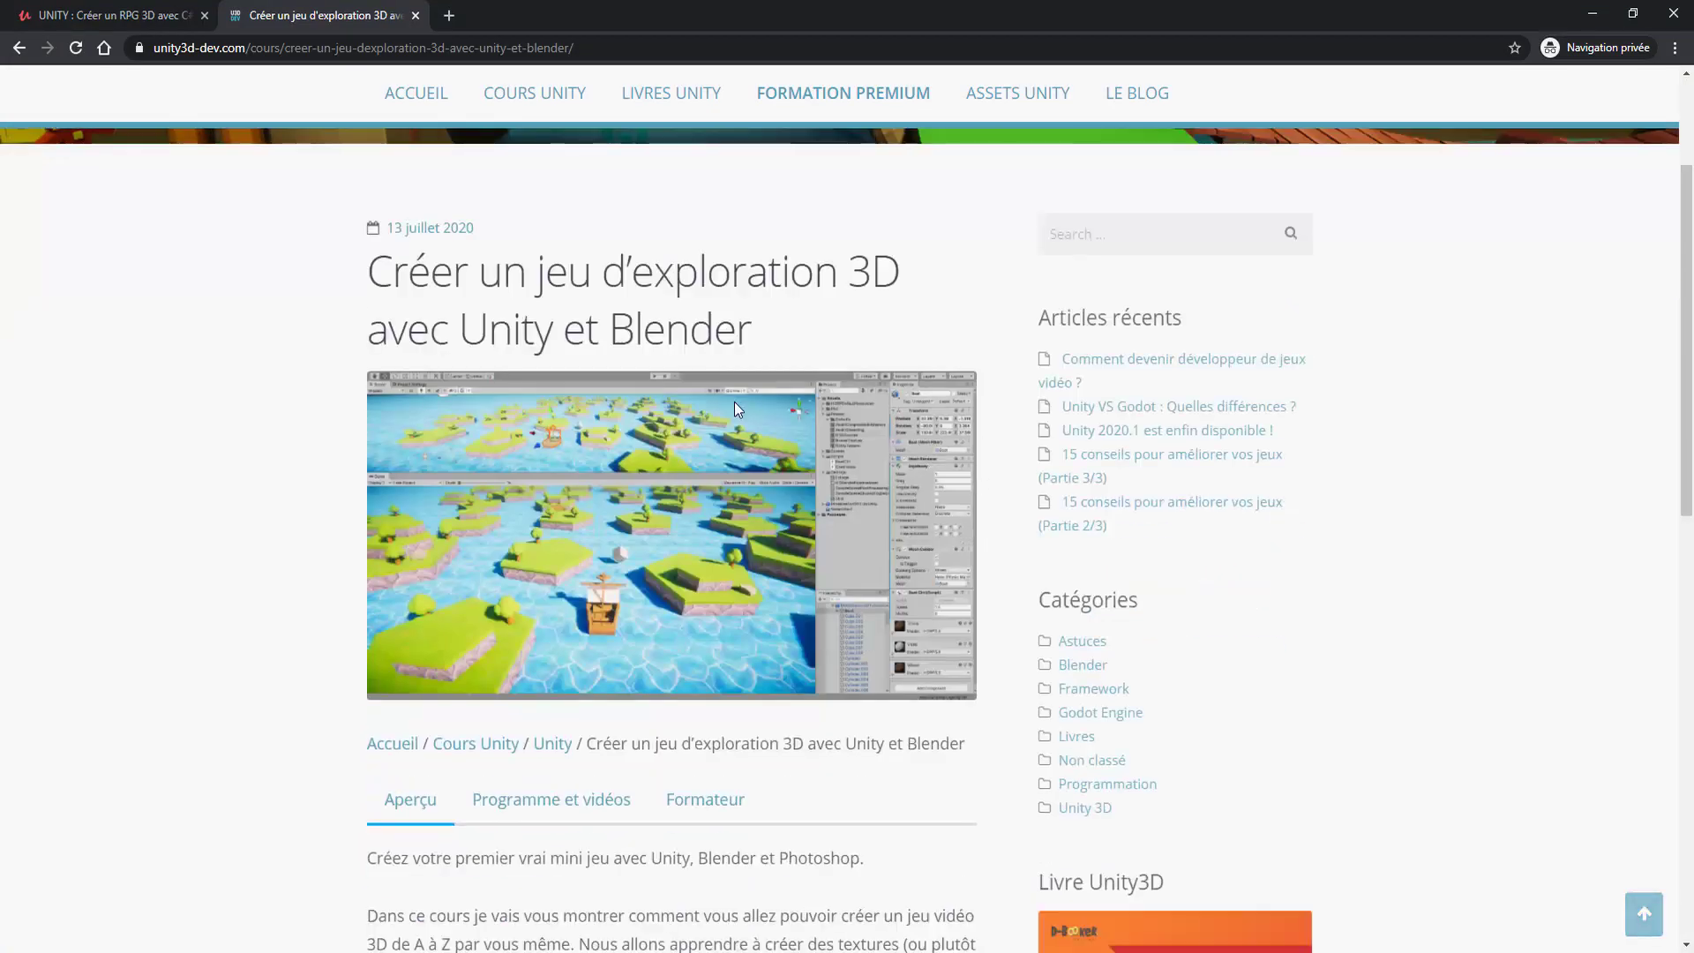
scroll(592, 242, down, 3)
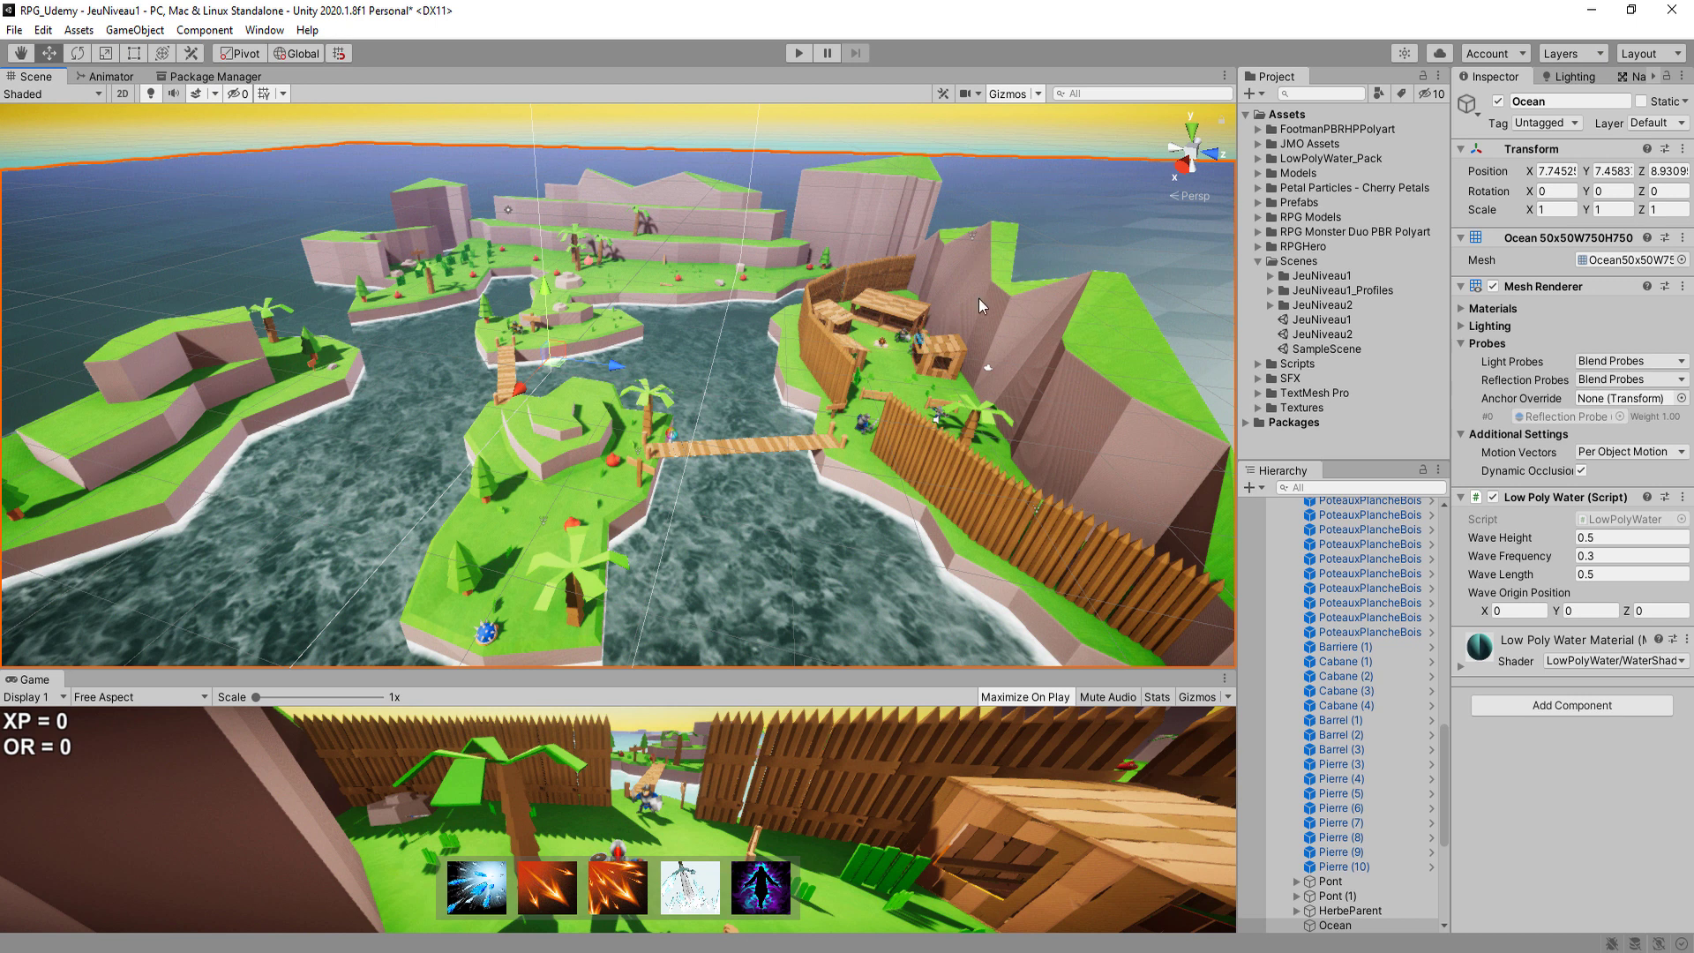
- Return to Unity, examine the fenced camp with its huts and guards, and select the campfire's fire effect
key(z)
right_drag(756, 394, 794, 424)
key(w)
alt+drag(794, 424, 740, 515)
click(810, 469)
right_drag(877, 457, 839, 490)
middle_drag(838, 491, 679, 443)
scroll(759, 489, up, 6)
right_drag(679, 443, 942, 360)
middle_drag(942, 359, 696, 371)
right_drag(696, 370, 608, 398)
middle_drag(609, 398, 680, 443)
scroll(637, 495, up, 7)
middle_drag(638, 495, 589, 446)
click(590, 445)
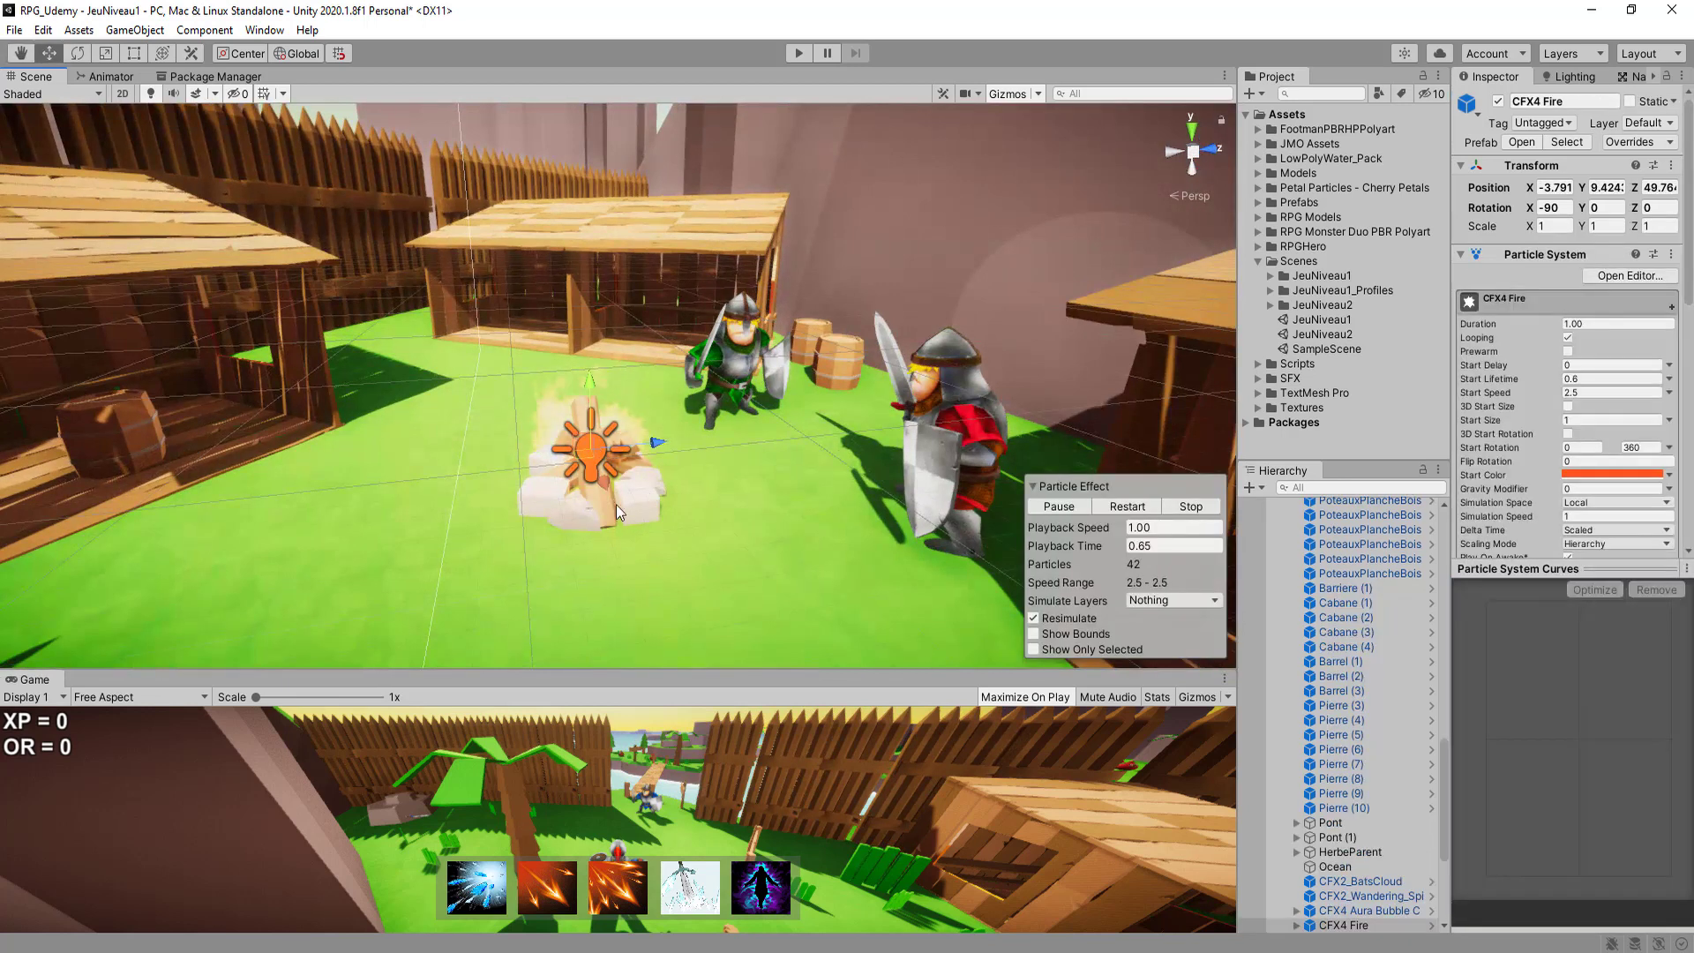
- Focus on the wooden sign beside the bridge and inspect the surrounding islands from above
right_drag(590, 446, 515, 400)
click(516, 389)
key(f)
scroll(669, 416, down, 10)
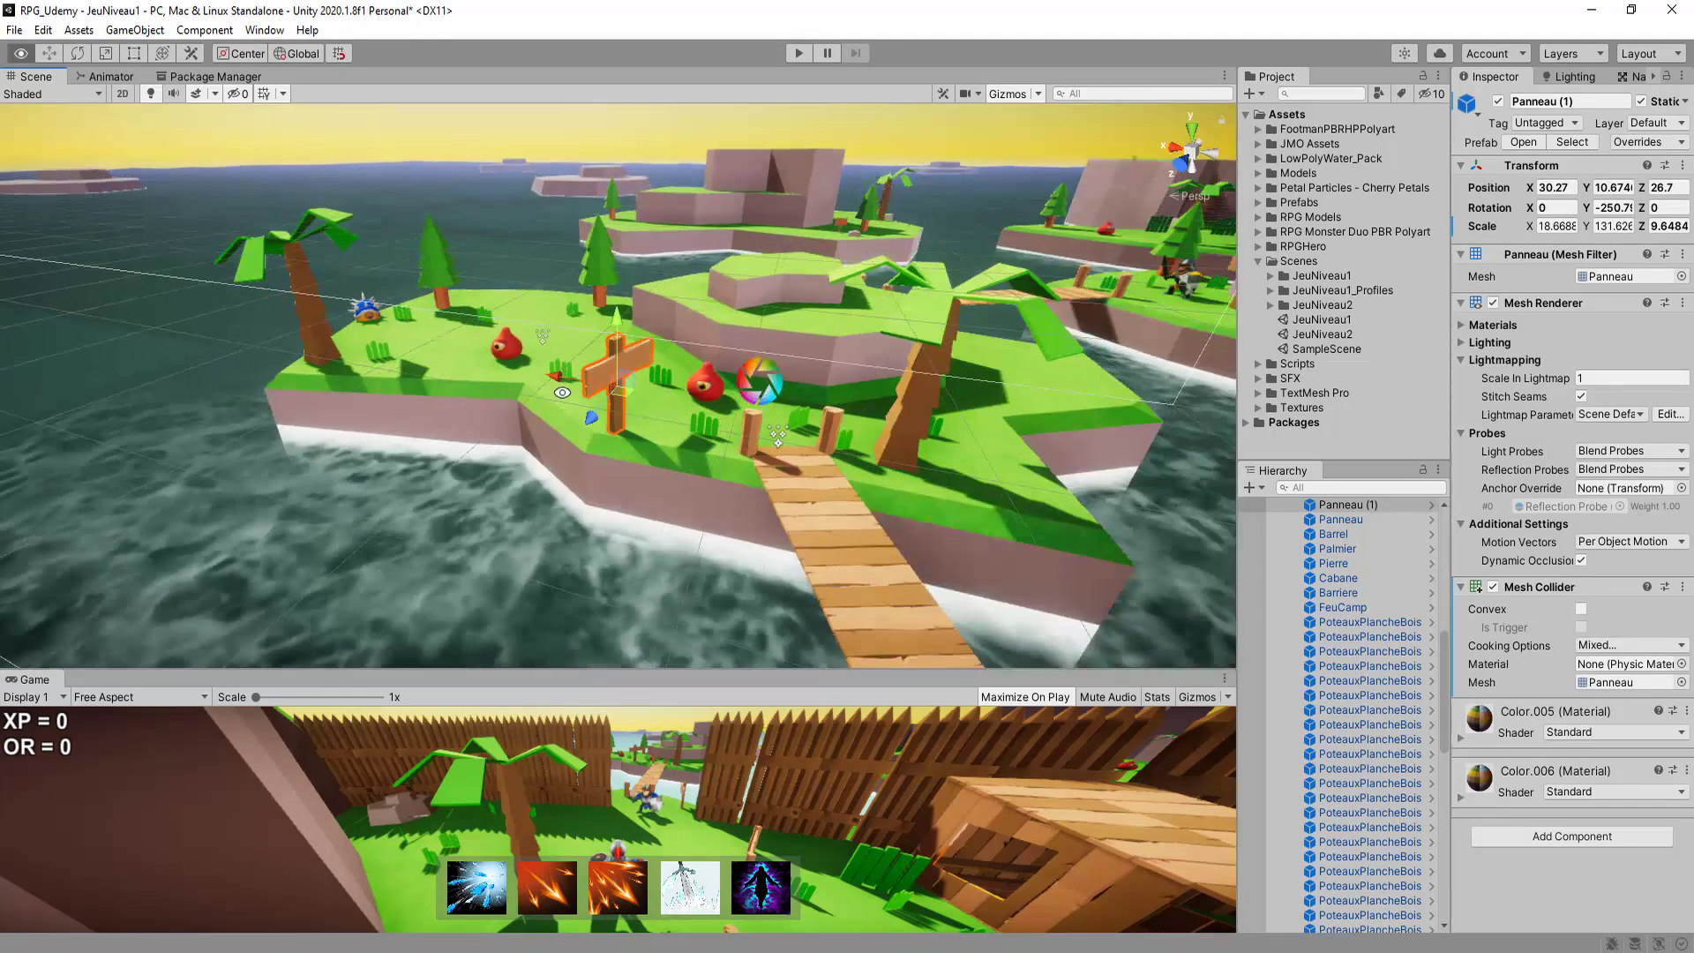
alt+drag(562, 393, 807, 363)
middle_drag(807, 363, 609, 649)
alt+drag(708, 409, 503, 305)
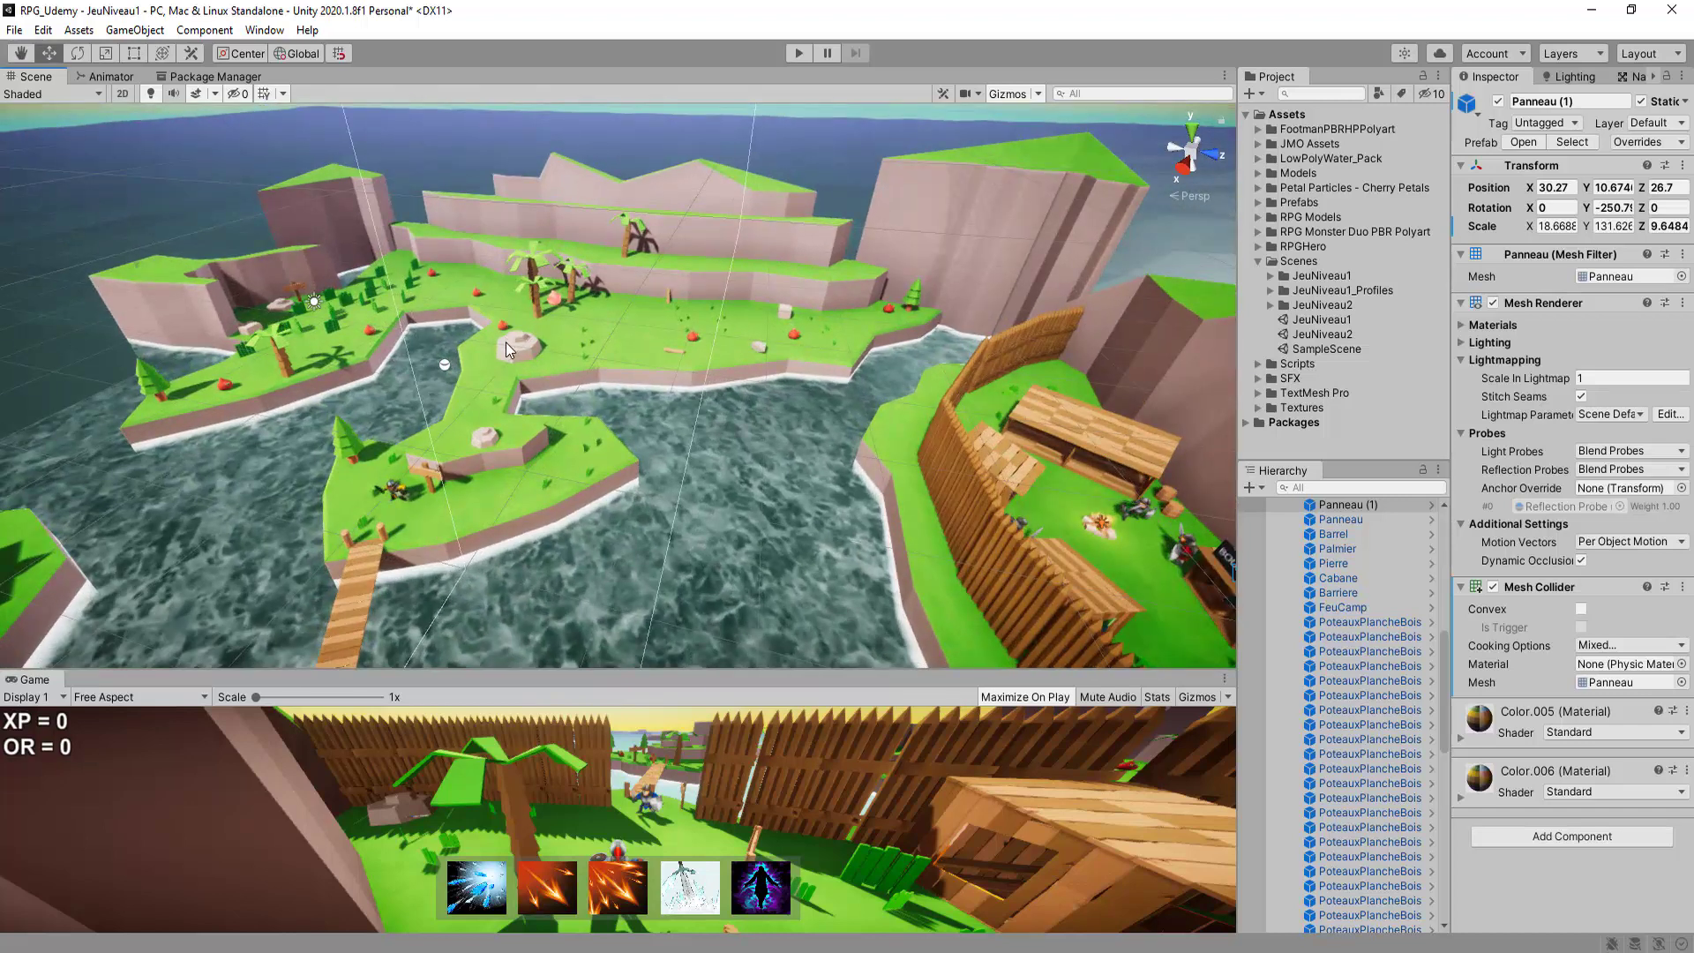
click(507, 342)
key(f)
scroll(615, 370, up, 10)
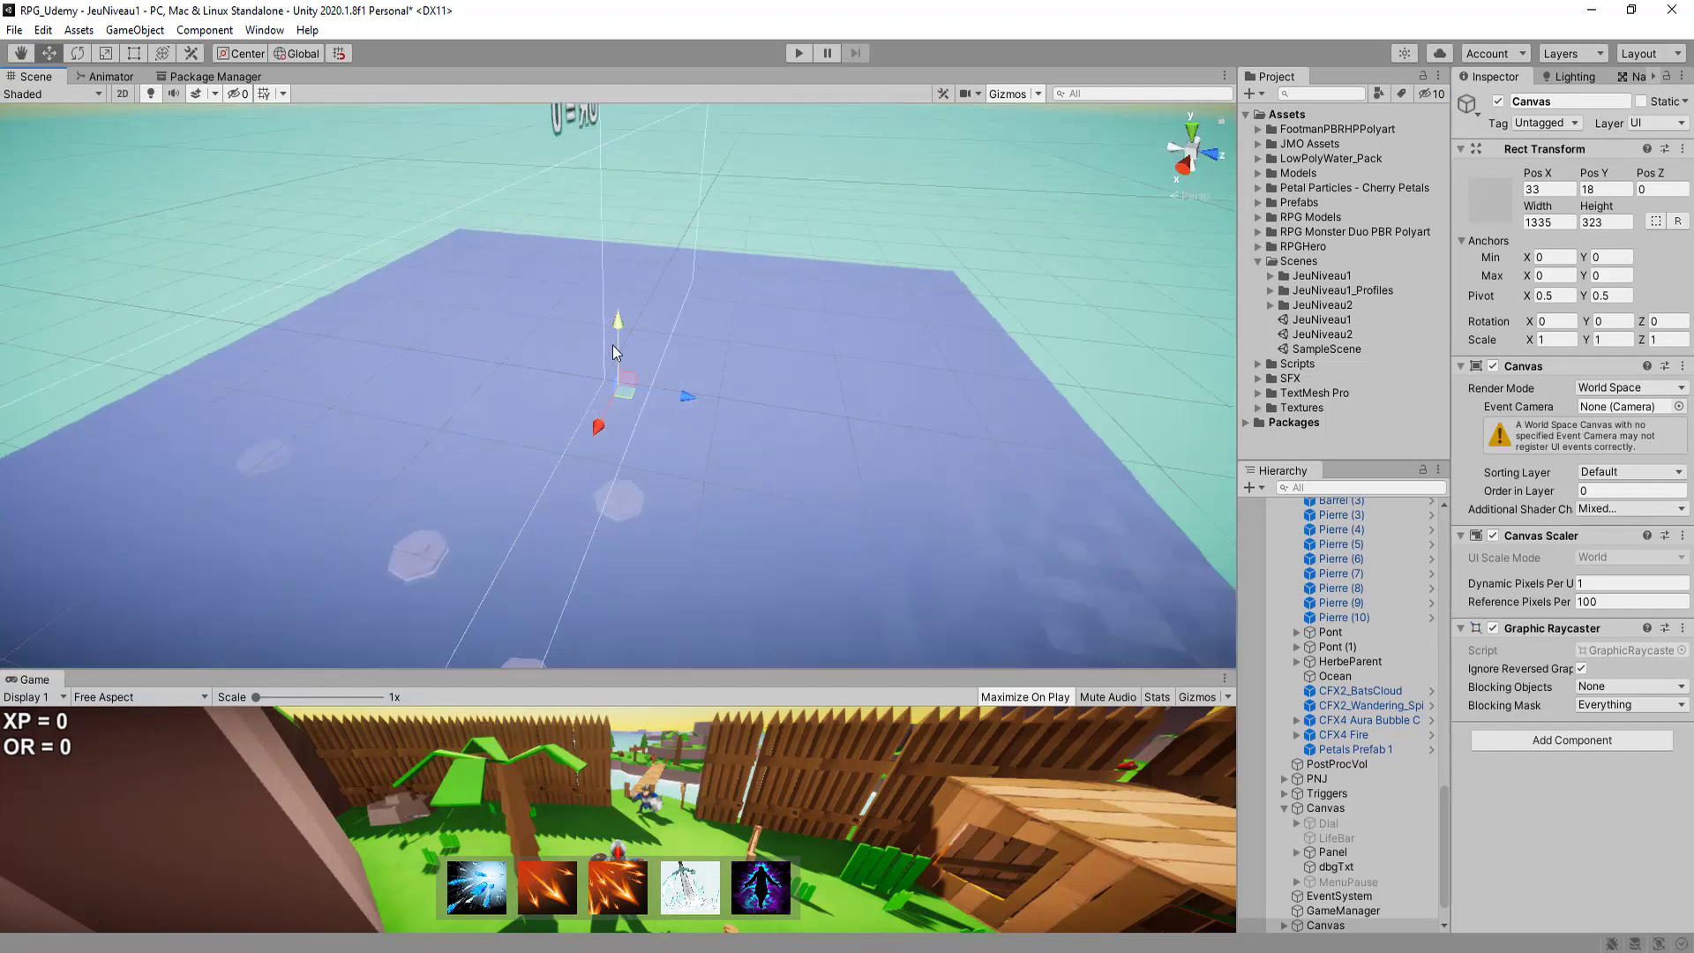
scroll(503, 276, up, 2)
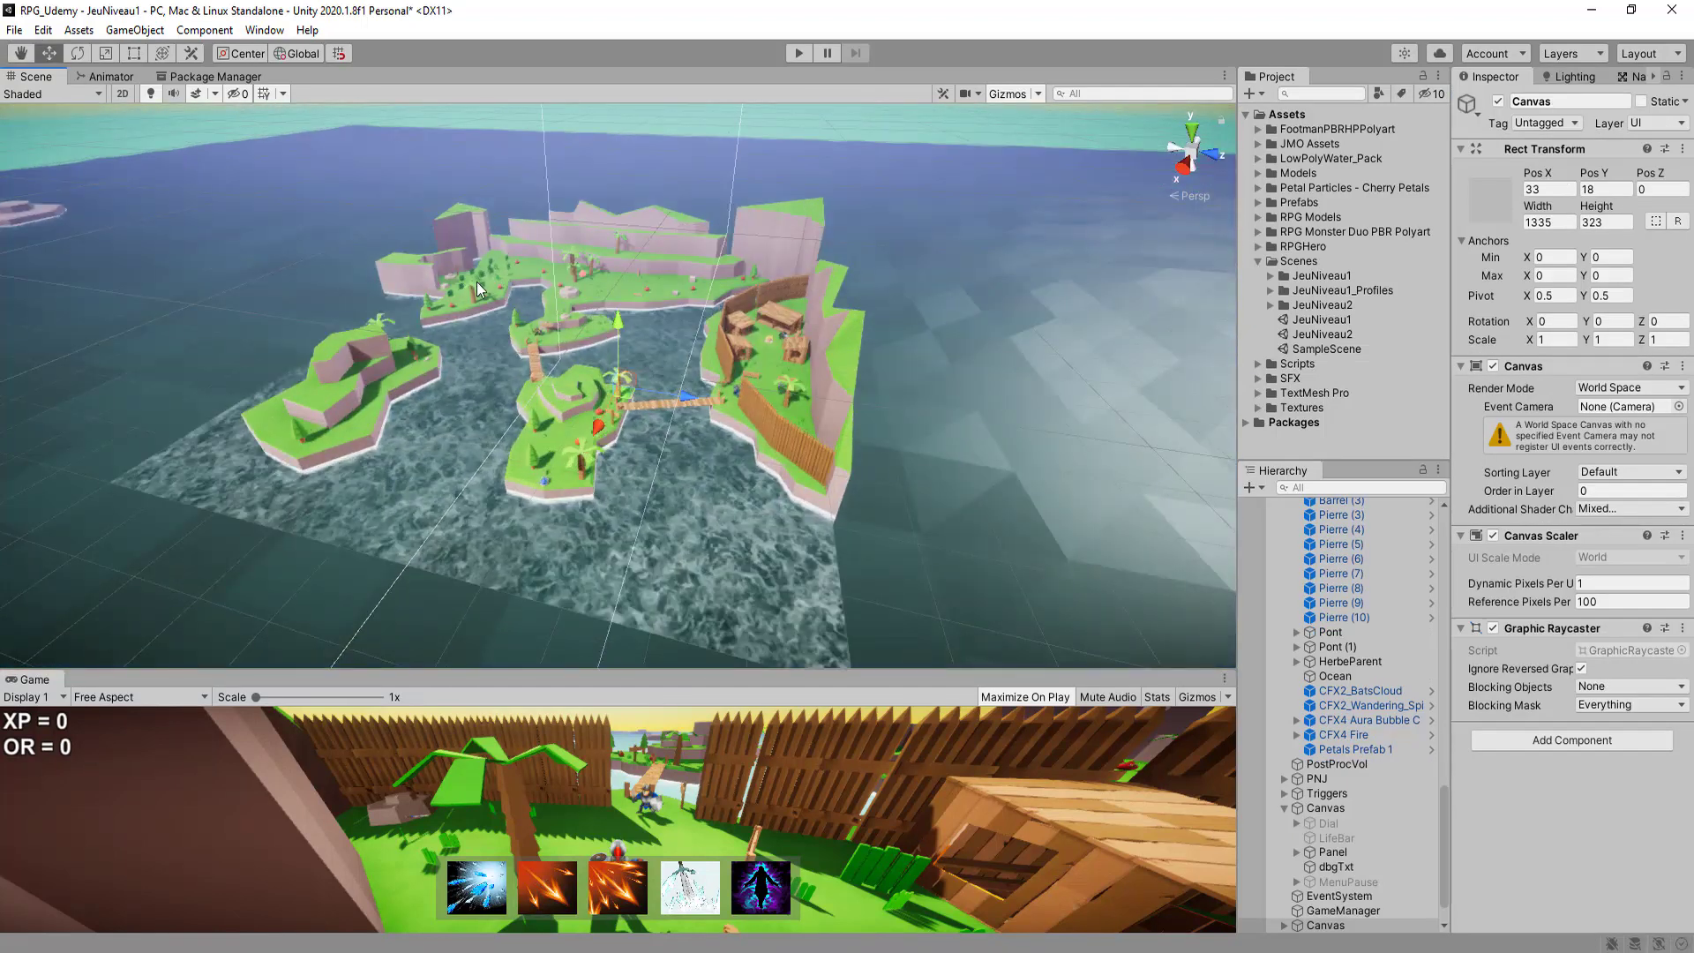
- Focus on the palm tree beside the tall grass and inspect the cave entrance and the neighbouring meadow
click(473, 284)
key(f)
scroll(653, 330, up, 5)
right_drag(675, 380, 658, 332)
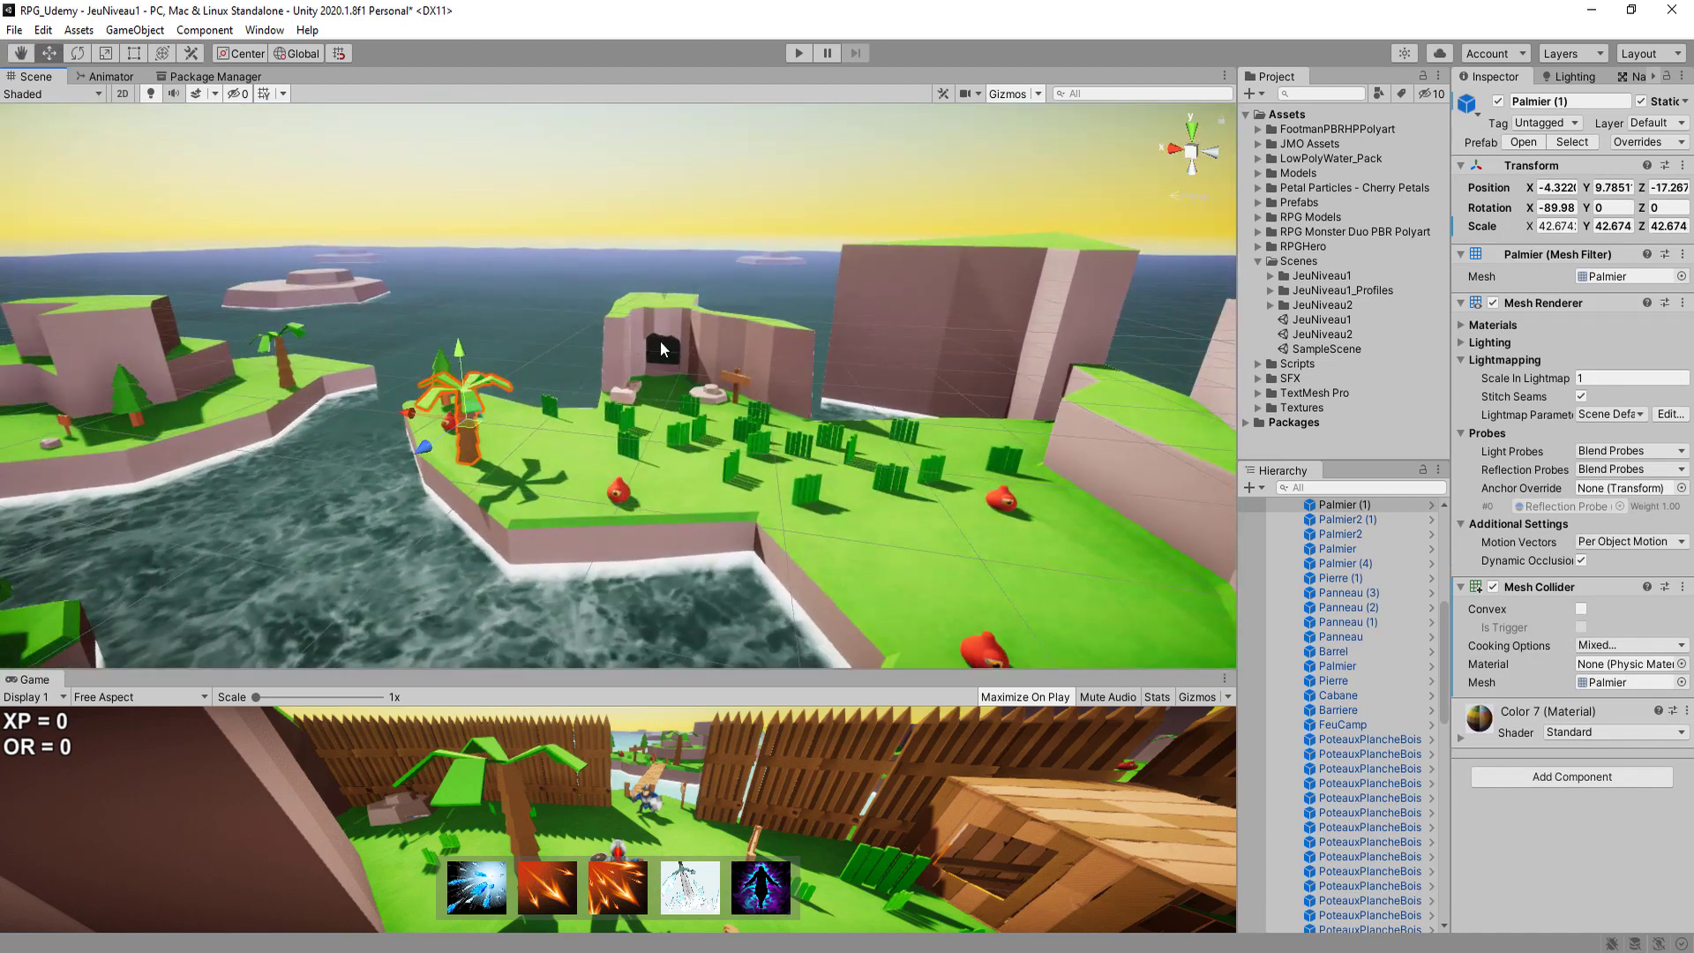
right_drag(712, 241, 648, 383)
scroll(777, 388, down, 1)
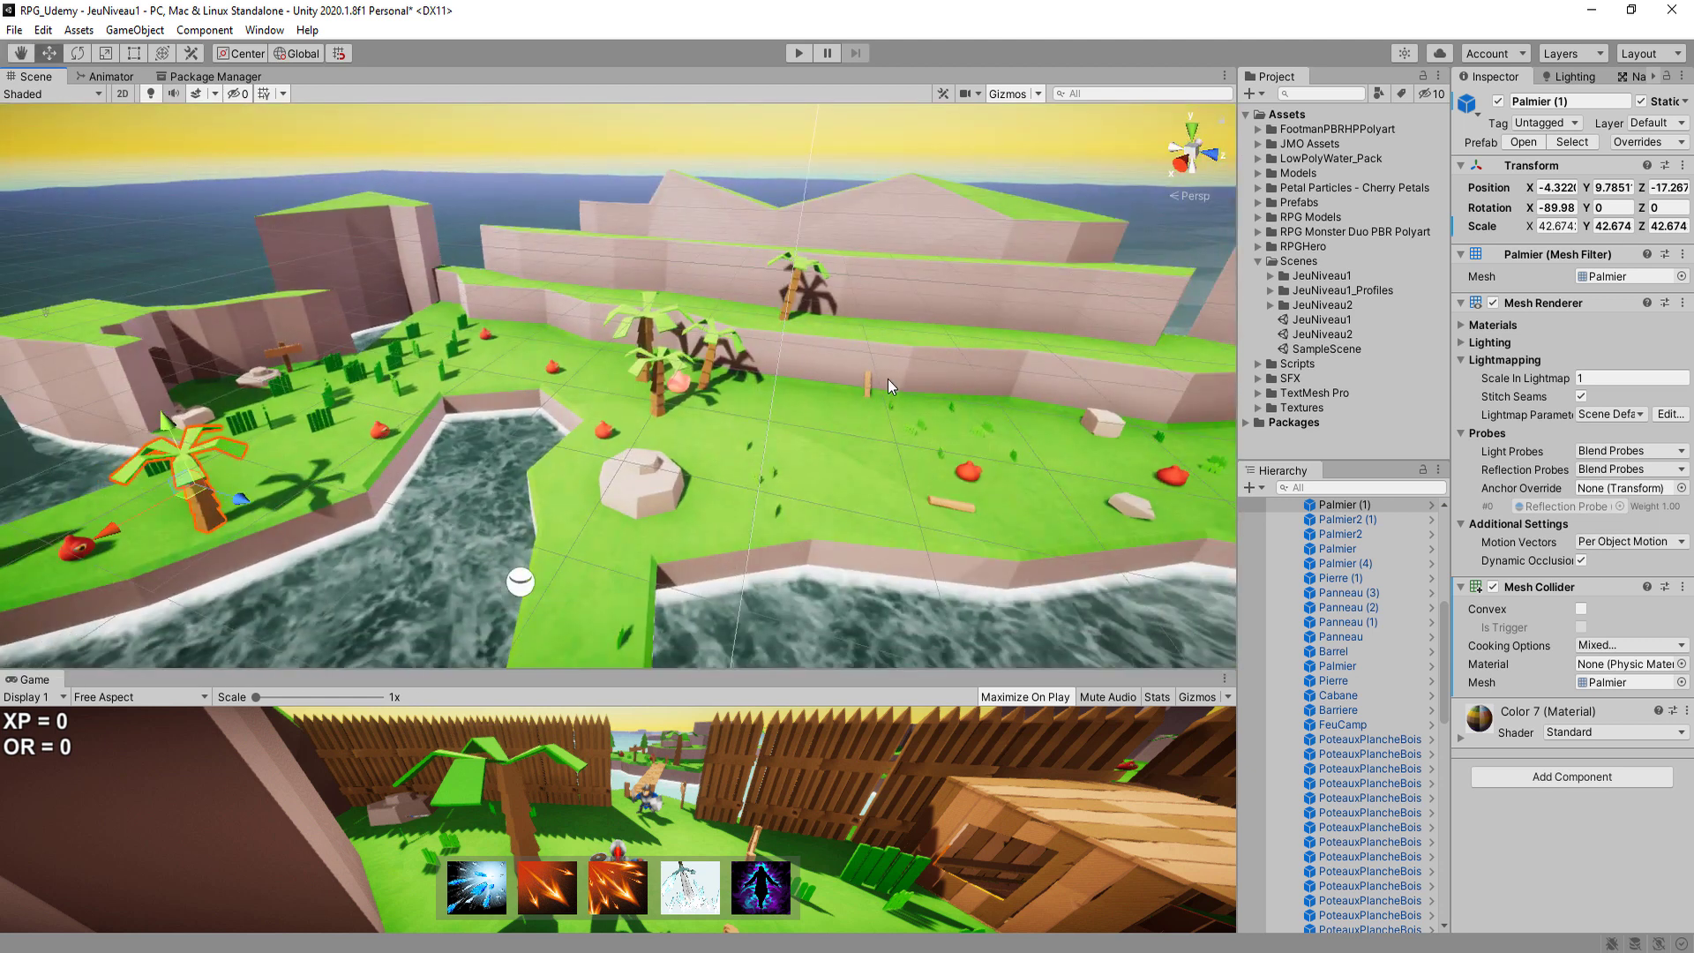
- Enlarge the Game view and collapse the Decoration group in the scene hierarchy
drag(690, 674, 690, 269)
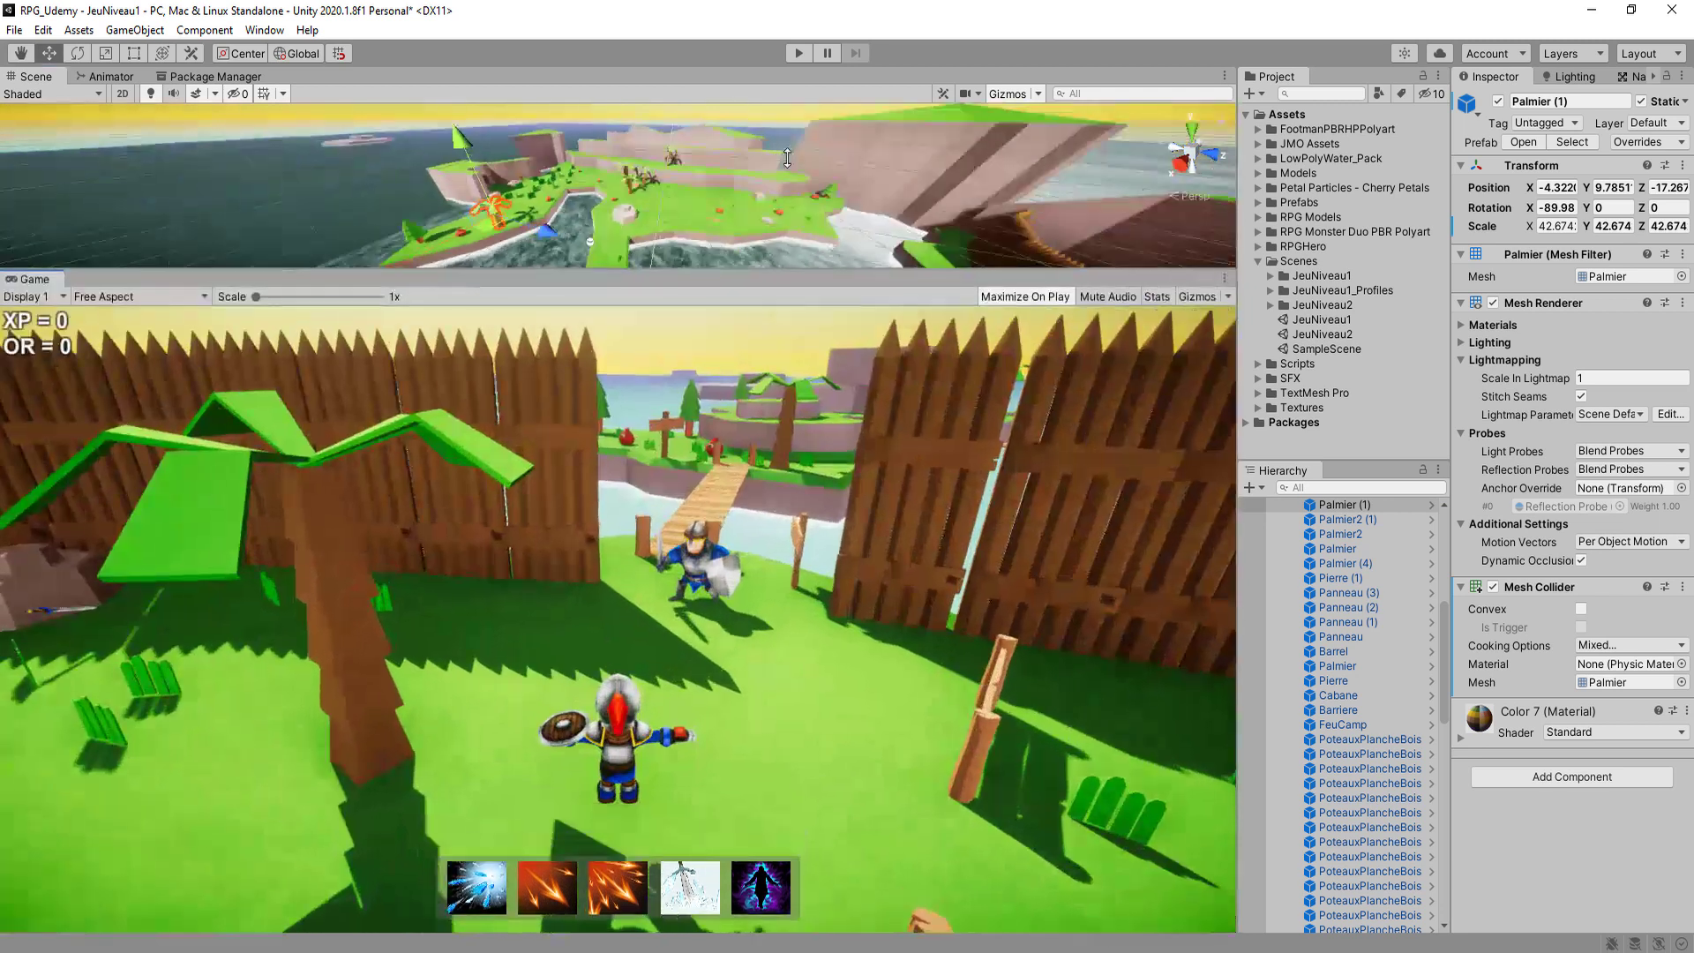
scroll(1370, 567, up, 2)
scroll(1370, 566, up, 3)
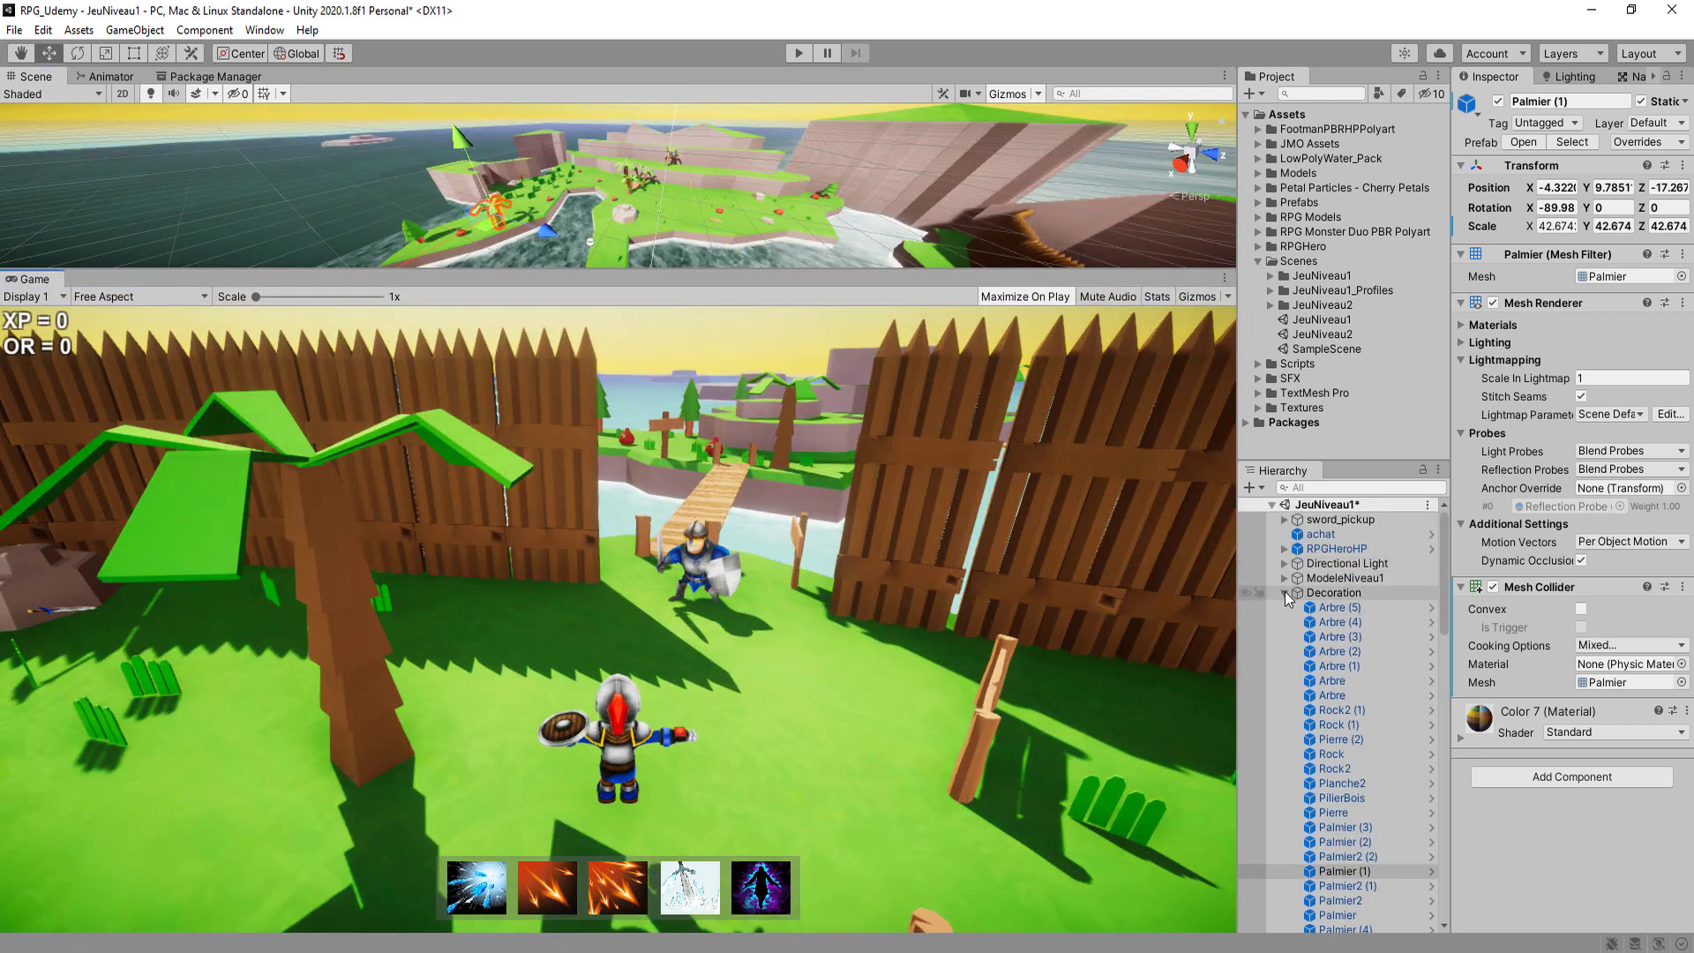
click(1285, 592)
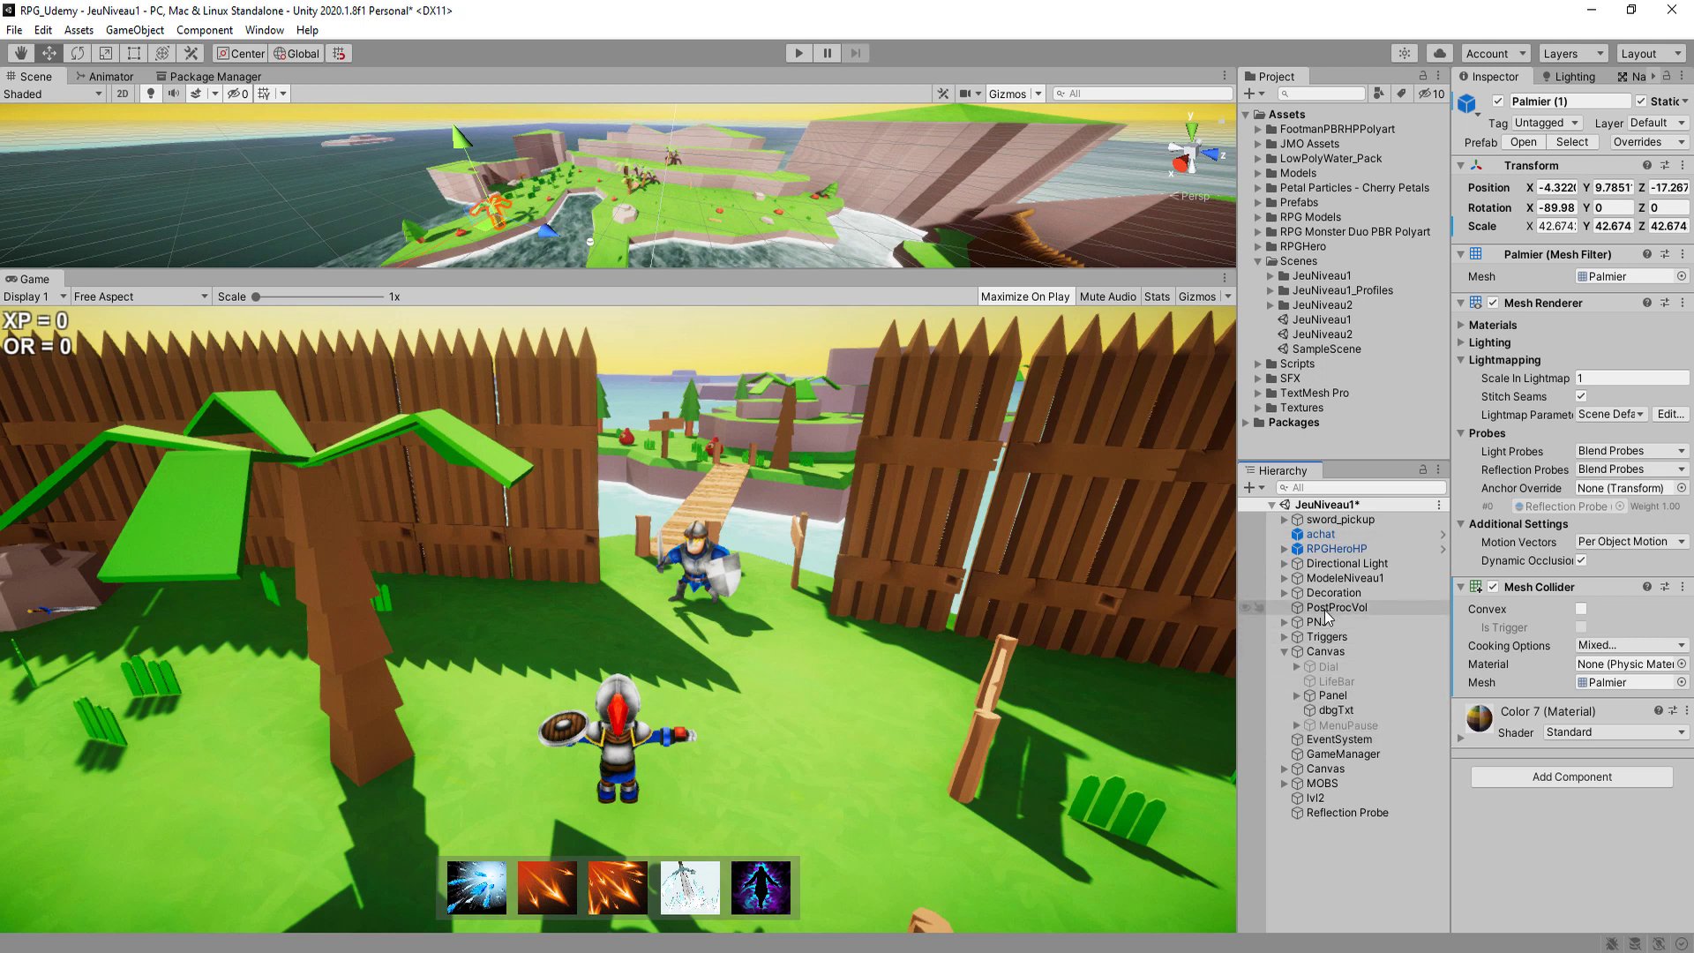
- Disable and re-enable the Post-process Volume on PostProcVol to compare the game's look with and without effects
click(1276, 607)
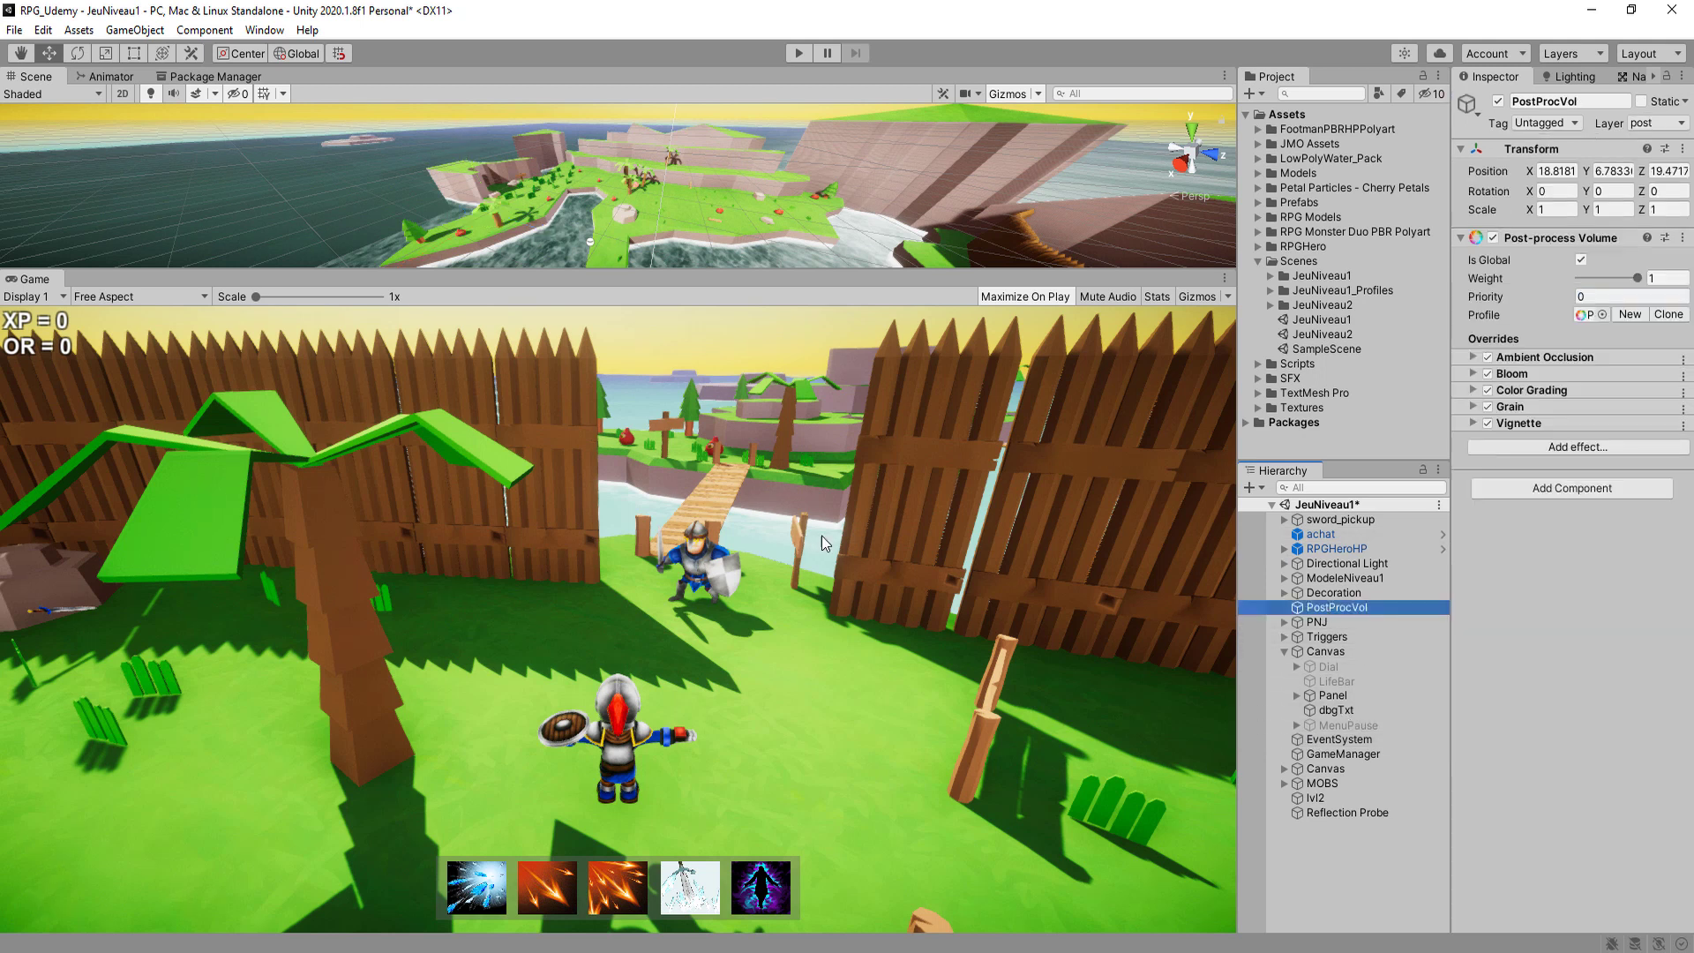
click(1493, 238)
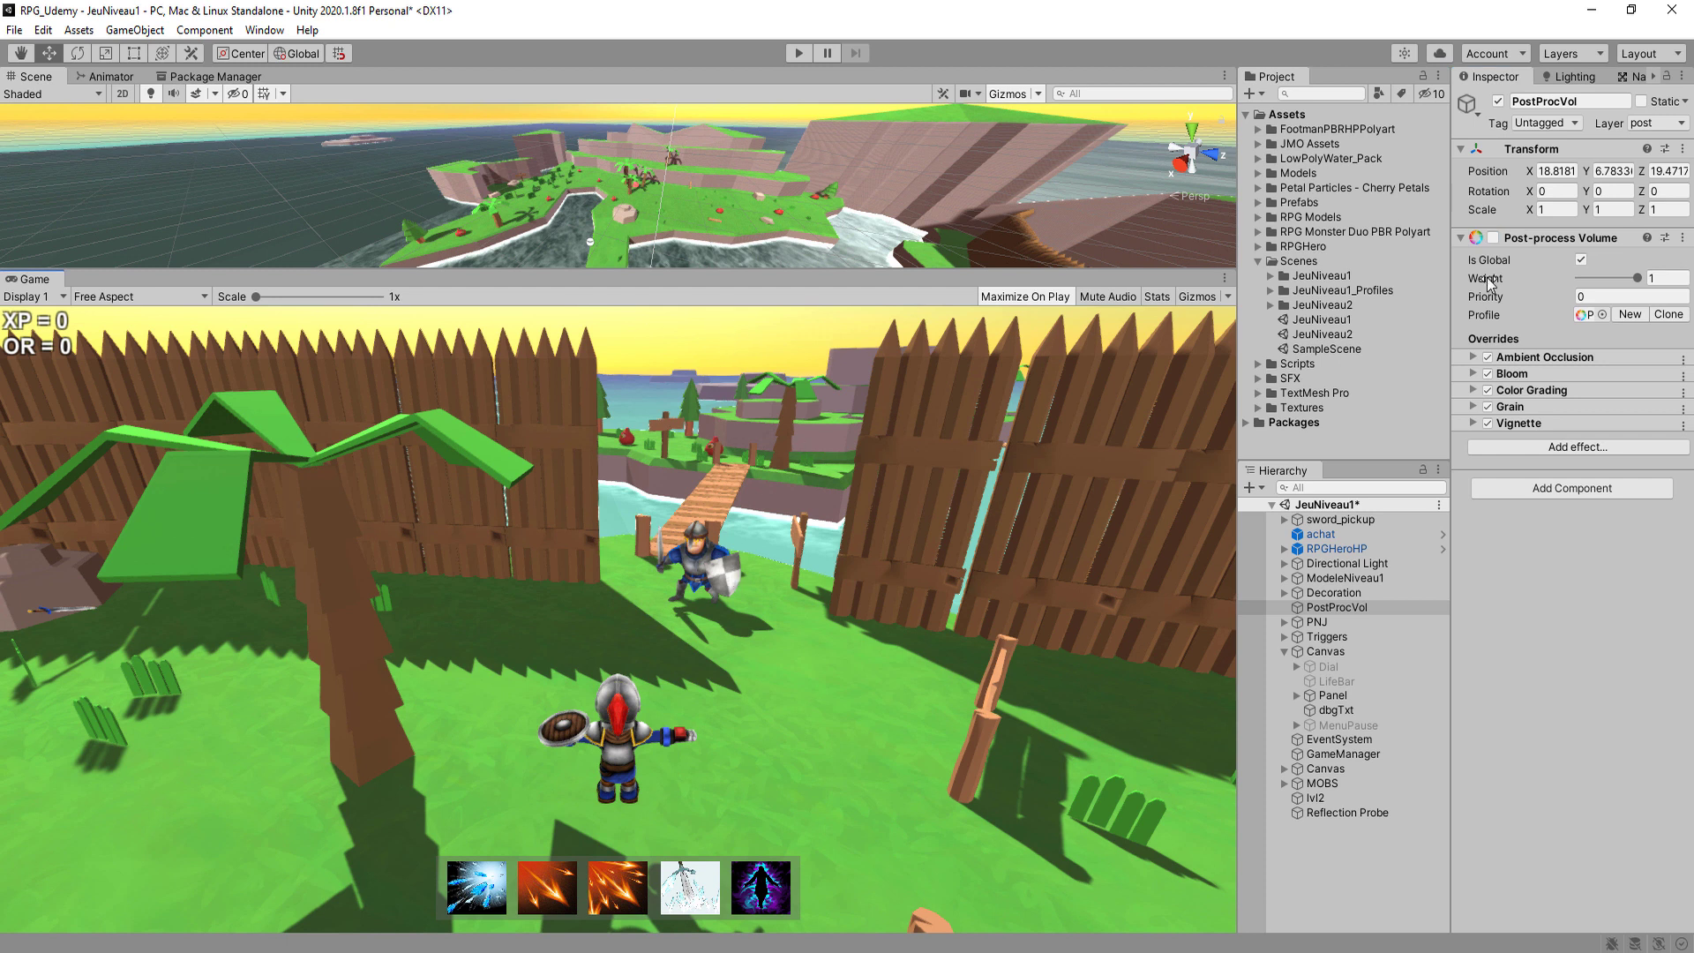
click(1494, 238)
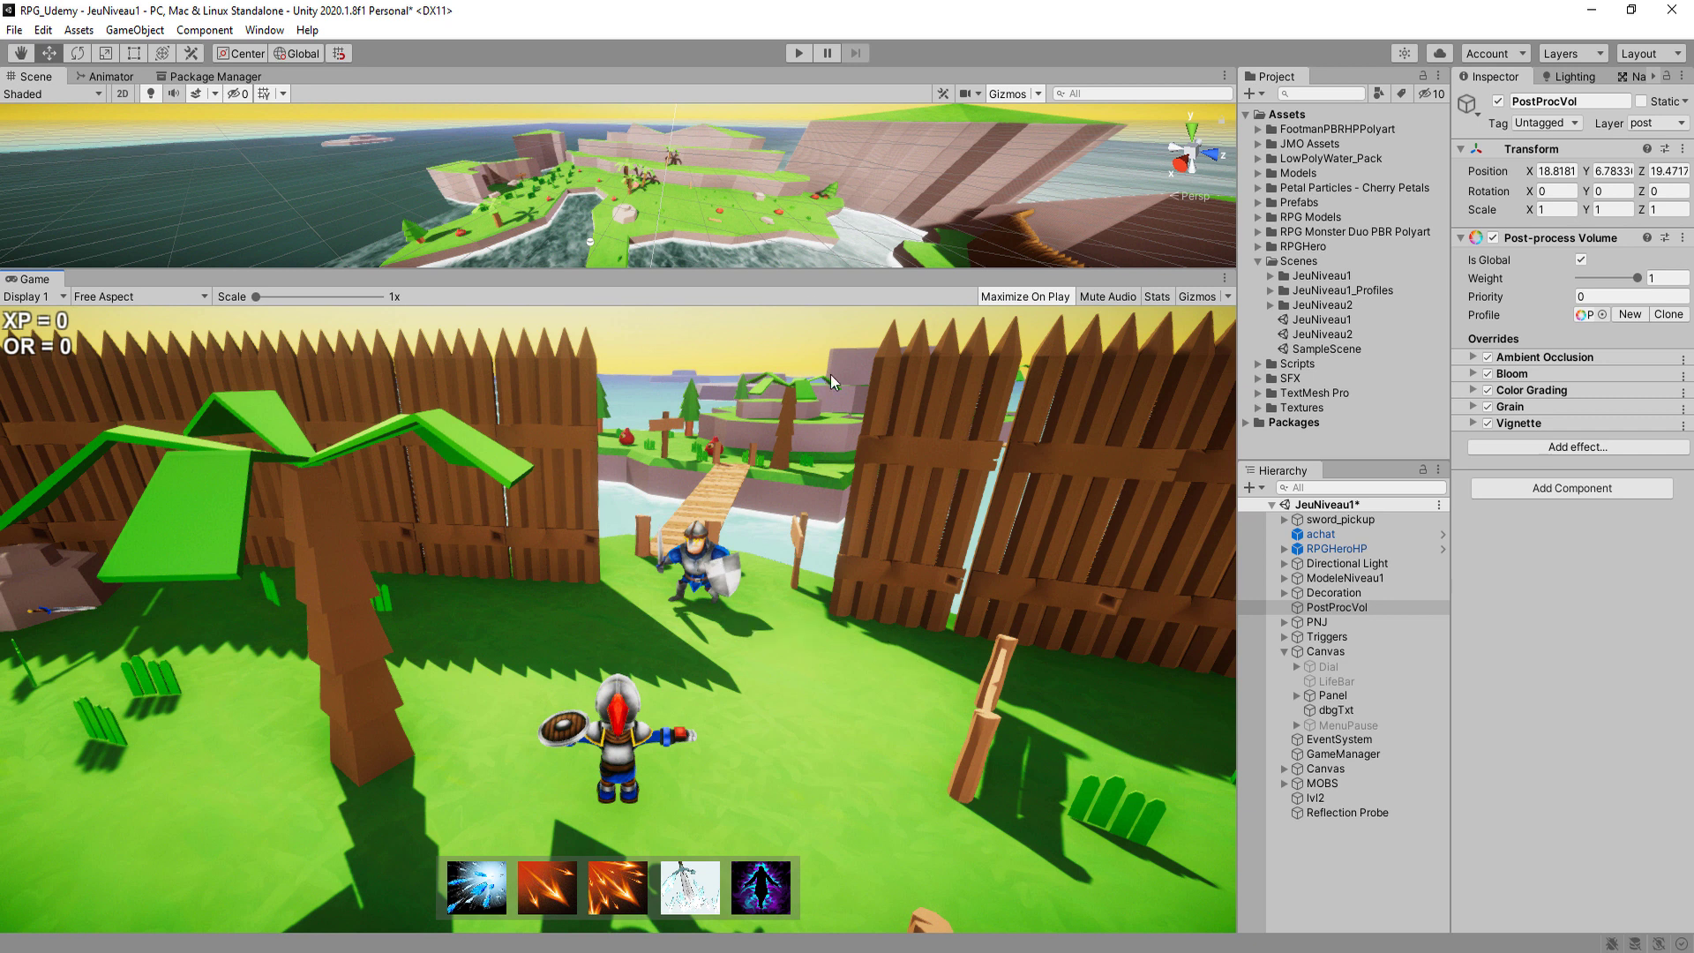
- Inspect the level in a taller Scene view, and give the Game view most of the space again
drag(807, 269, 847, 455)
right_drag(873, 296, 802, 409)
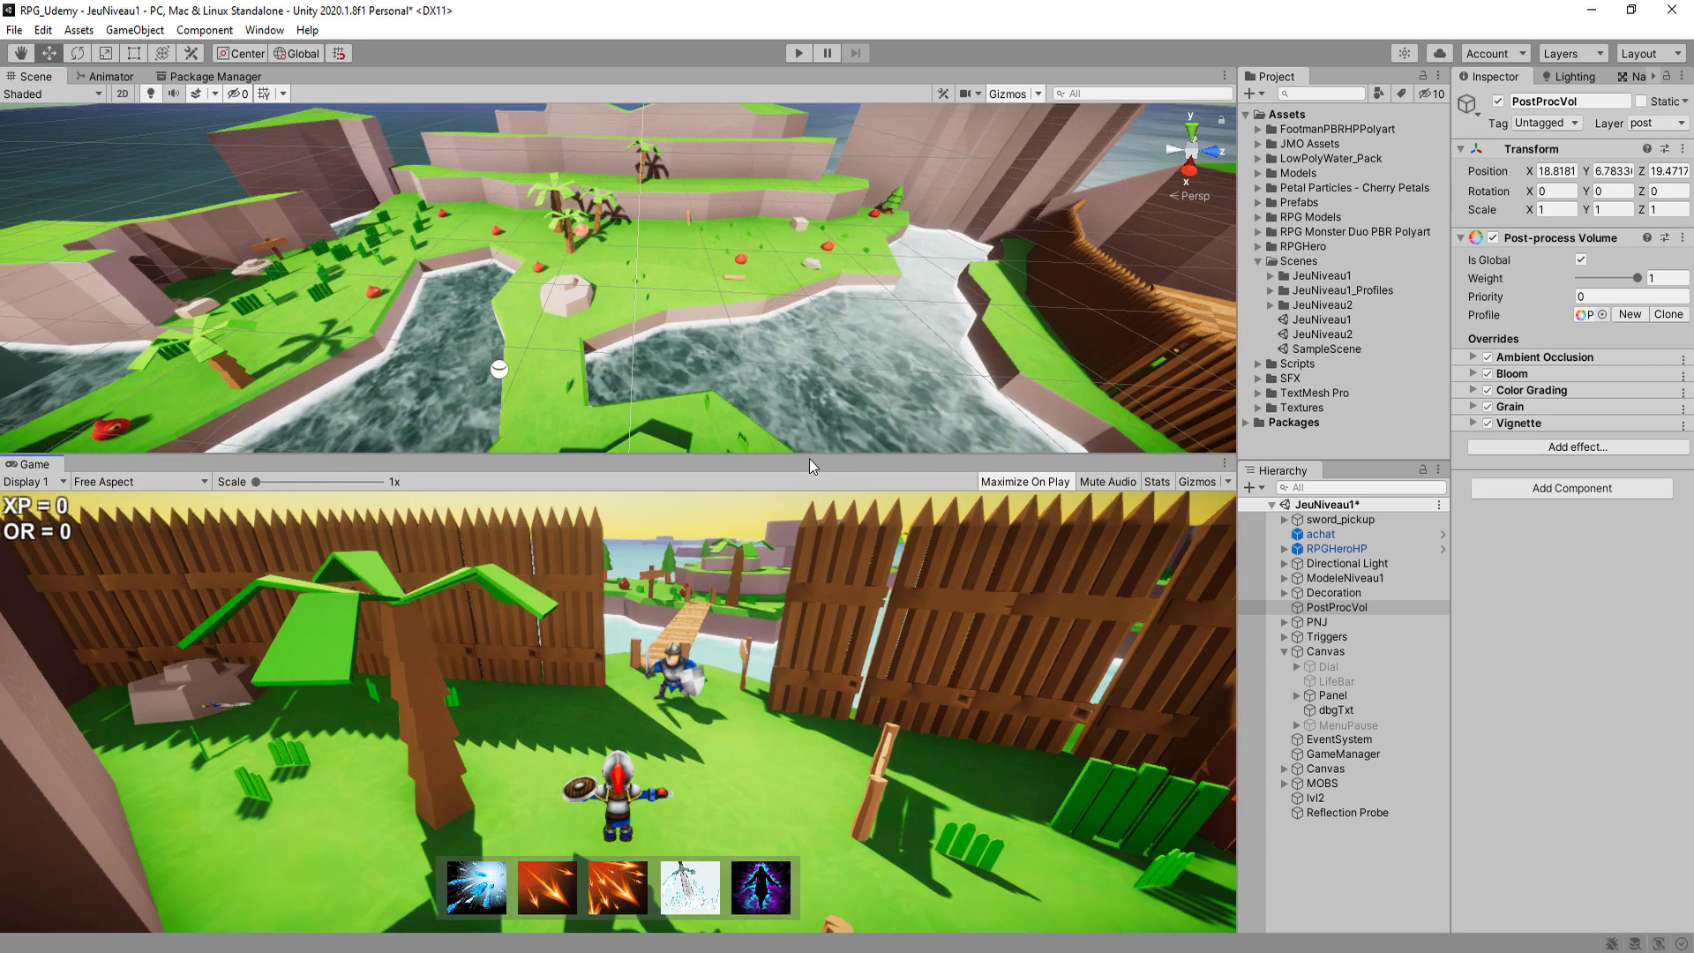
drag(809, 455, 826, 263)
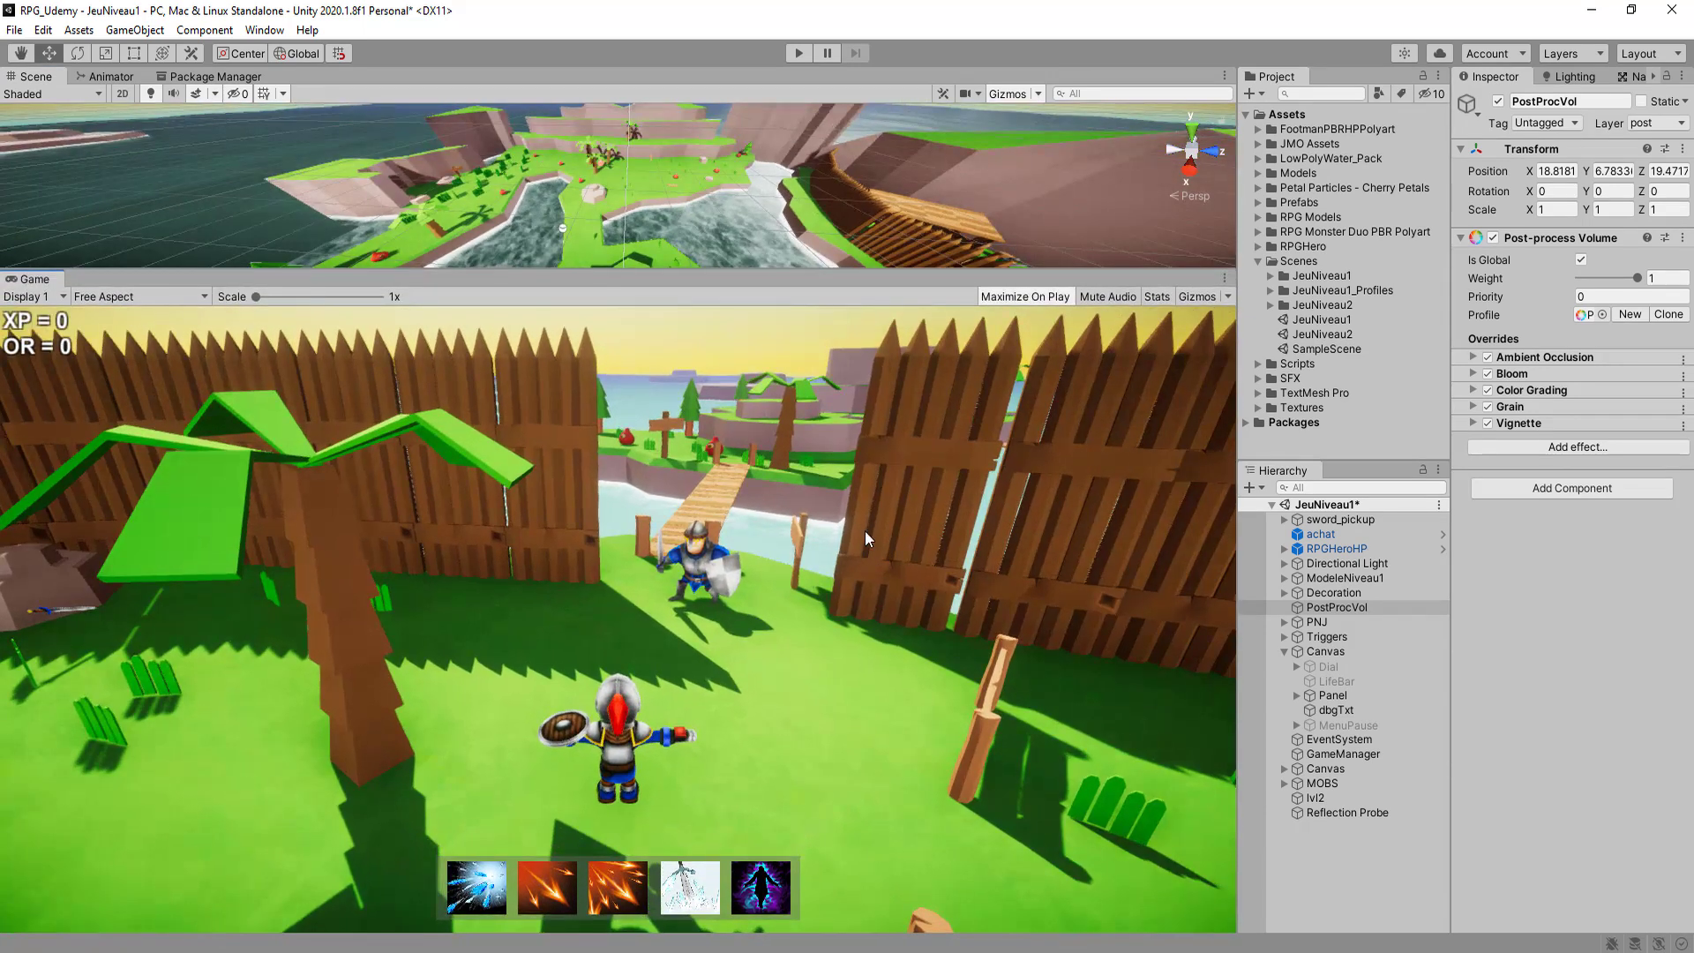